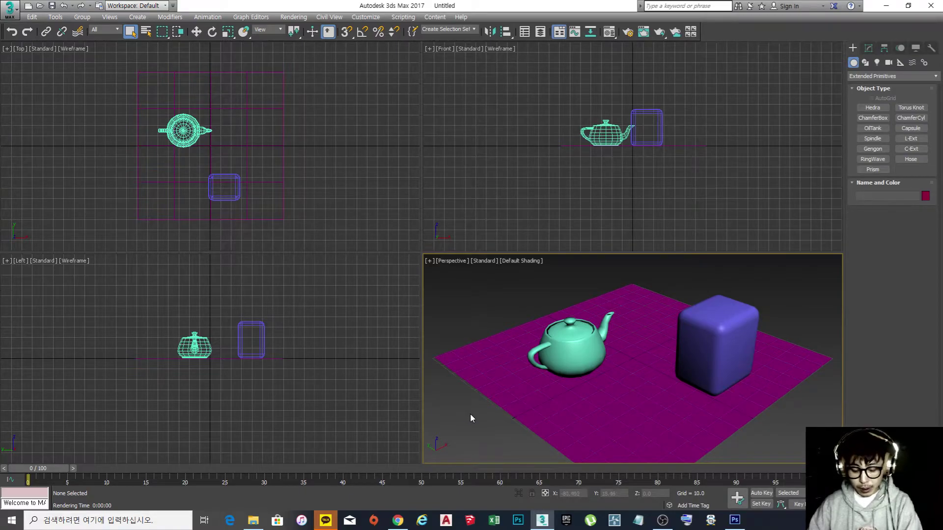
Step: Open Render Setup and render the Perspective view with the Scanline Renderer
{"action": "key", "text": "F10"}
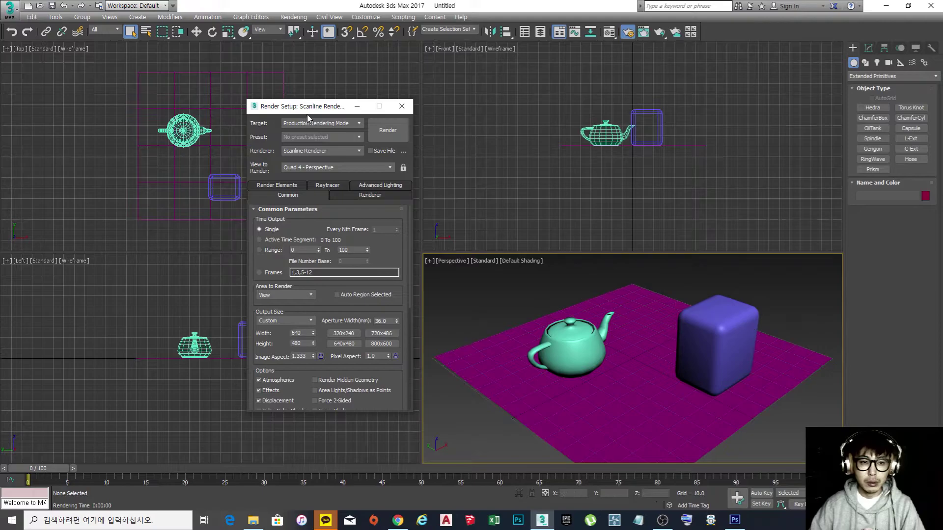
{"action": "left_click_drag", "start_coordinate": [309, 108], "coordinate": [363, 98]}
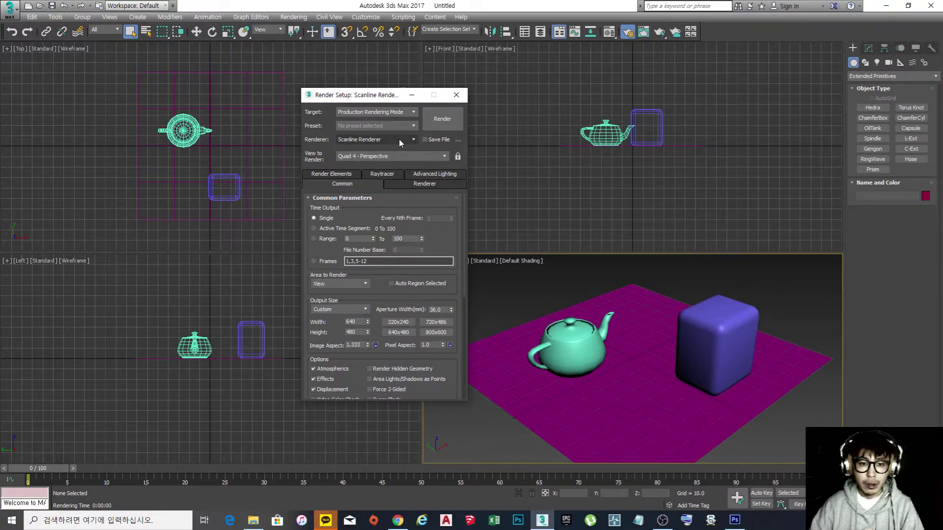
{"action": "left_click", "coordinate": [447, 120]}
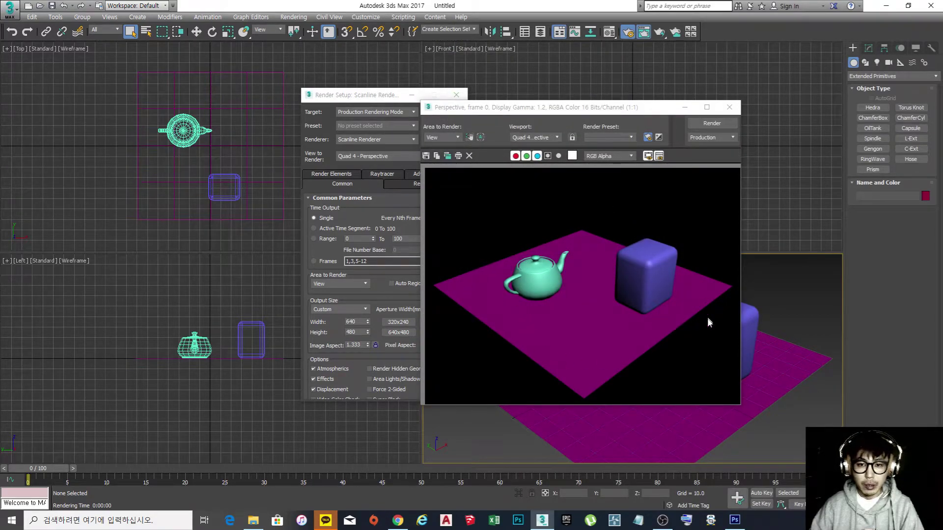
{"action": "left_click_drag", "start_coordinate": [550, 110], "coordinate": [612, 102]}
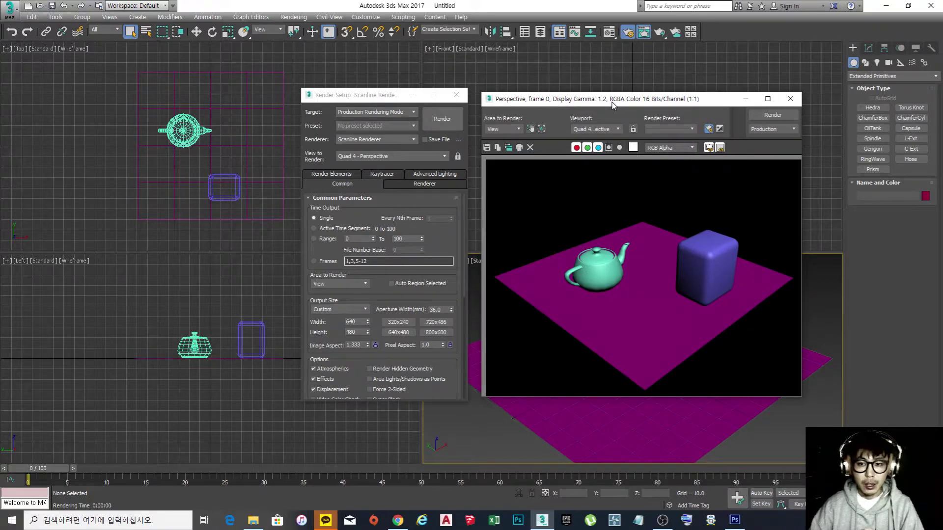
Step: Switch the renderer to V-Ray Adv 3.40.01, test-render the Perspective view and close the render windows
{"action": "left_click", "coordinate": [394, 140]}
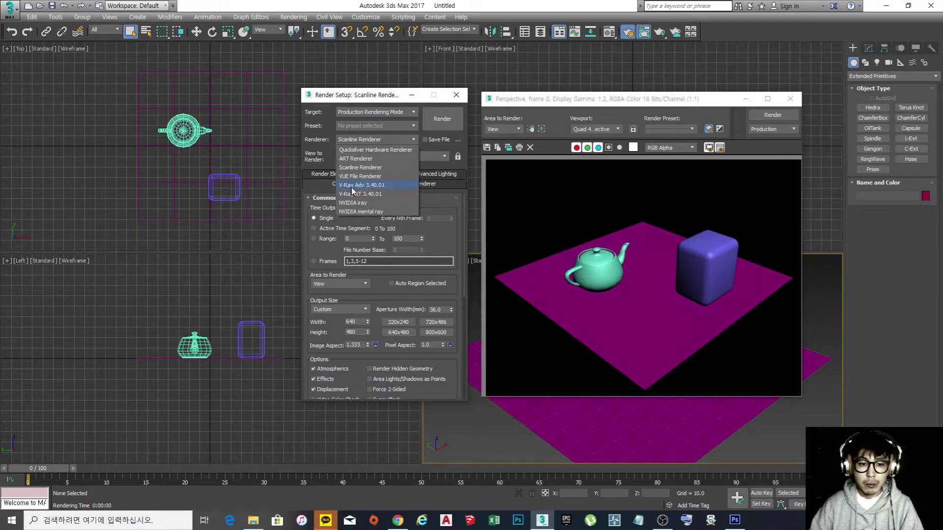
{"action": "left_click", "coordinate": [364, 185]}
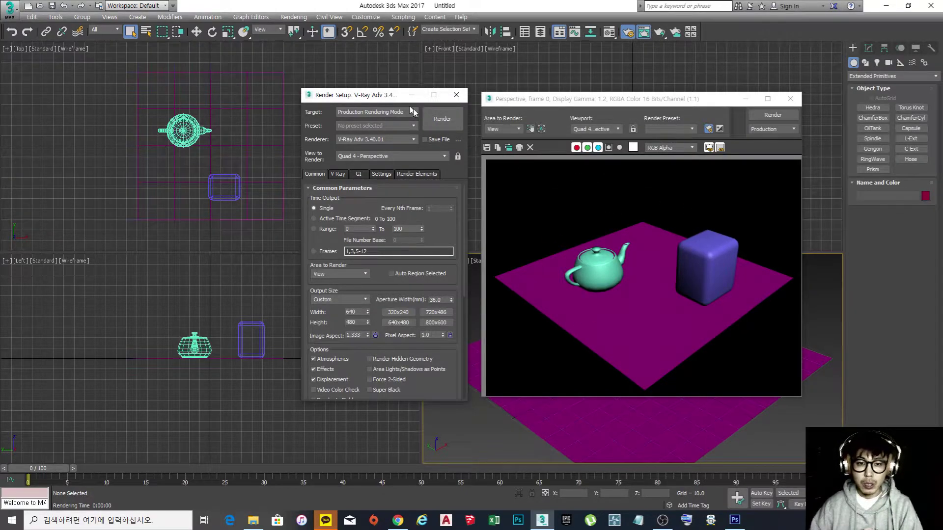
{"action": "left_click", "coordinate": [443, 120]}
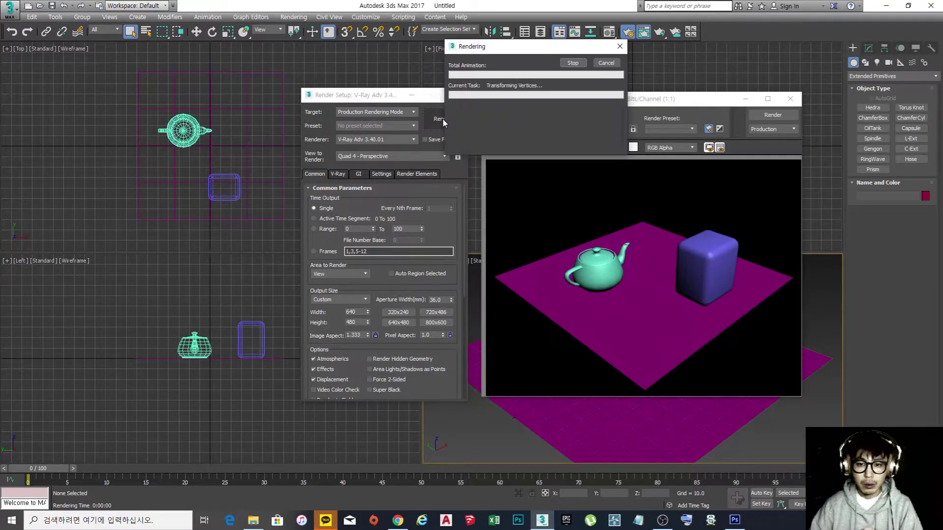
{"action": "left_click_drag", "start_coordinate": [461, 134], "coordinate": [622, 142]}
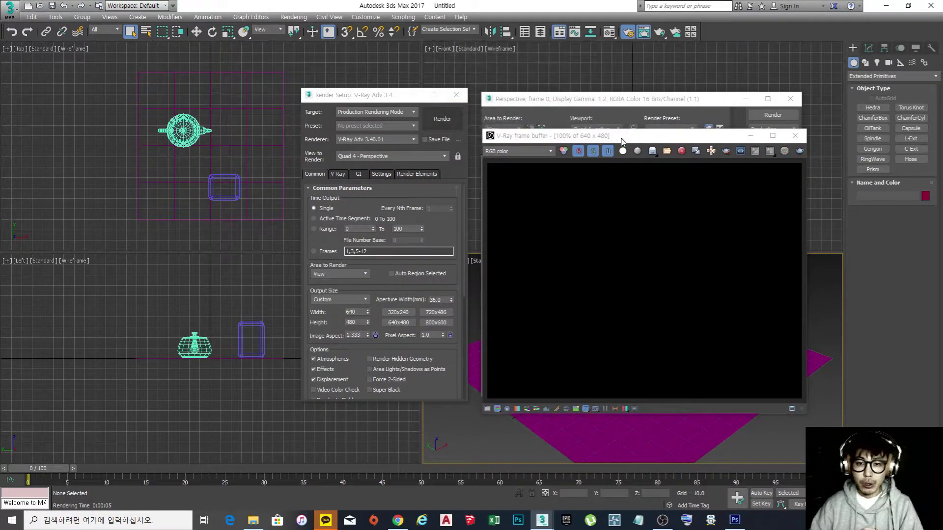
{"action": "left_click_drag", "start_coordinate": [629, 142], "coordinate": [622, 142]}
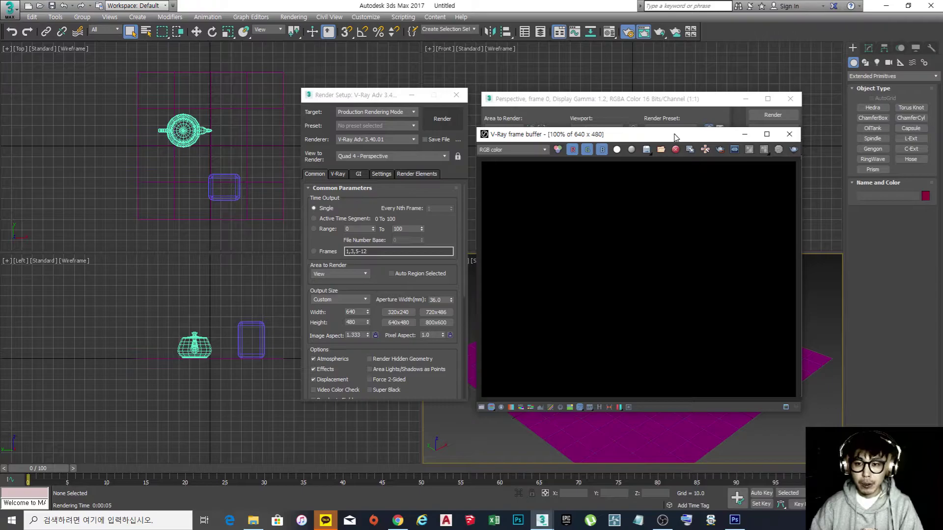
{"action": "mouse_move", "coordinate": [674, 137]}
{"action": "left_mouse_down"}
{"action": "mouse_move", "coordinate": [227, 133]}
{"action": "mouse_move", "coordinate": [185, 113]}
{"action": "mouse_move", "coordinate": [205, 113]}
{"action": "mouse_move", "coordinate": [385, 204]}
{"action": "mouse_move", "coordinate": [661, 207]}
{"action": "mouse_move", "coordinate": [669, 127]}
{"action": "left_mouse_up"}
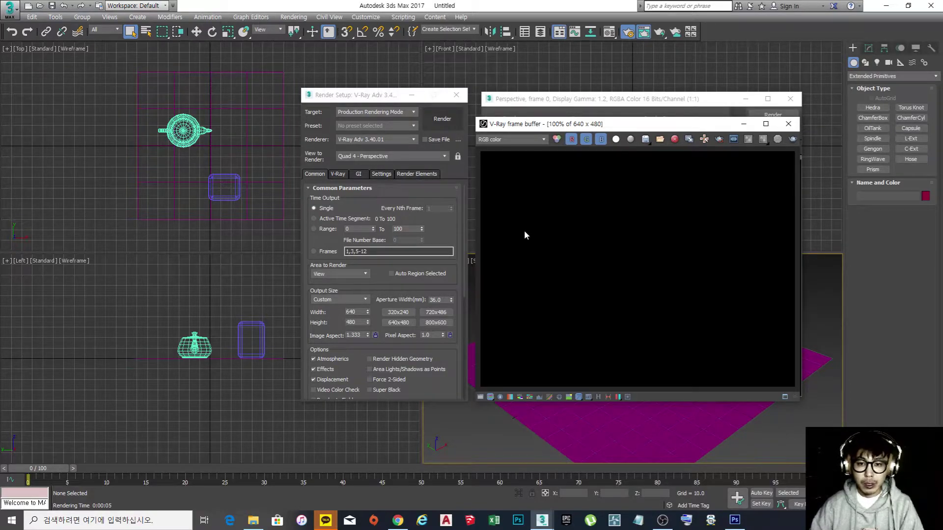
{"action": "left_click", "coordinate": [789, 124]}
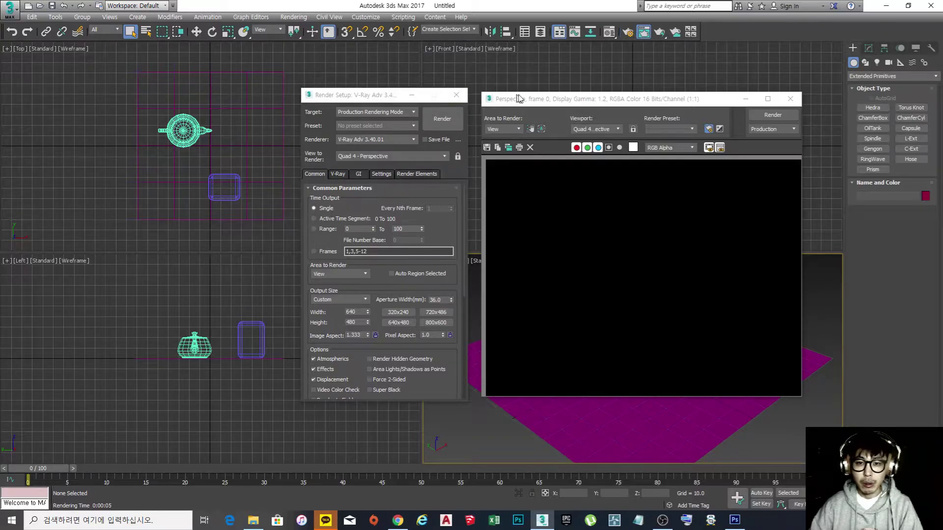
{"action": "left_click", "coordinate": [461, 96]}
{"action": "left_click", "coordinate": [790, 100]}
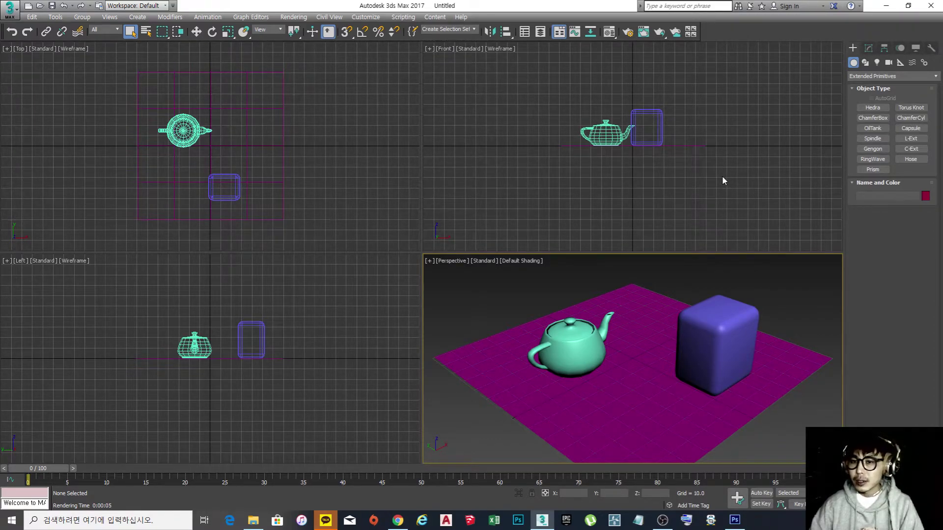
Step: Examine the light types offered in the Standard, Photometric and VRay light categories
{"action": "middle_click_drag", "start_coordinate": [713, 168], "coordinate": [690, 219]}
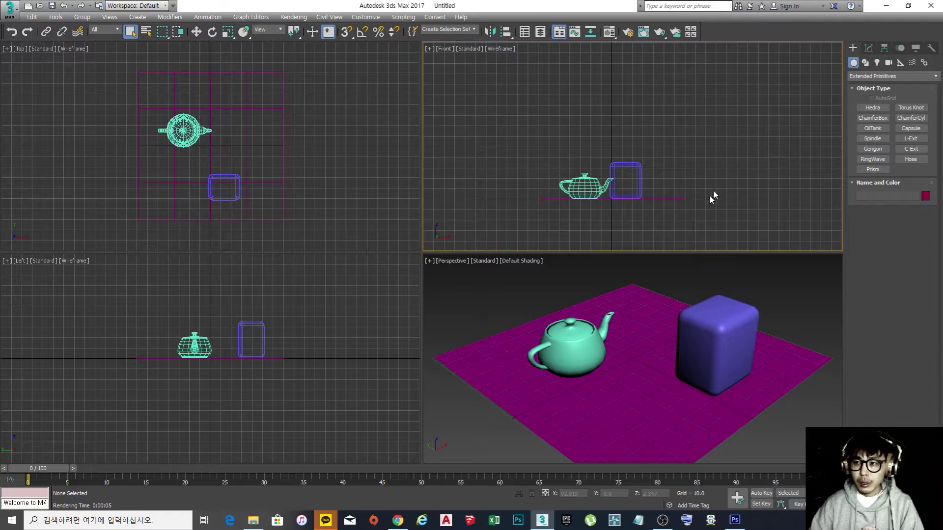
{"action": "left_click", "coordinate": [877, 63]}
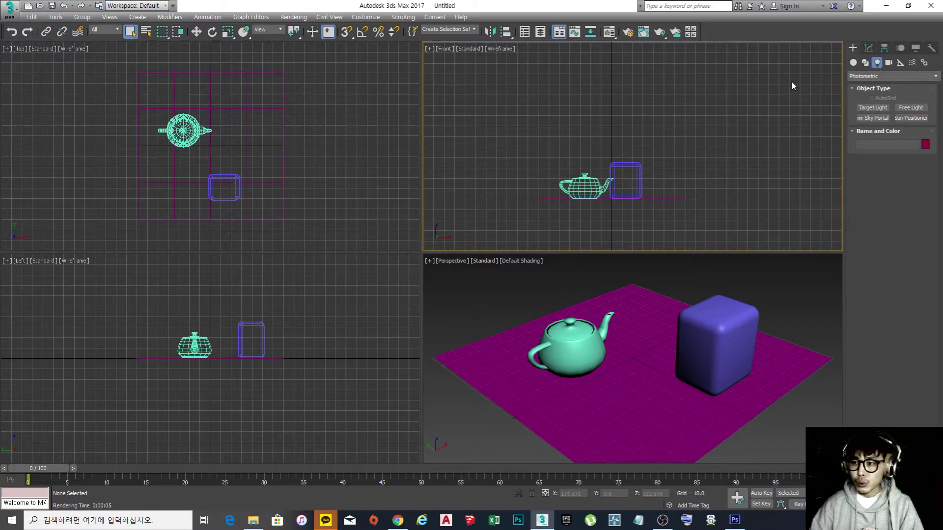
{"action": "left_click", "coordinate": [877, 76]}
{"action": "left_click", "coordinate": [867, 96]}
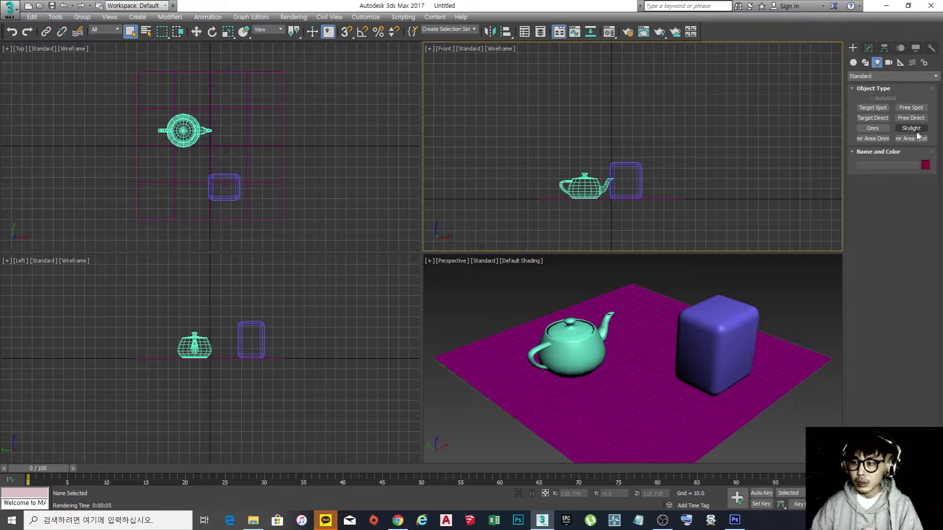
{"action": "left_click", "coordinate": [882, 74]}
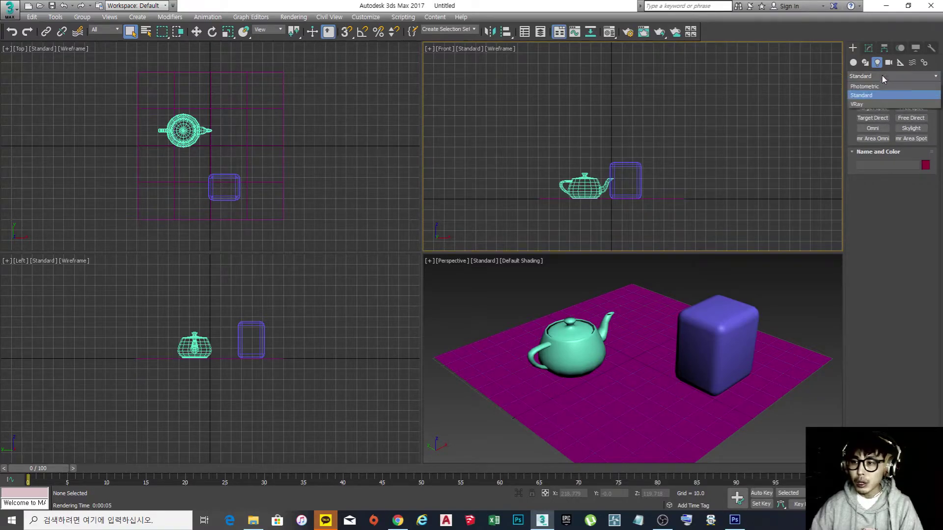
{"action": "left_click", "coordinate": [874, 88]}
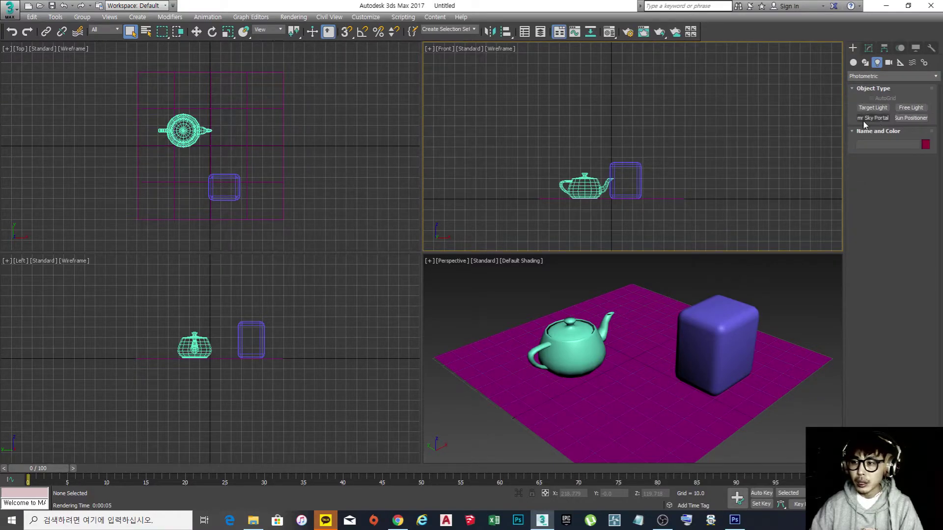
{"action": "left_click", "coordinate": [879, 77]}
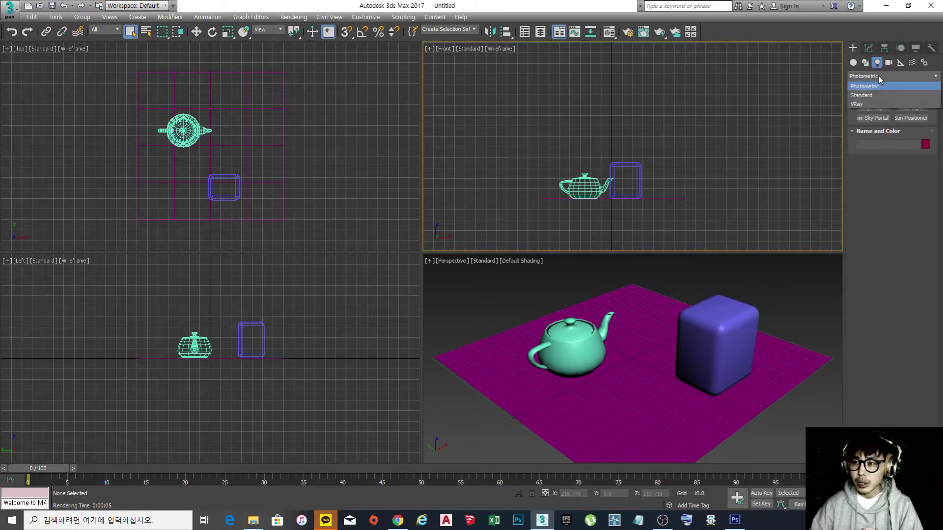
{"action": "left_click", "coordinate": [865, 105]}
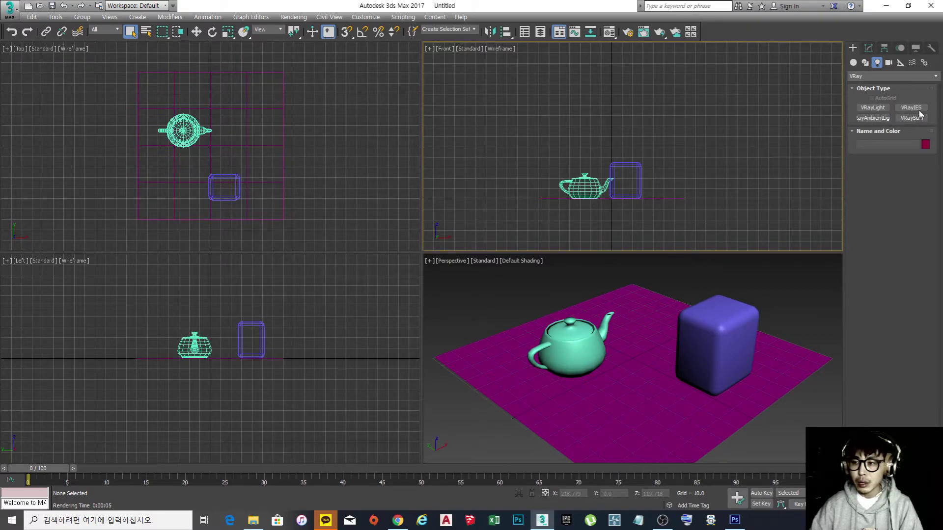
Step: Place a standard Omni light on the floor plane in the Top view, in front of the teapot and beside the box
{"action": "left_click", "coordinate": [872, 74]}
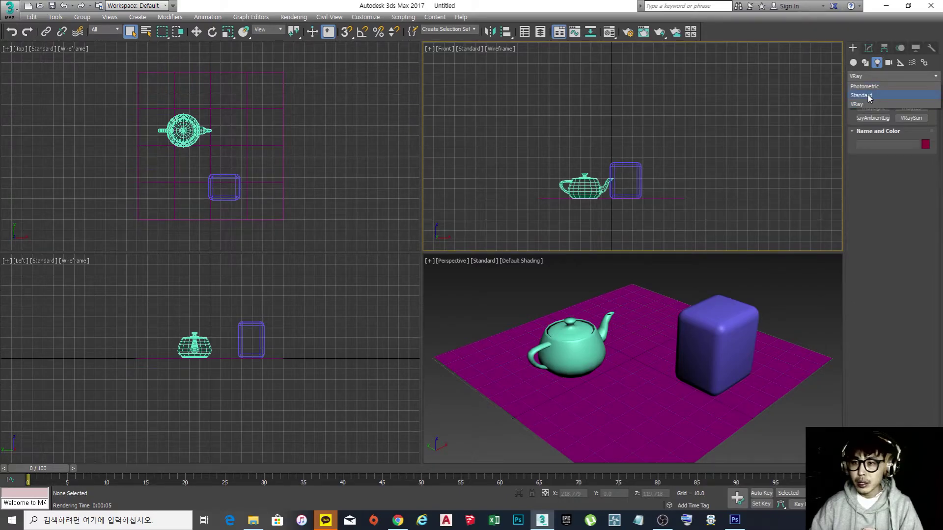
{"action": "left_click", "coordinate": [868, 97]}
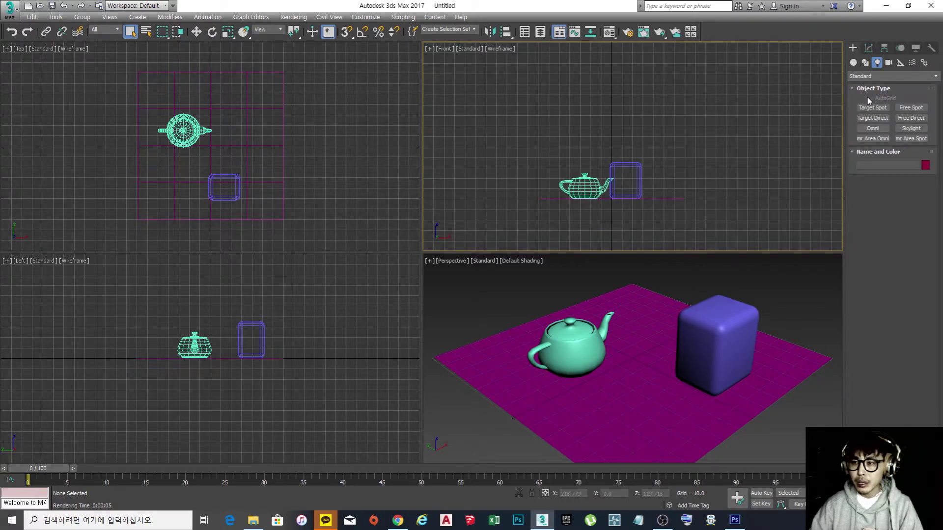
{"action": "left_click", "coordinate": [873, 129]}
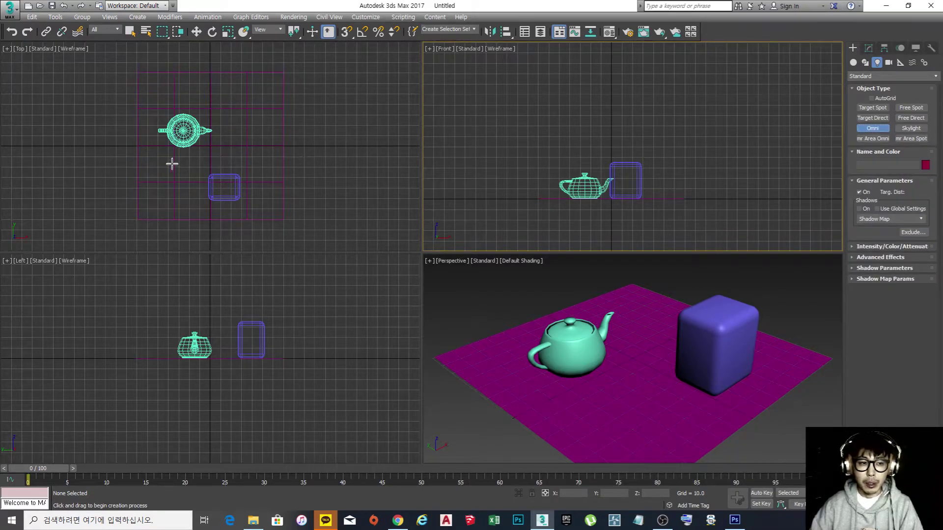
{"action": "left_click", "coordinate": [164, 180]}
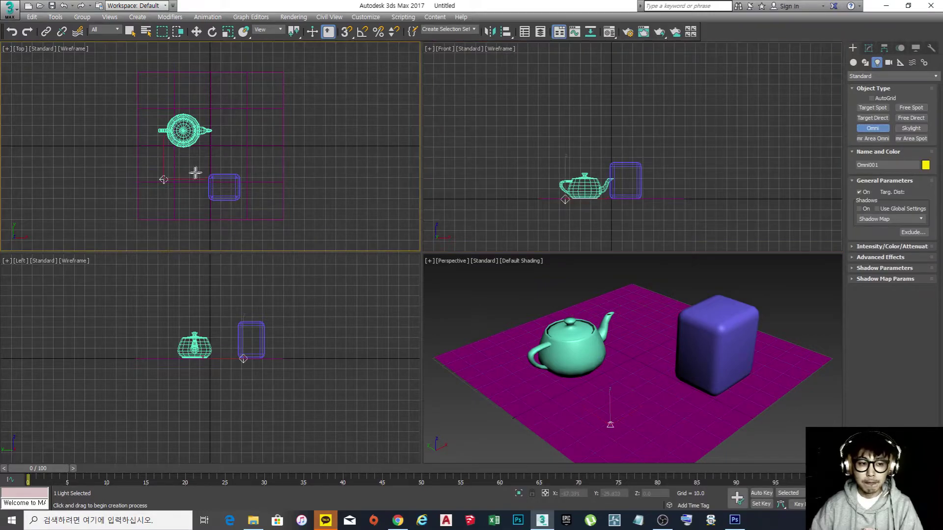
{"action": "right_click", "coordinate": [191, 172]}
Step: Raise the Omni light in the Front view to a height of about 122 units above the plane
{"action": "middle_click_drag", "start_coordinate": [501, 180], "coordinate": [495, 188]}
{"action": "key", "text": "w"}
{"action": "left_click_drag", "start_coordinate": [564, 188], "coordinate": [564, 59]}
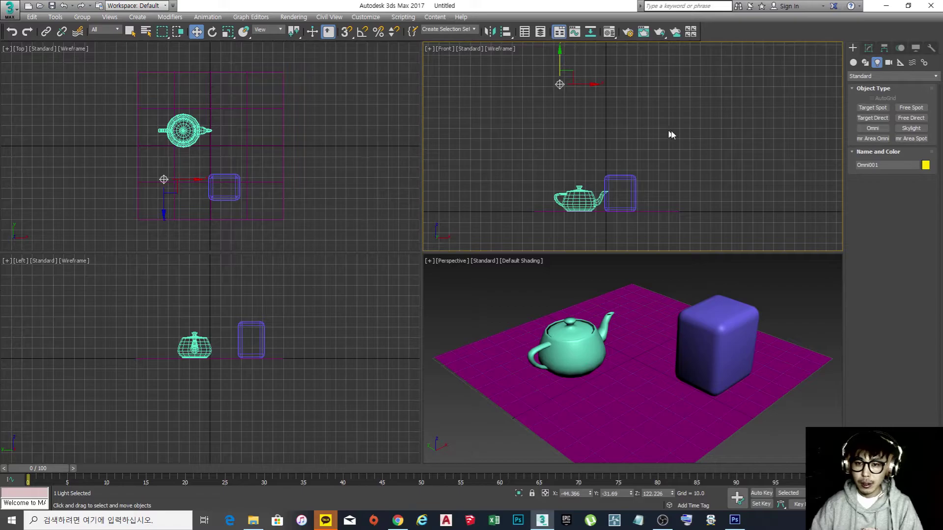
{"action": "scroll", "coordinate": [662, 130], "scroll_direction": "down", "scroll_amount": 5}
Step: Render the Perspective view with V-Ray to check the Omni lighting and cancel the remaining passes
{"action": "right_click", "coordinate": [636, 287]}
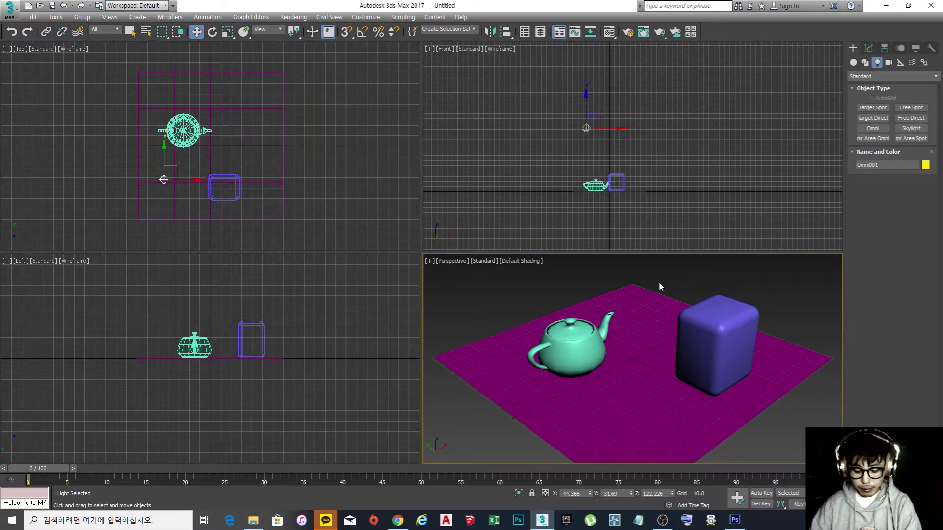
{"action": "key", "text": "shift+q"}
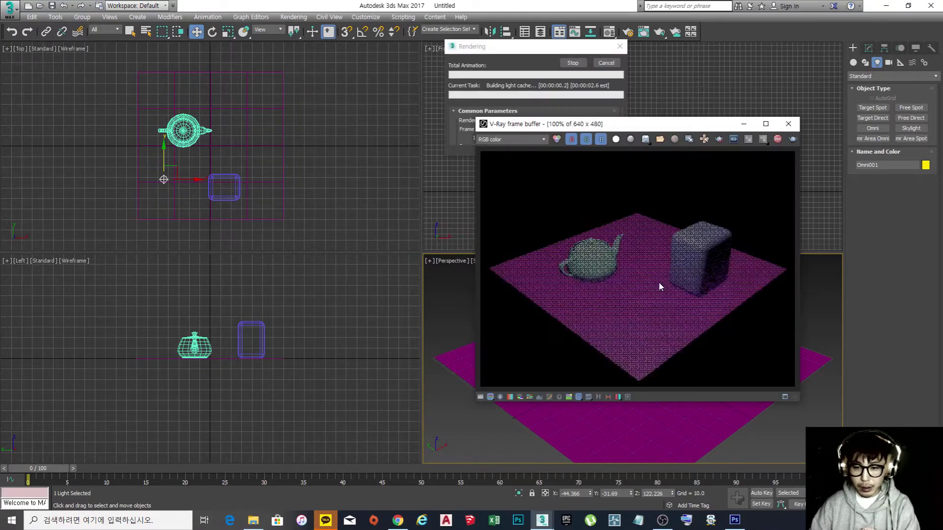
{"action": "left_click_drag", "start_coordinate": [548, 51], "coordinate": [329, 133]}
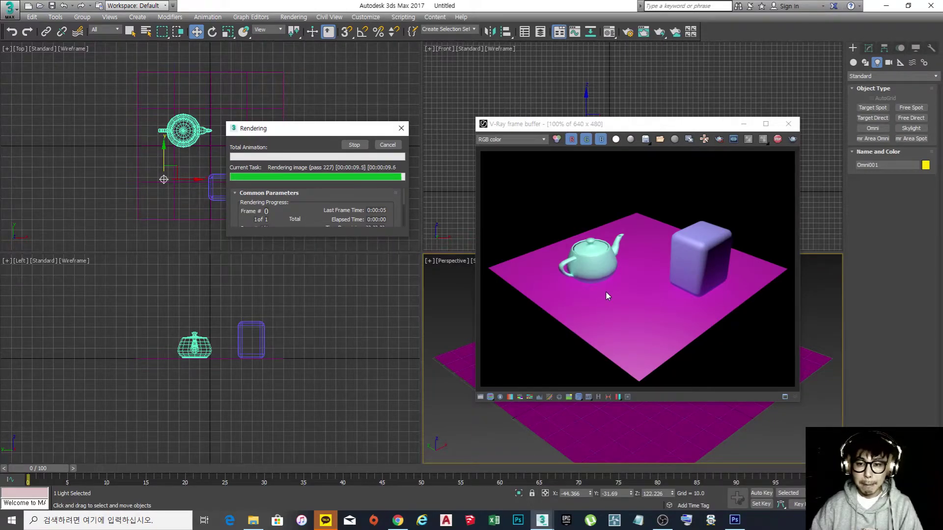
{"action": "left_click", "coordinate": [395, 146]}
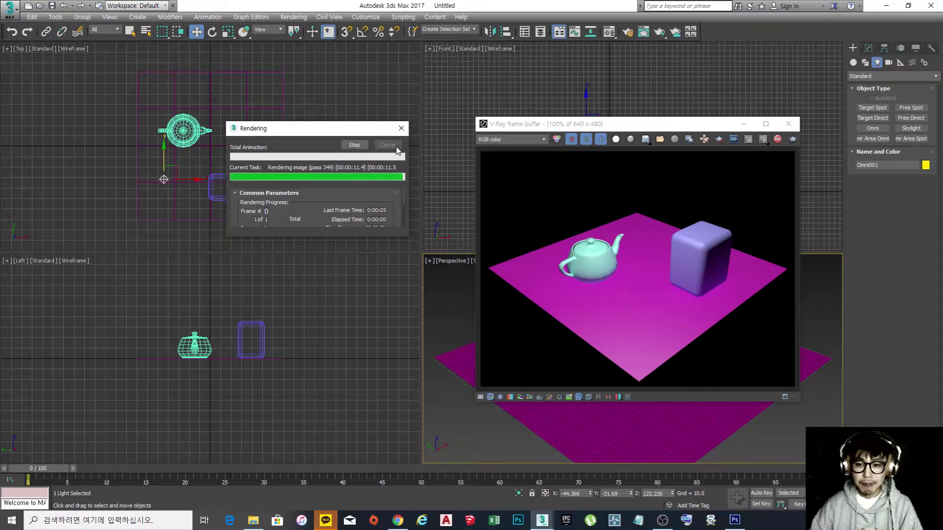
Step: Arrange Render Setup beside an enlarged V-Ray frame buffer and review the Common, V-Ray and GI settings
{"action": "key", "text": "F10"}
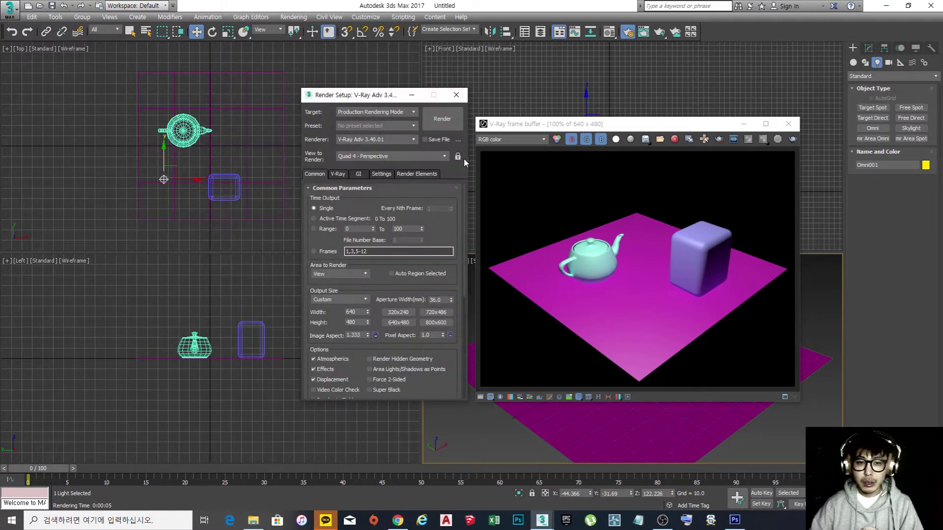
{"action": "left_click_drag", "start_coordinate": [380, 100], "coordinate": [336, 99]}
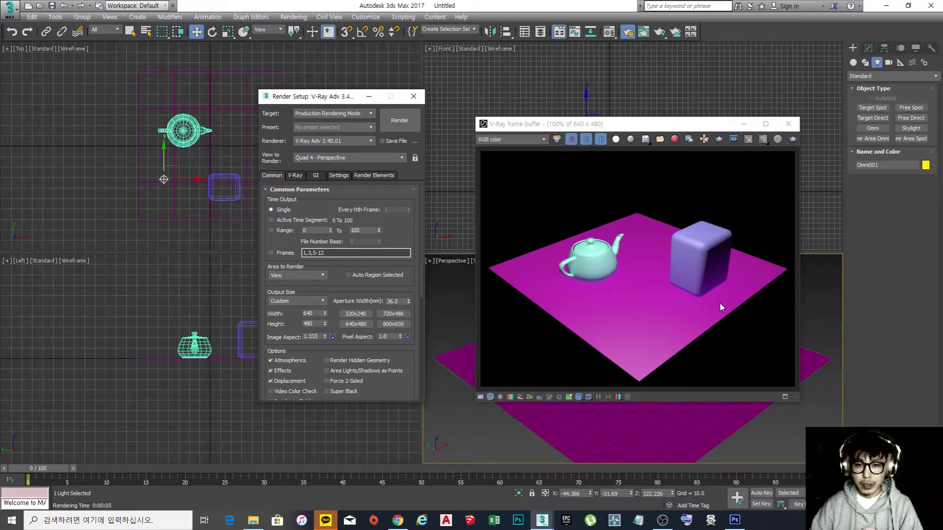
{"action": "left_click_drag", "start_coordinate": [683, 123], "coordinate": [644, 97]}
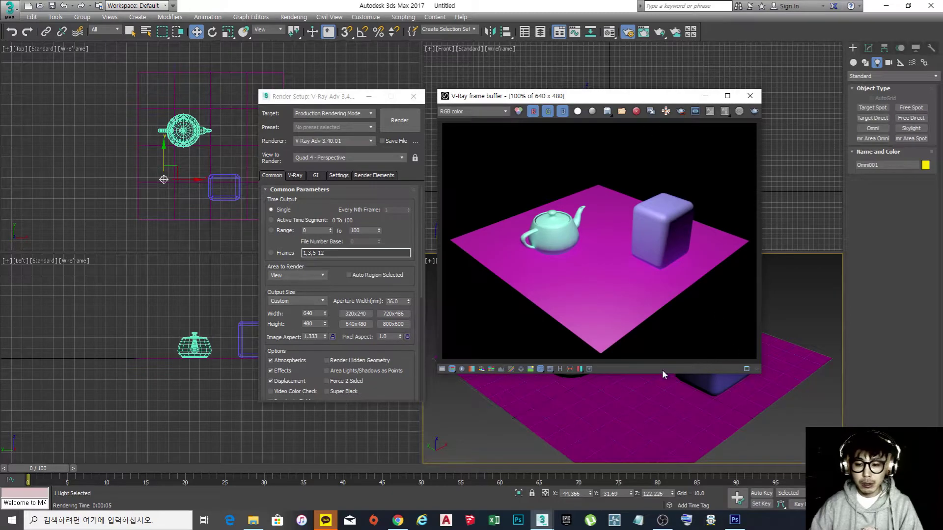
{"action": "left_click_drag", "start_coordinate": [660, 374], "coordinate": [661, 403]}
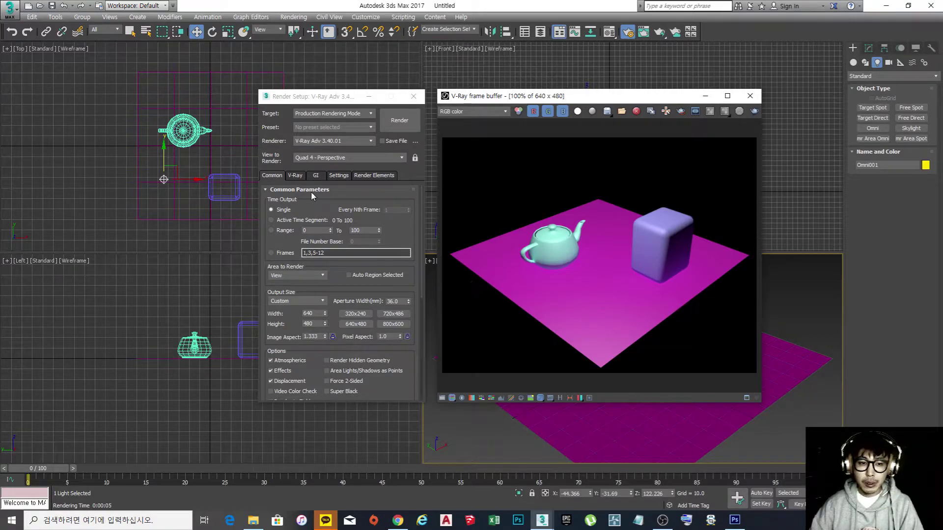
{"action": "left_click", "coordinate": [295, 175]}
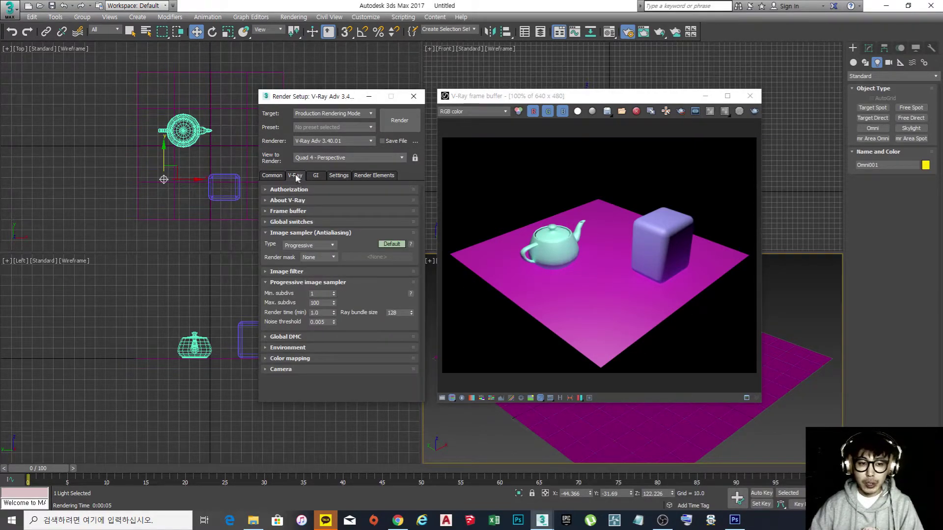
{"action": "left_click", "coordinate": [272, 175]}
{"action": "left_click", "coordinate": [296, 177]}
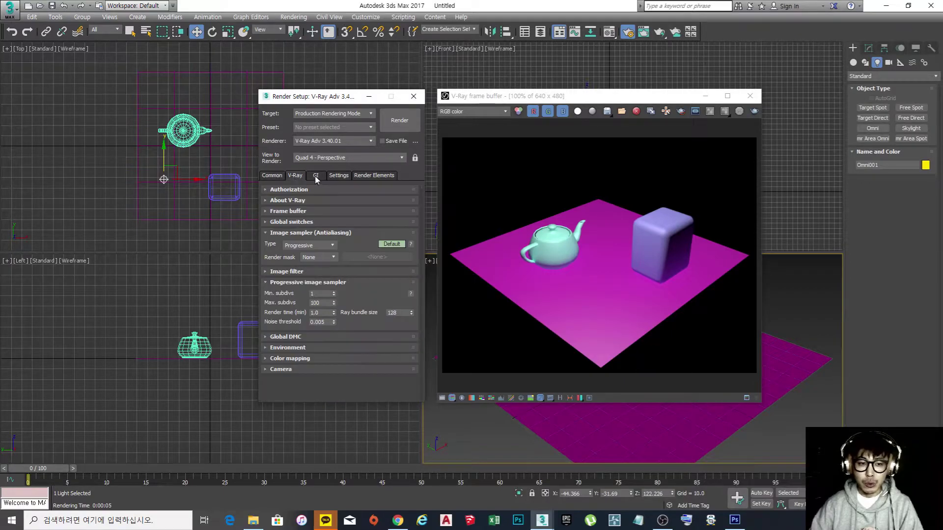
{"action": "left_click", "coordinate": [315, 177]}
{"action": "left_click", "coordinate": [272, 176]}
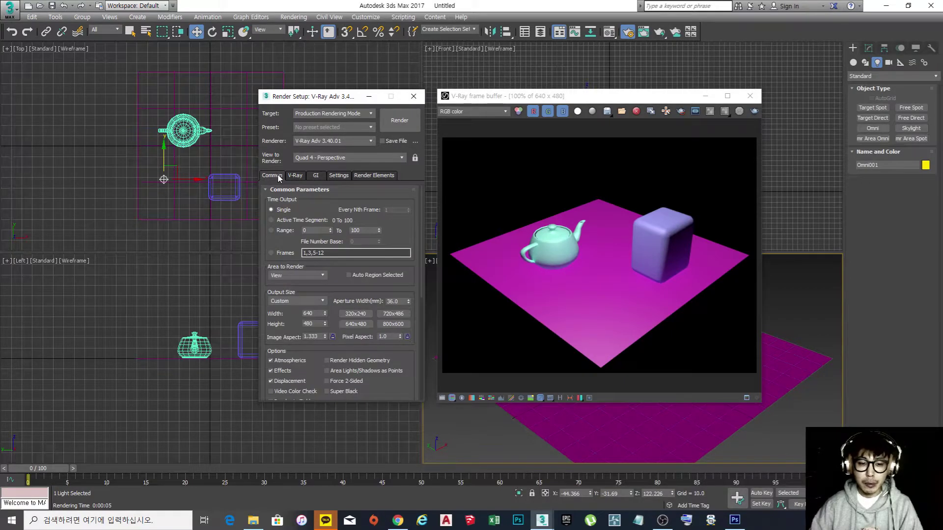
{"action": "left_click", "coordinate": [301, 176]}
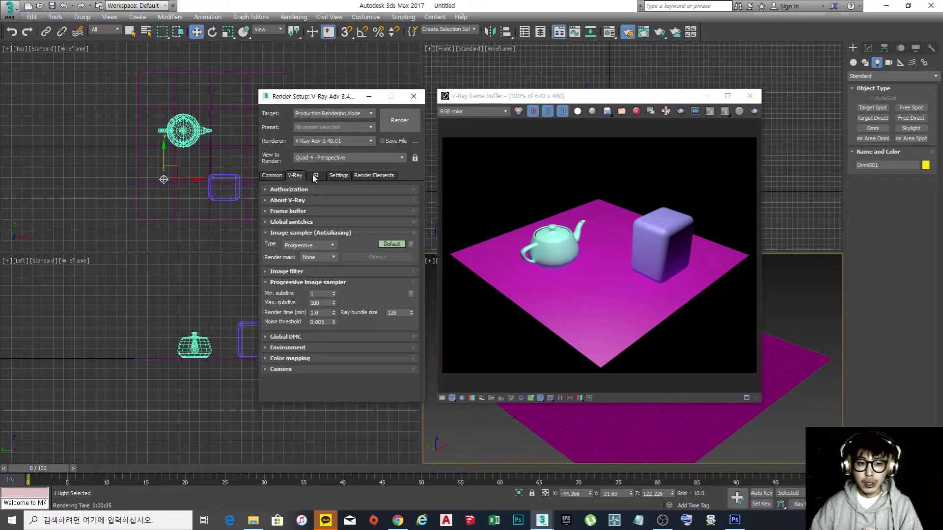
{"action": "left_click", "coordinate": [276, 176]}
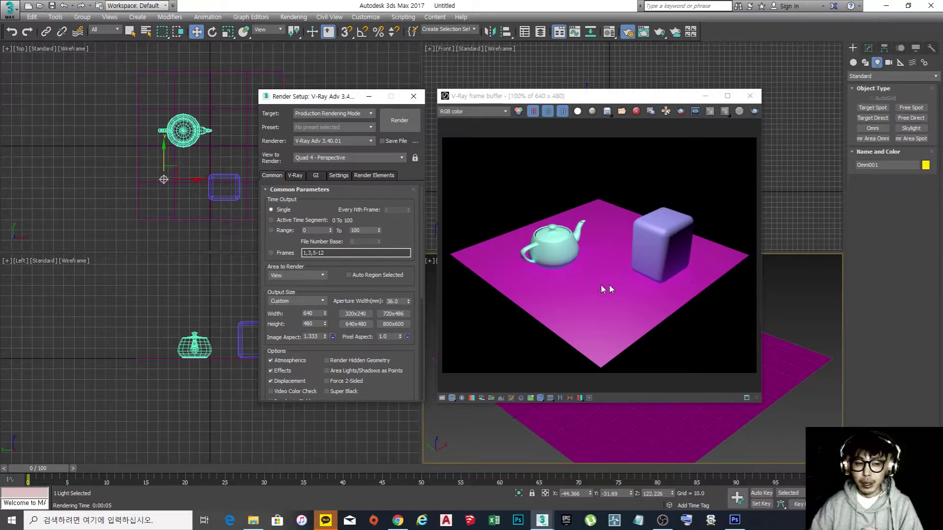
Step: Turn on shadows for the Omni light with the Shadow Map type, then re-render the Perspective view and cancel the remaining passes
{"action": "left_click", "coordinate": [868, 48]}
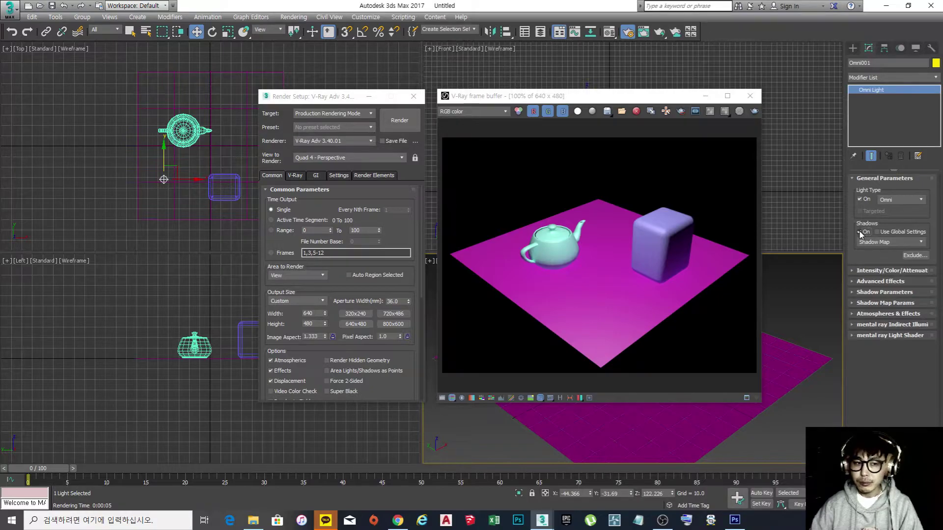
{"action": "left_click", "coordinate": [755, 111]}
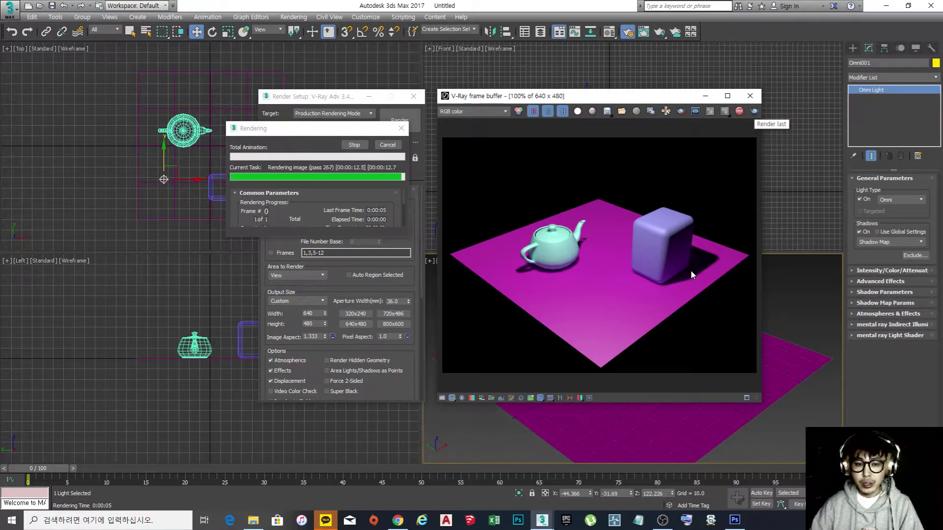
{"action": "left_click", "coordinate": [388, 146]}
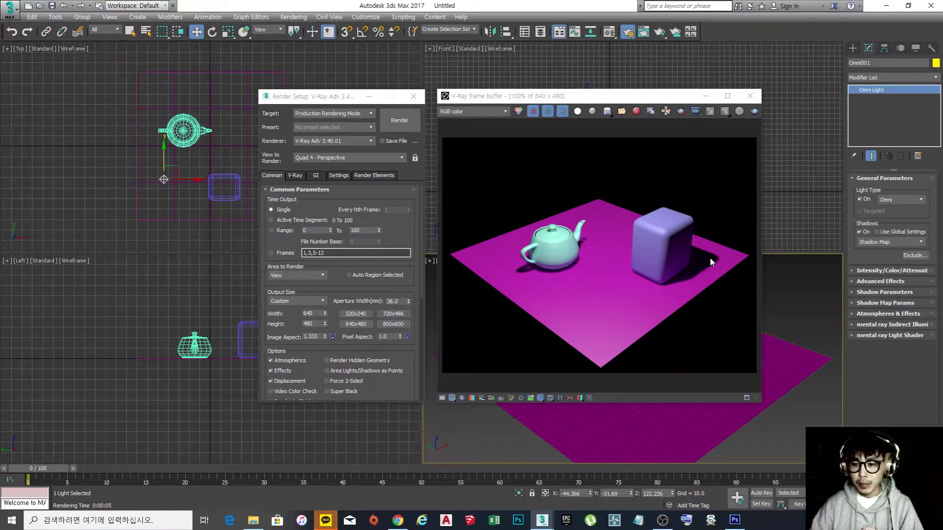
Step: Change the Omni light's shadow type to VRayShadow and re-render the Perspective view
{"action": "left_click", "coordinate": [877, 242]}
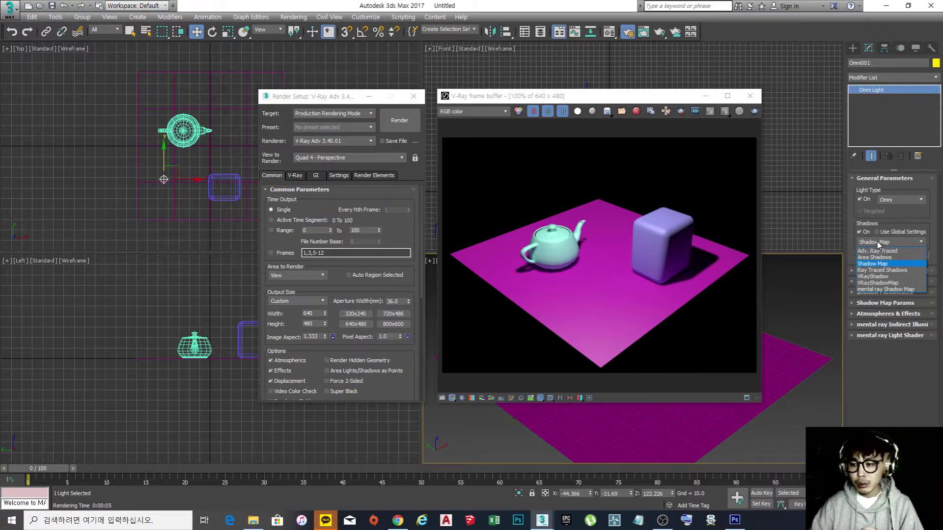
{"action": "left_click", "coordinate": [878, 277]}
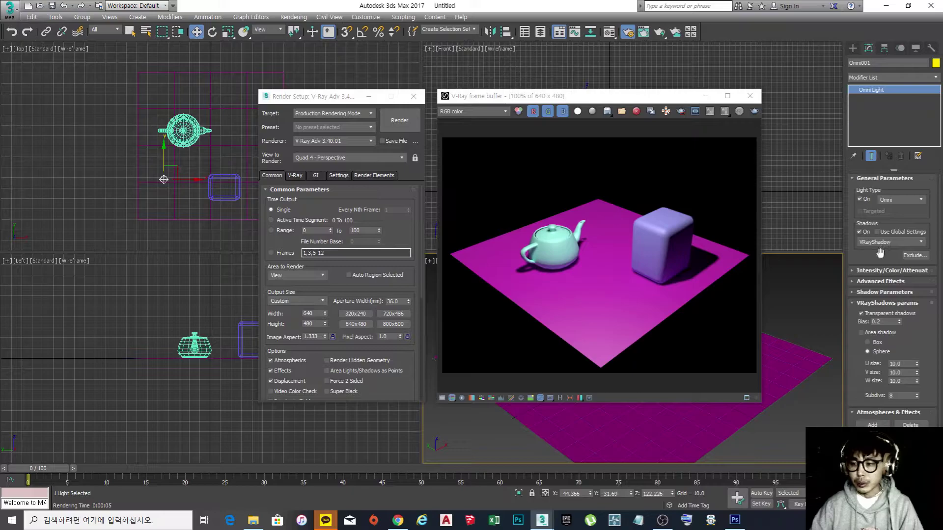
{"action": "left_click_drag", "start_coordinate": [878, 255], "coordinate": [881, 214]}
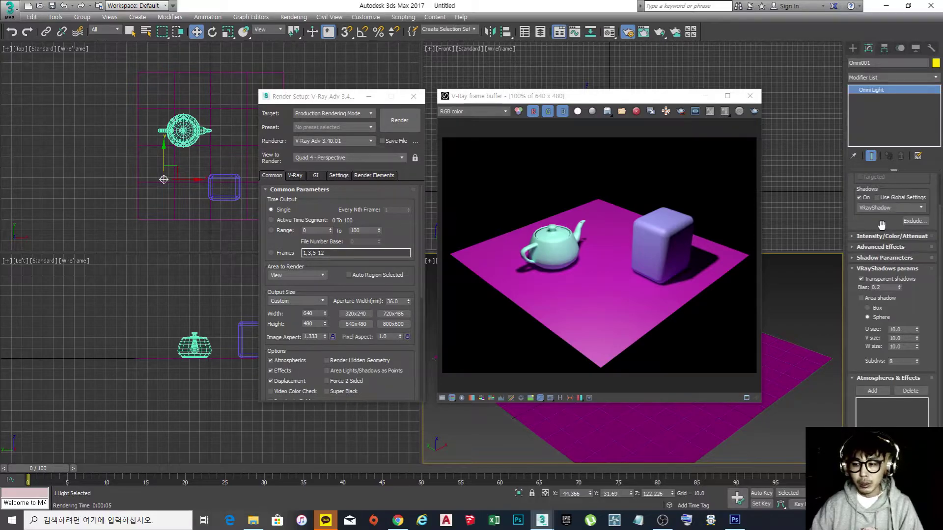
{"action": "mouse_move", "coordinate": [881, 224]}
{"action": "left_mouse_down"}
{"action": "mouse_move", "coordinate": [883, 244]}
{"action": "mouse_move", "coordinate": [882, 222]}
{"action": "left_mouse_up"}
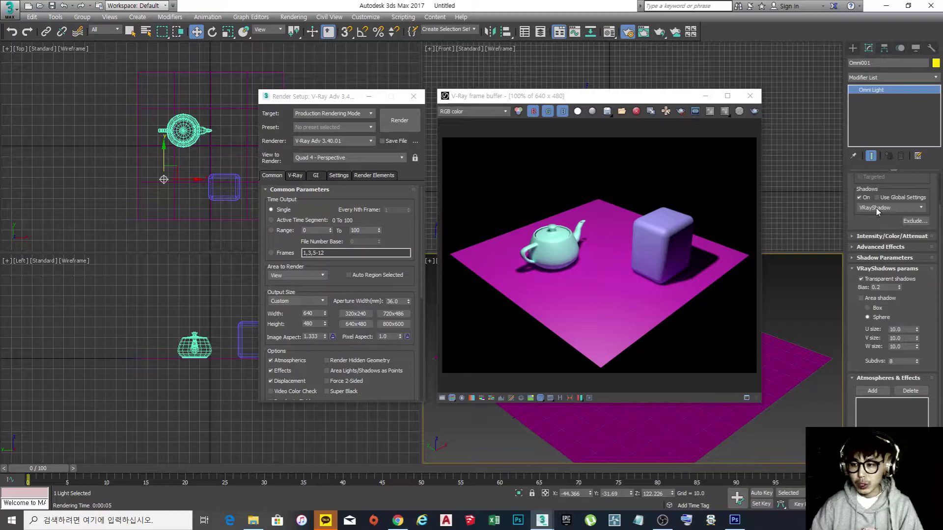
{"action": "left_click", "coordinate": [876, 208]}
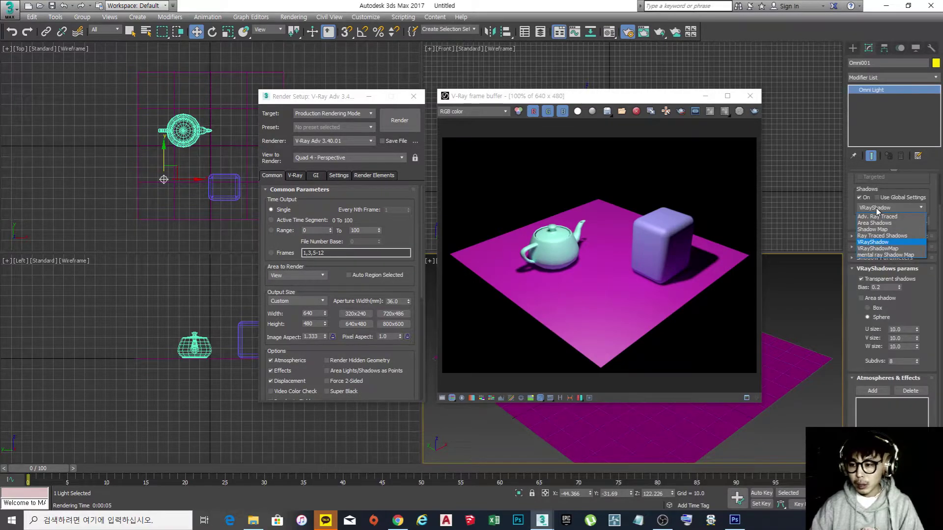
{"action": "left_click", "coordinate": [875, 242]}
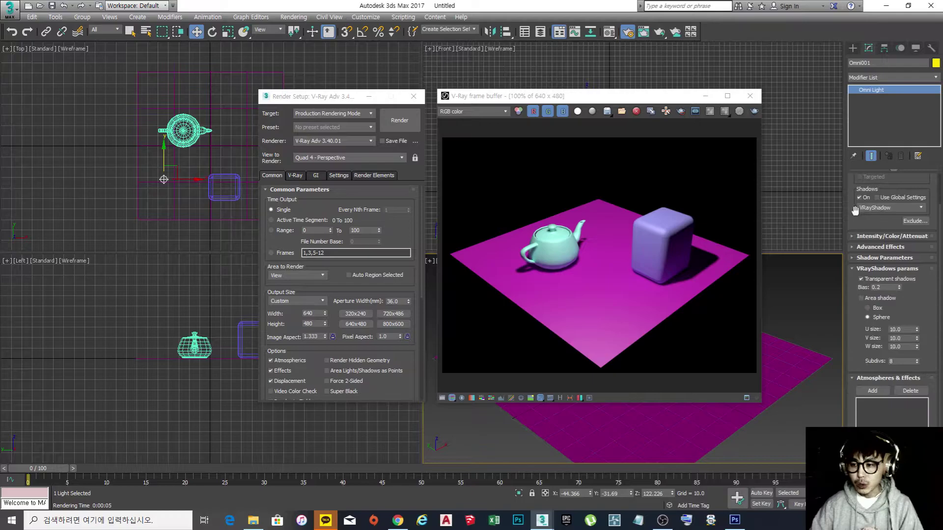
{"action": "left_click", "coordinate": [873, 209]}
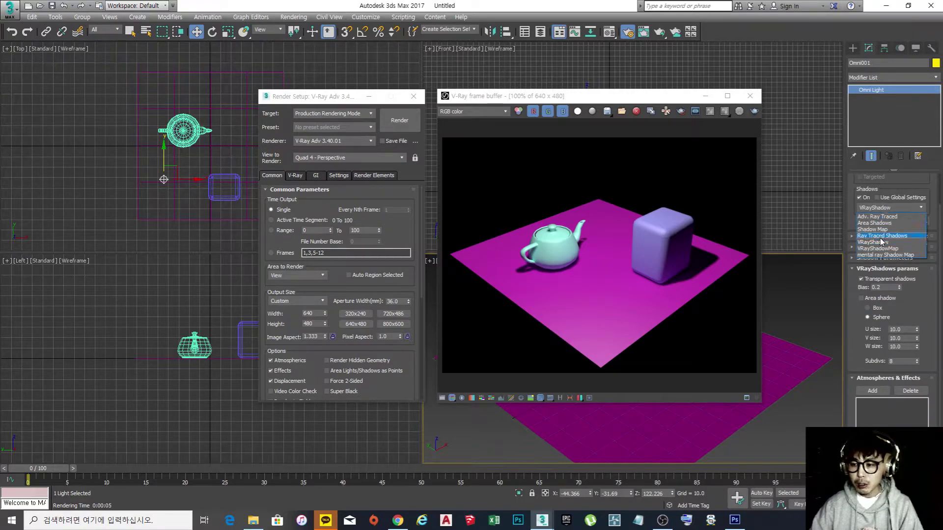
{"action": "left_click", "coordinate": [877, 242]}
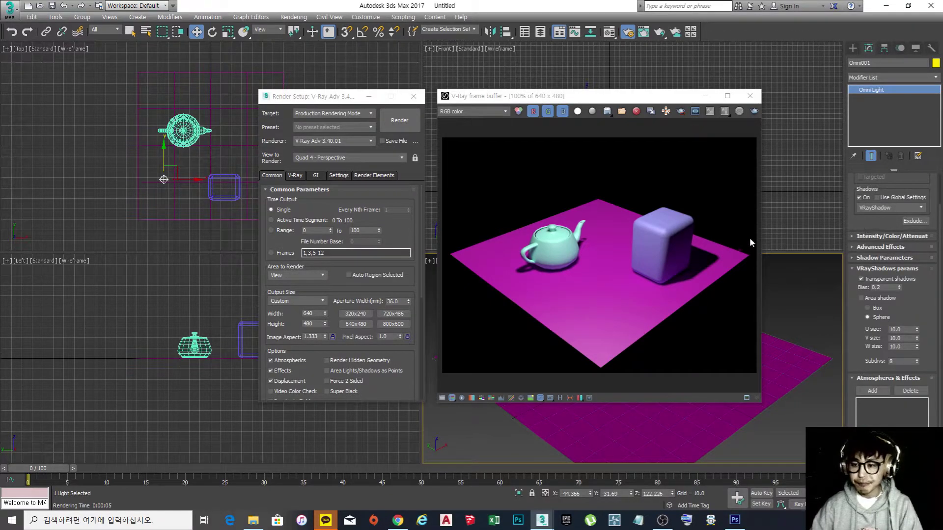
{"action": "left_click", "coordinate": [754, 111]}
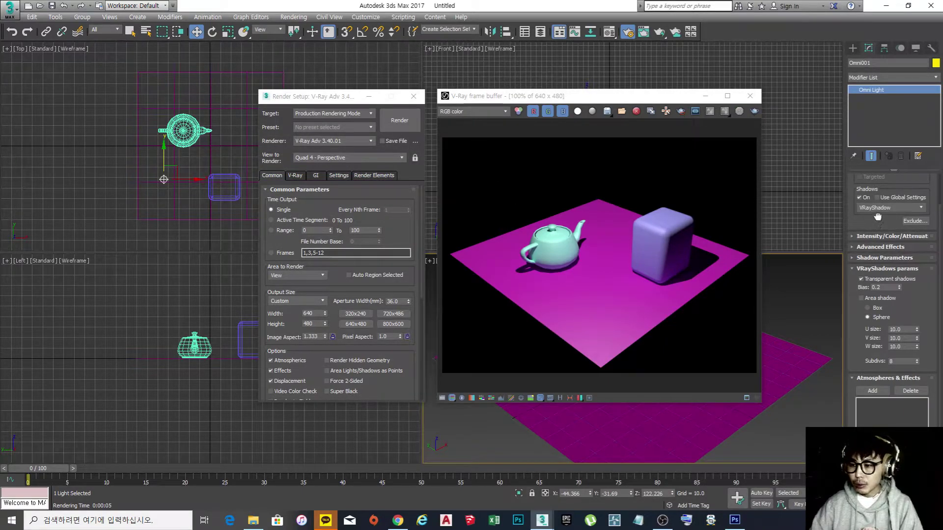
Step: Enable Area shadow in the Omni light's VRayShadows params, keeping the Sphere shape
{"action": "mouse_move", "coordinate": [878, 216]}
{"action": "left_mouse_down"}
{"action": "mouse_move", "coordinate": [877, 230]}
{"action": "mouse_move", "coordinate": [878, 215]}
{"action": "left_mouse_up"}
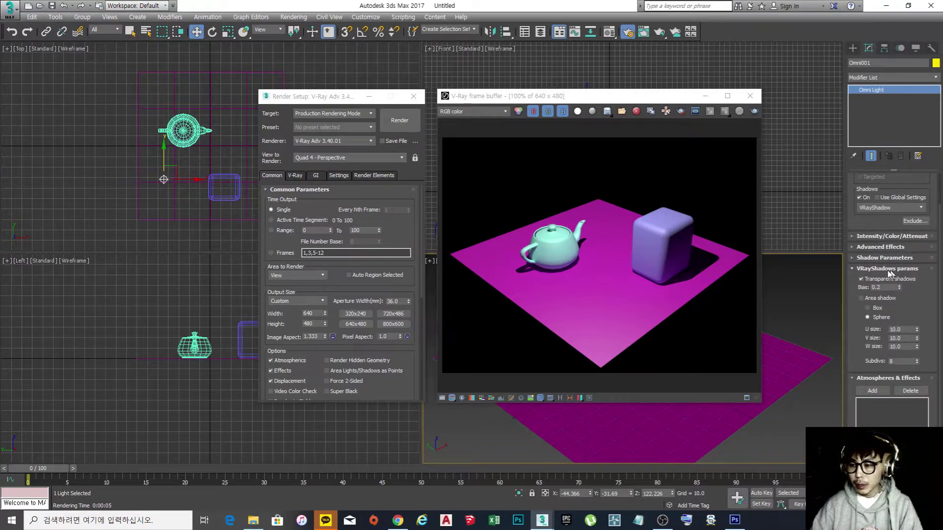
{"action": "left_click", "coordinate": [853, 269]}
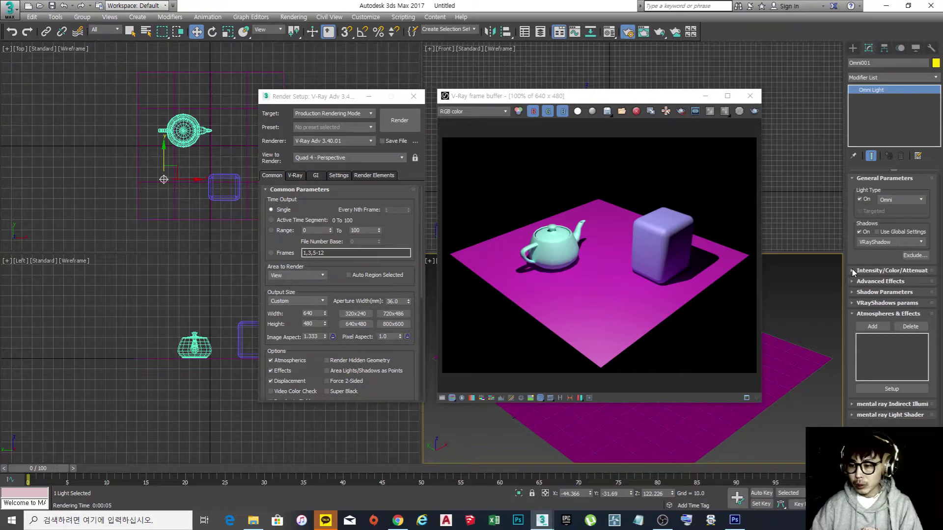
{"action": "left_click", "coordinate": [854, 303]}
{"action": "left_click_drag", "start_coordinate": [932, 330], "coordinate": [929, 296]}
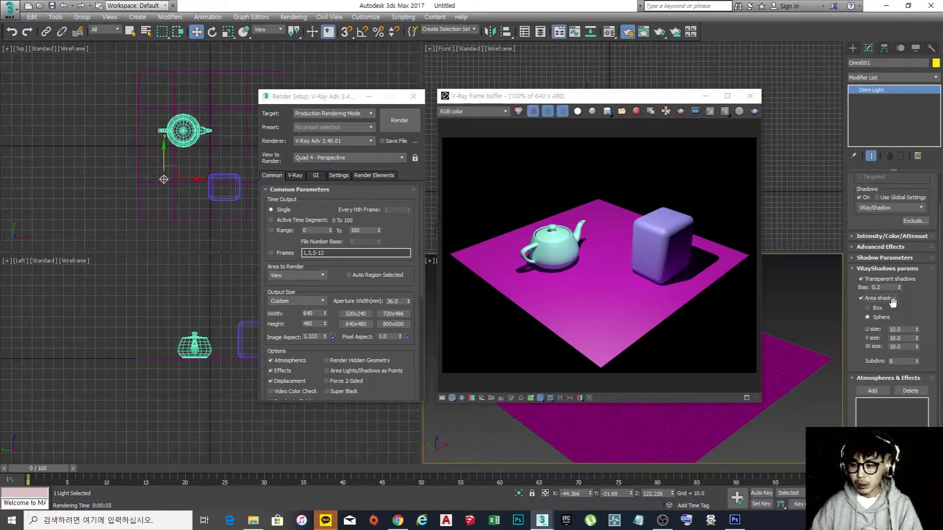
{"action": "left_click", "coordinate": [880, 209]}
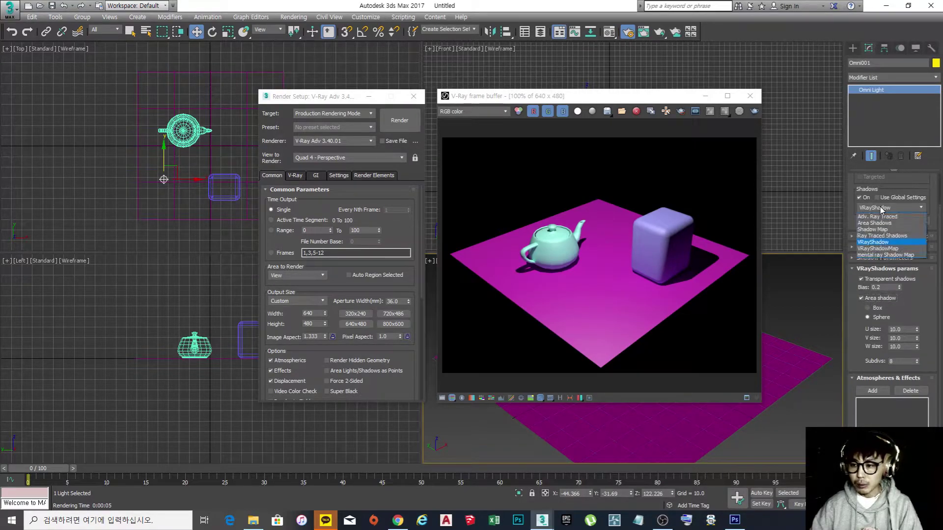
{"action": "left_click", "coordinate": [928, 304]}
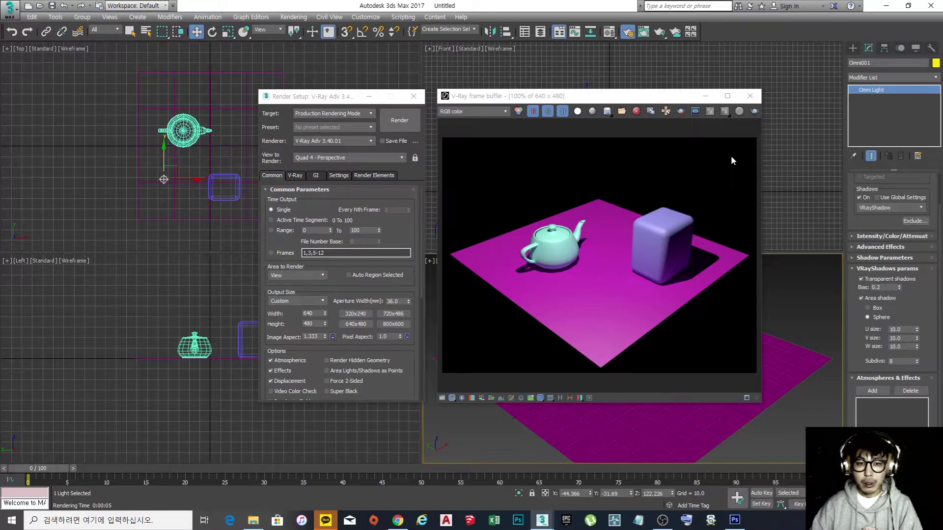
Step: Render the Perspective view with area shadows, cancel the remaining passes and inspect the box's shadow edge up close
{"action": "left_click", "coordinate": [754, 111]}
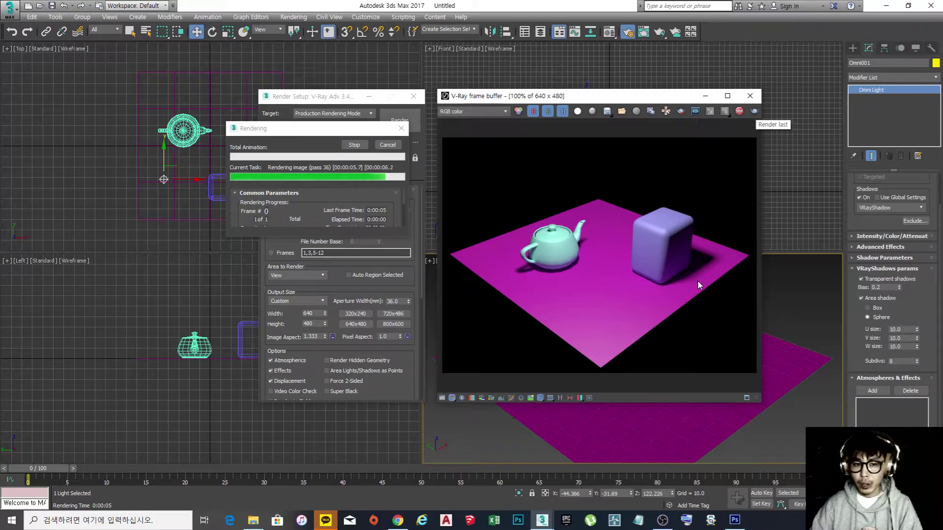
{"action": "left_click", "coordinate": [388, 145]}
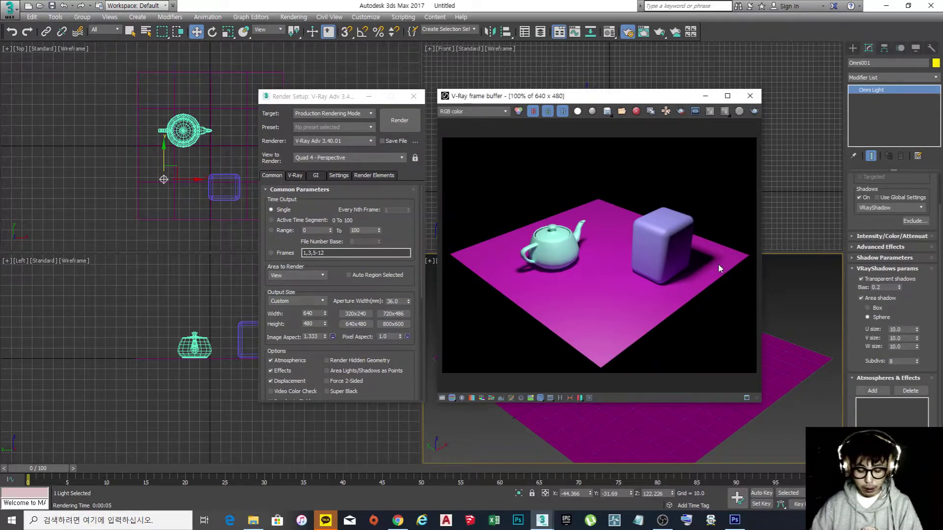
{"action": "scroll", "coordinate": [718, 263], "scroll_direction": "up", "scroll_amount": 1}
{"action": "scroll", "coordinate": [723, 258], "scroll_direction": "up", "scroll_amount": 1}
{"action": "scroll", "coordinate": [709, 282], "scroll_direction": "down", "scroll_amount": 1}
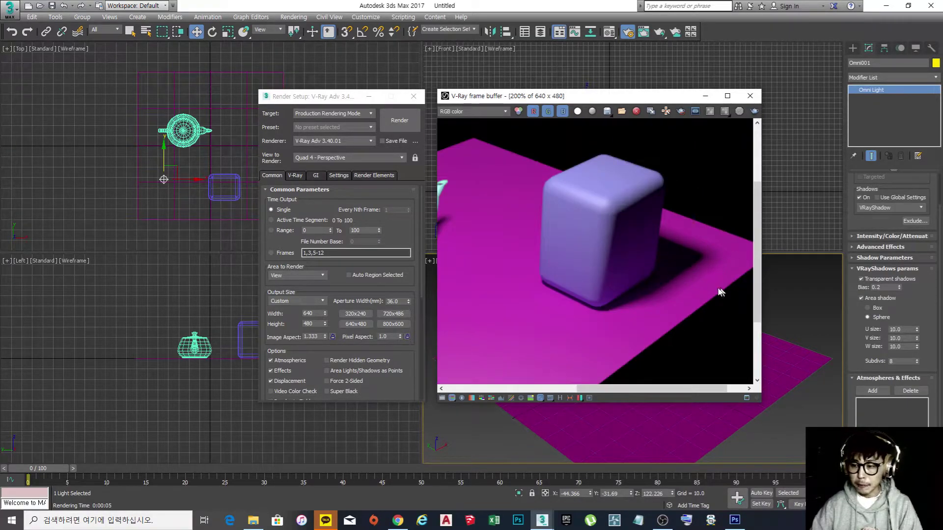
{"action": "scroll", "coordinate": [713, 287], "scroll_direction": "down", "scroll_amount": 1}
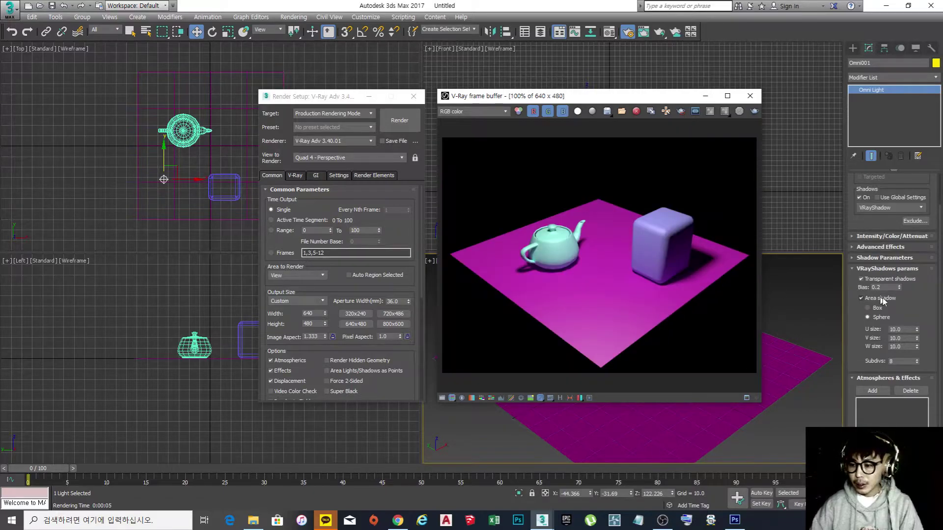
Step: Set the area shadow's U, V and W sizes to 100, then re-render the Perspective view and cancel the remaining passes
{"action": "left_click", "coordinate": [914, 306]}
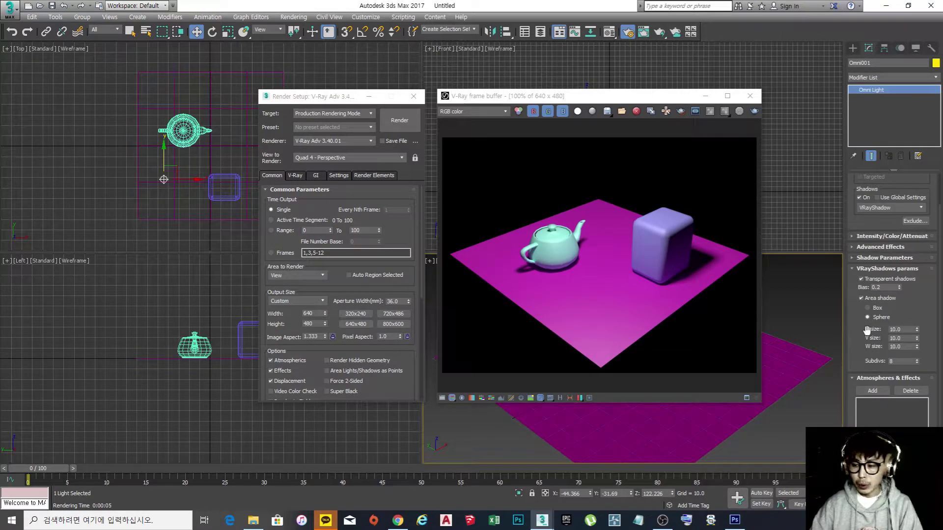
{"action": "double_click", "coordinate": [903, 329]}
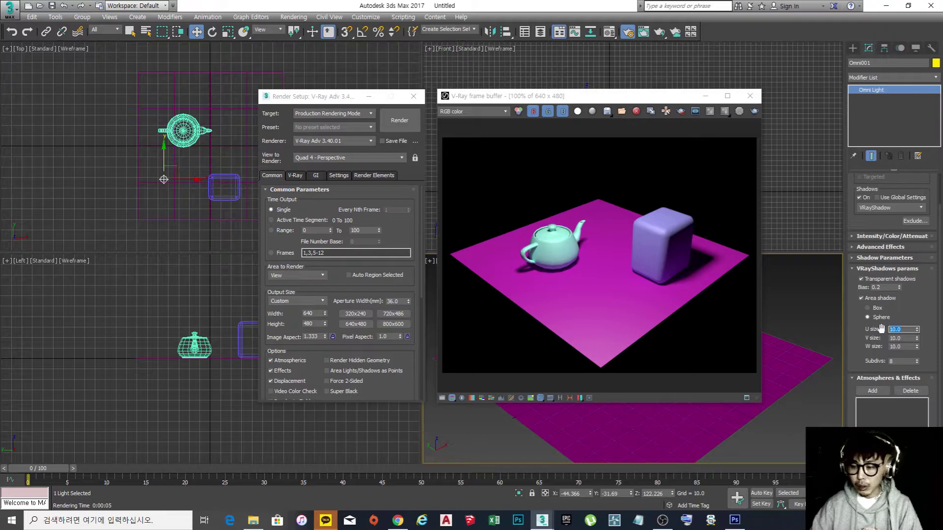
{"action": "left_click", "coordinate": [903, 330]}
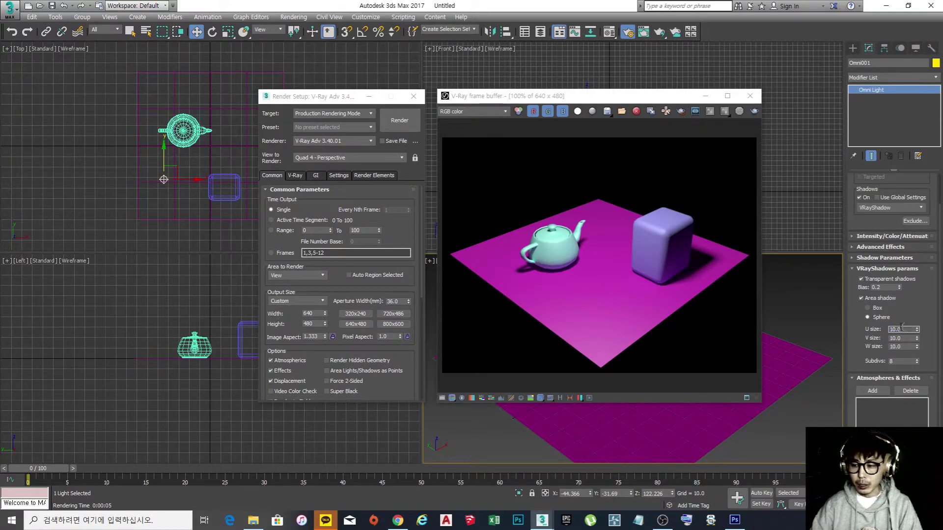
{"action": "key", "text": "Tab"}
{"action": "key", "text": "Tab"}
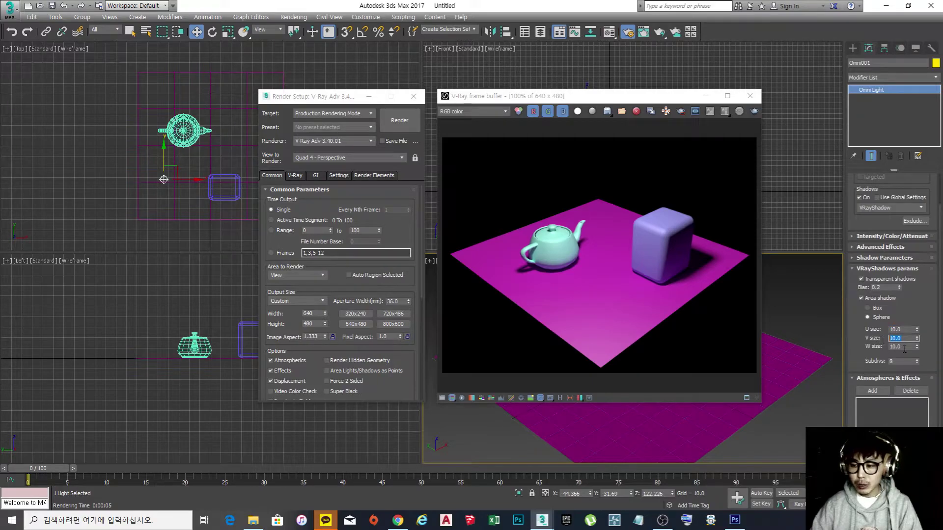
{"action": "left_click", "coordinate": [908, 330]}
{"action": "double_click", "coordinate": [908, 330]}
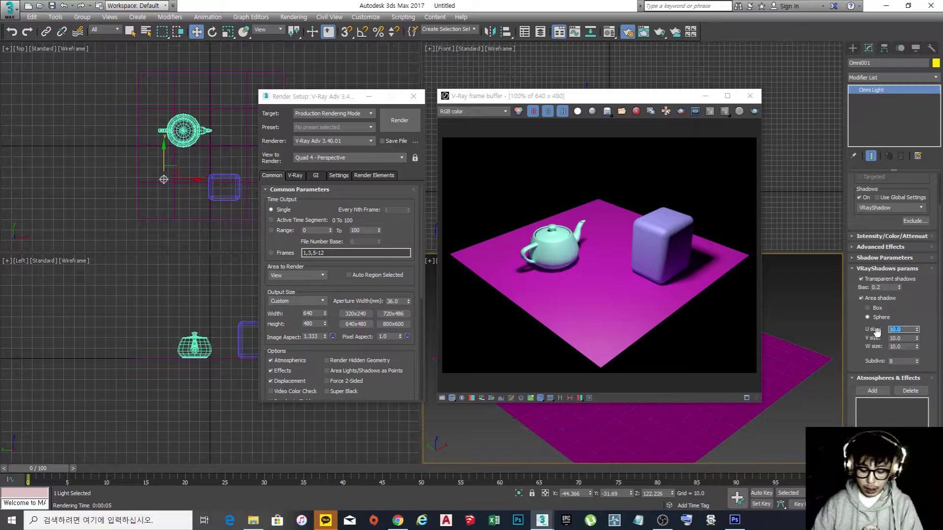
{"action": "type", "text": "100"}
{"action": "key", "text": "Tab"}
{"action": "type", "text": "10.0"}
{"action": "key", "text": "Tab"}
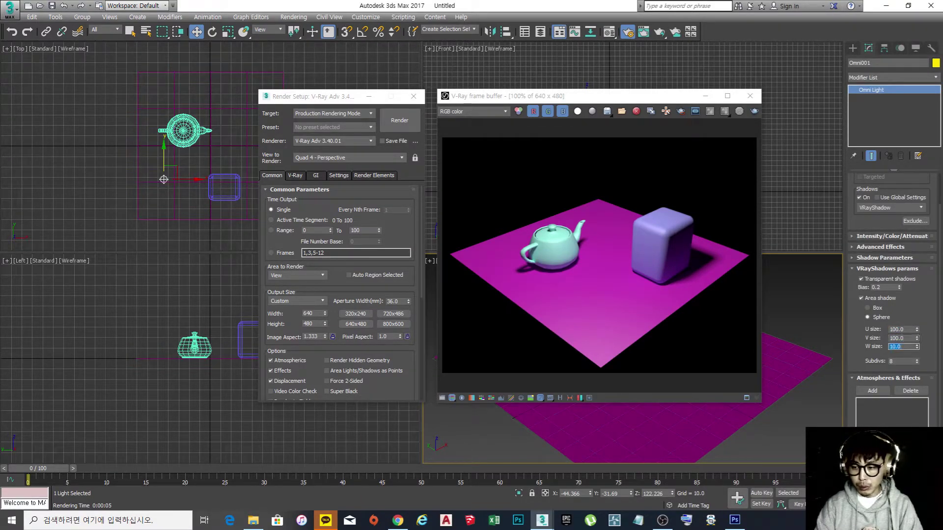
{"action": "type", "text": "100"}
{"action": "key", "text": "Return"}
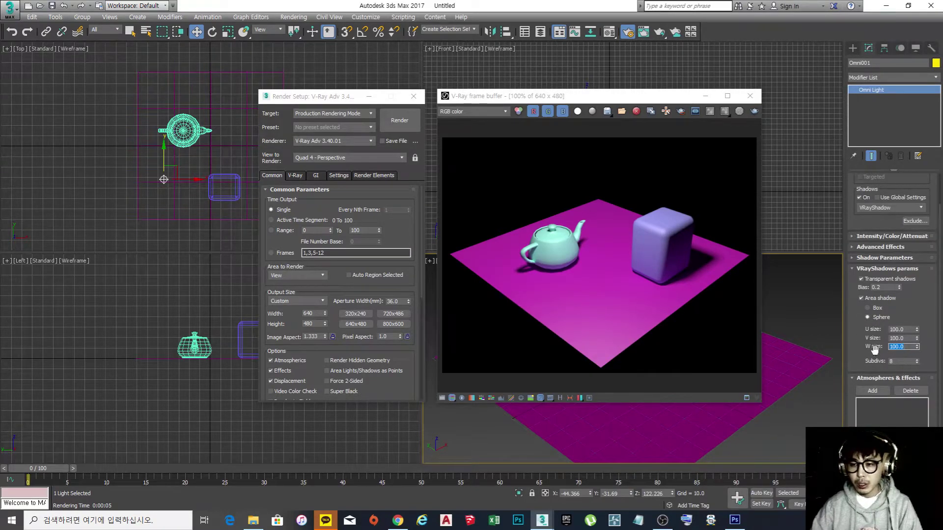
{"action": "left_click", "coordinate": [754, 112]}
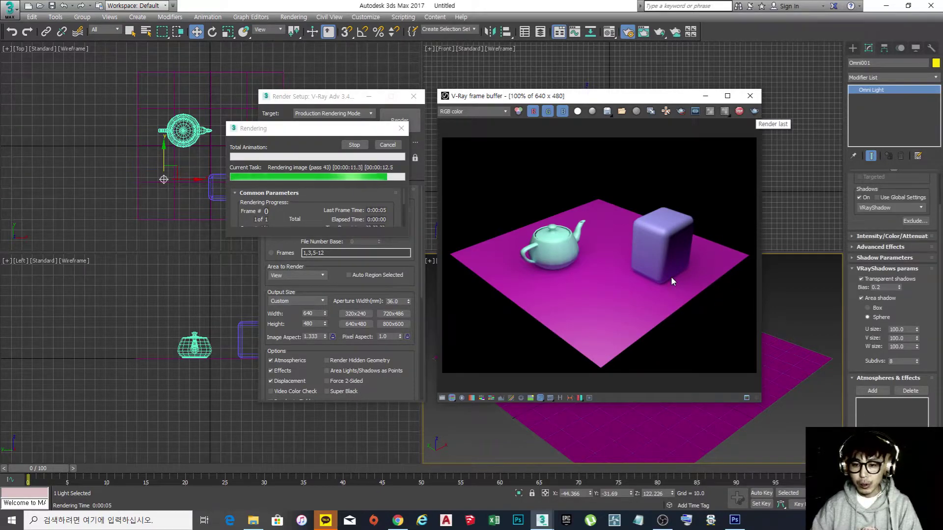
{"action": "left_click", "coordinate": [392, 147]}
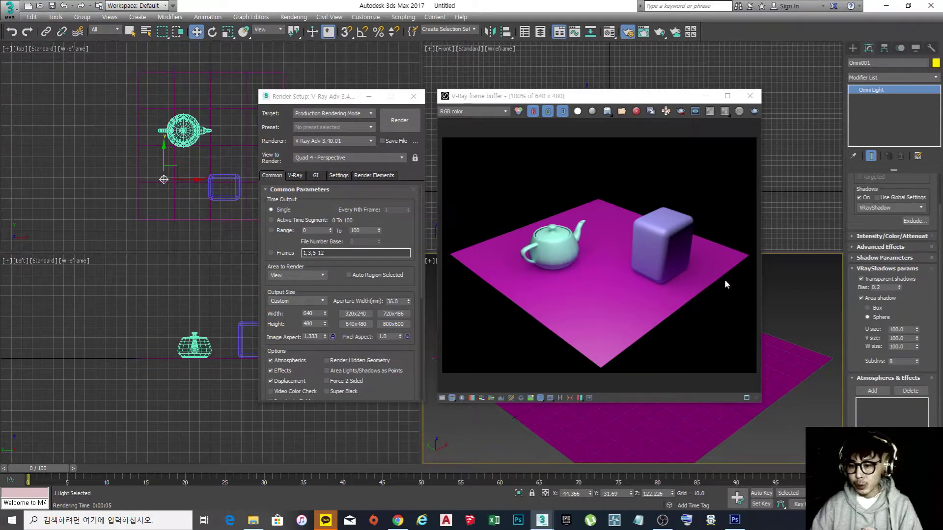
Step: Set the area shadow's U, V and W sizes to 50, then re-render the Perspective view
{"action": "left_click_drag", "start_coordinate": [905, 330], "coordinate": [876, 329]}
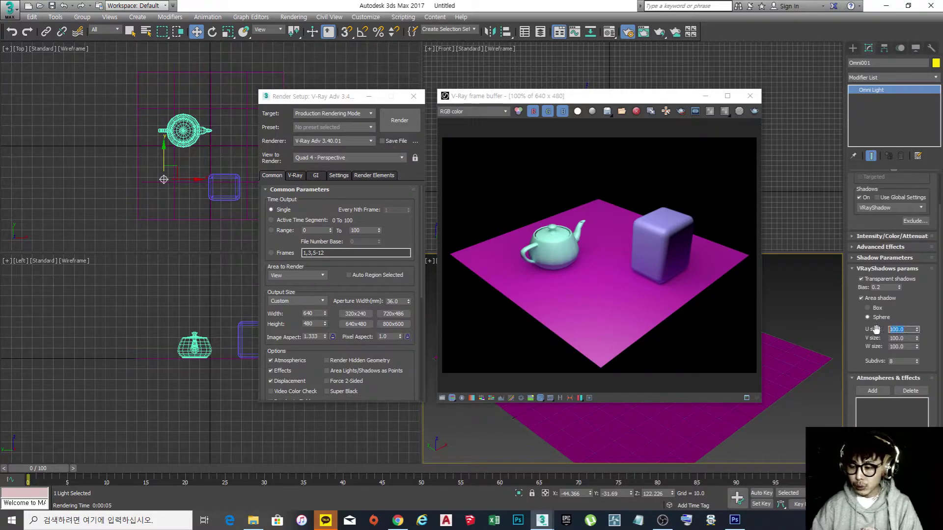
{"action": "type", "text": "50"}
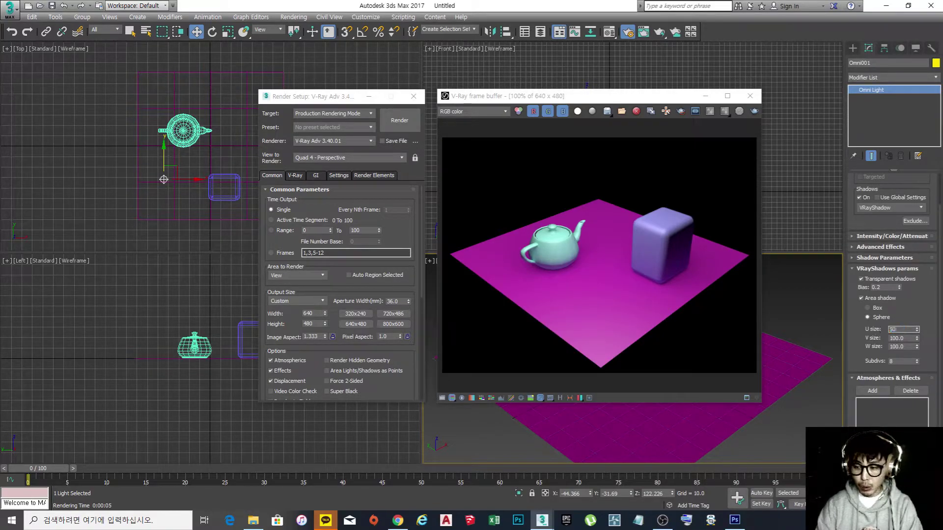
{"action": "key", "text": "Tab"}
{"action": "type", "text": "5"}
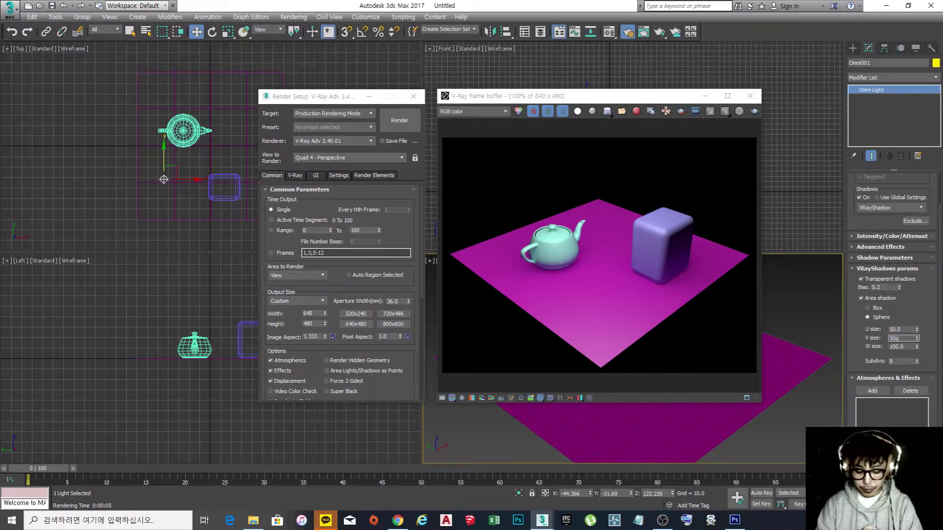
{"action": "key", "text": "Tab"}
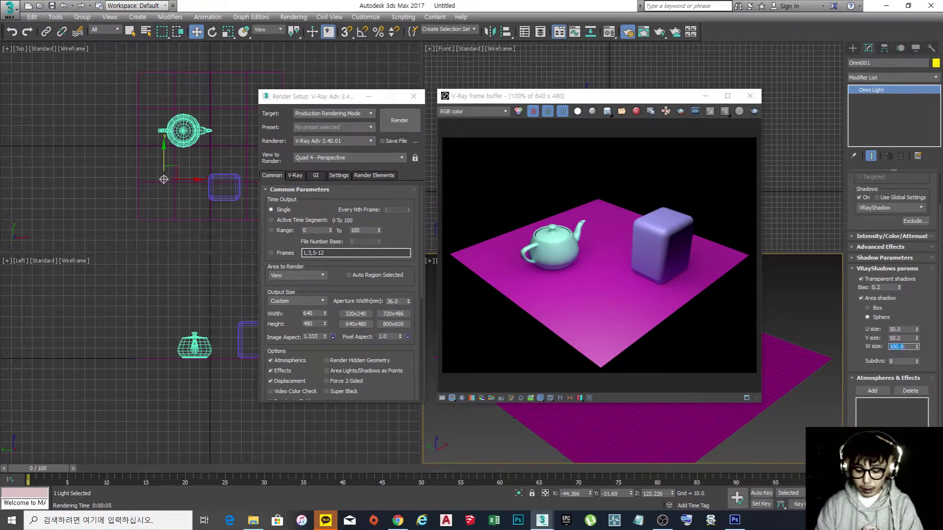
{"action": "type", "text": "50"}
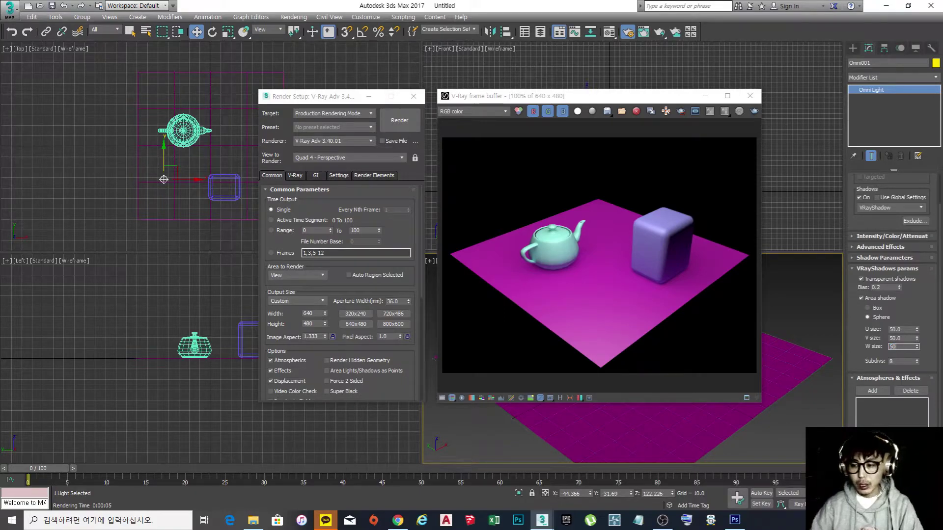
{"action": "key", "text": "Return"}
{"action": "left_click", "coordinate": [907, 339]}
{"action": "left_click", "coordinate": [907, 330]}
{"action": "left_click", "coordinate": [908, 338]}
{"action": "left_click", "coordinate": [907, 346]}
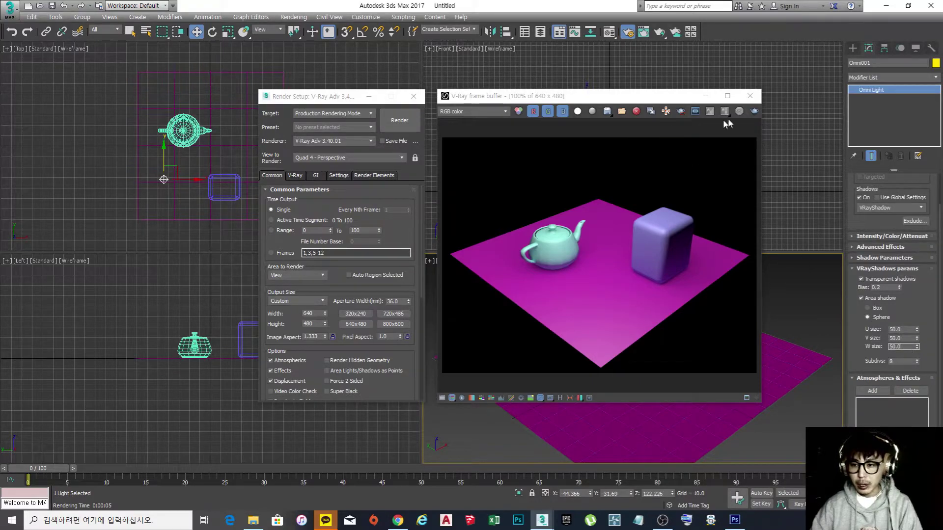
{"action": "left_click", "coordinate": [754, 113]}
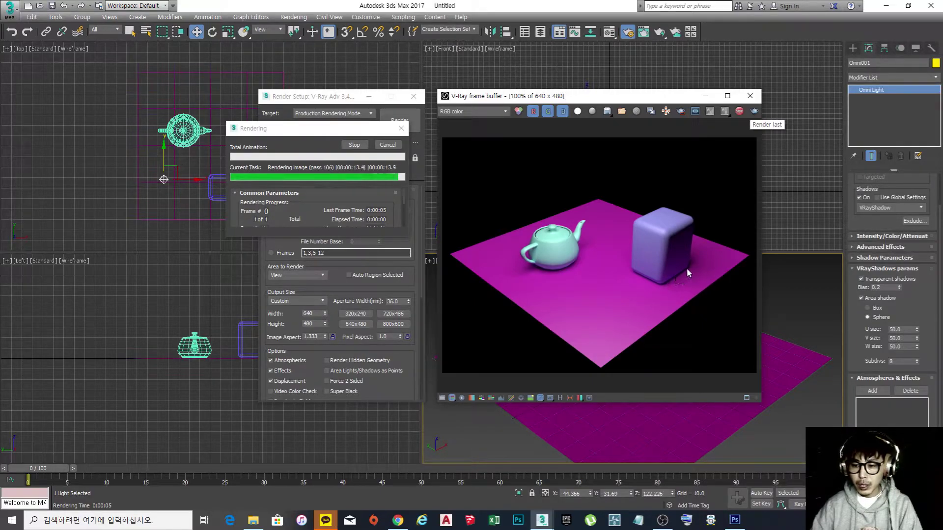
Step: Set the Omni light's area shadow U, V and W sizes to 20
{"action": "double_click", "coordinate": [896, 330]}
{"action": "type", "text": "20"}
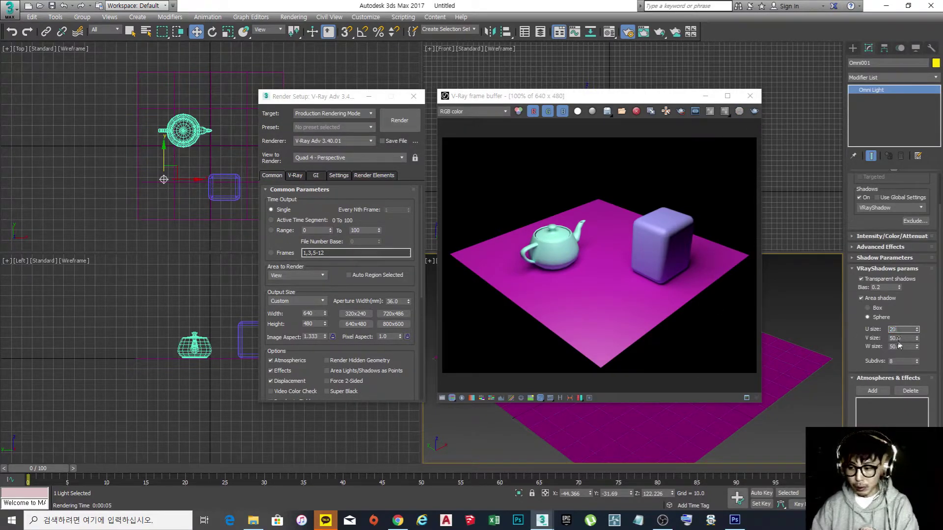
{"action": "double_click", "coordinate": [898, 338]}
{"action": "type", "text": "20"}
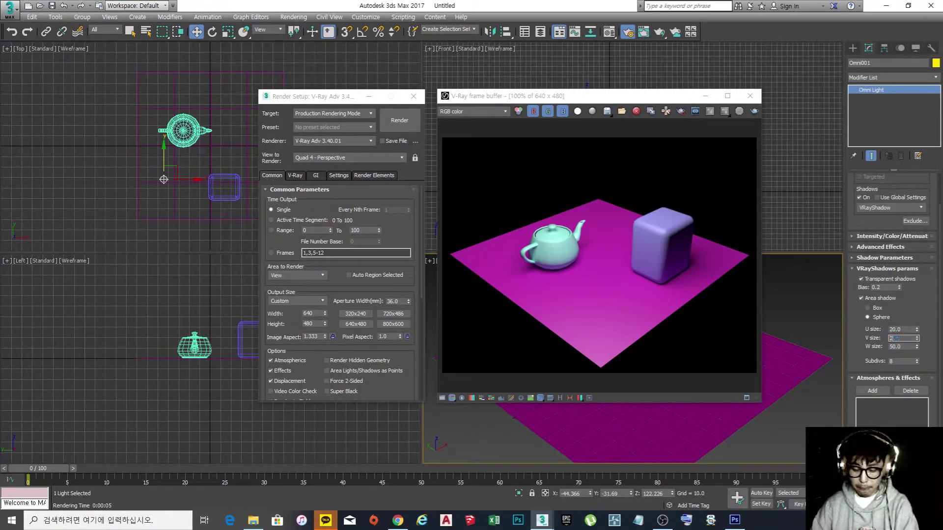
{"action": "double_click", "coordinate": [905, 347]}
{"action": "type", "text": "20"}
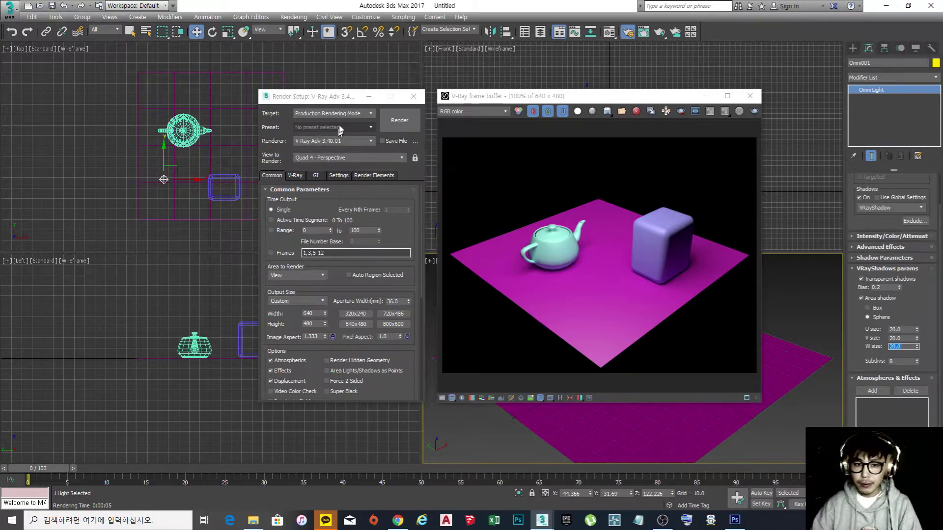
Step: Render the Perspective view, cancel the remaining passes and examine the box's shadow at 200% zoom
{"action": "left_click", "coordinate": [399, 120]}
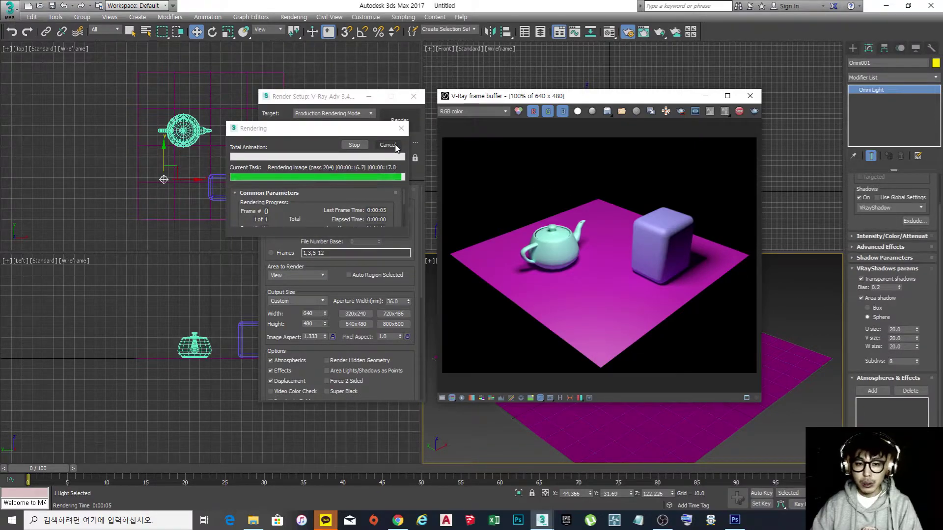
{"action": "left_click", "coordinate": [395, 145]}
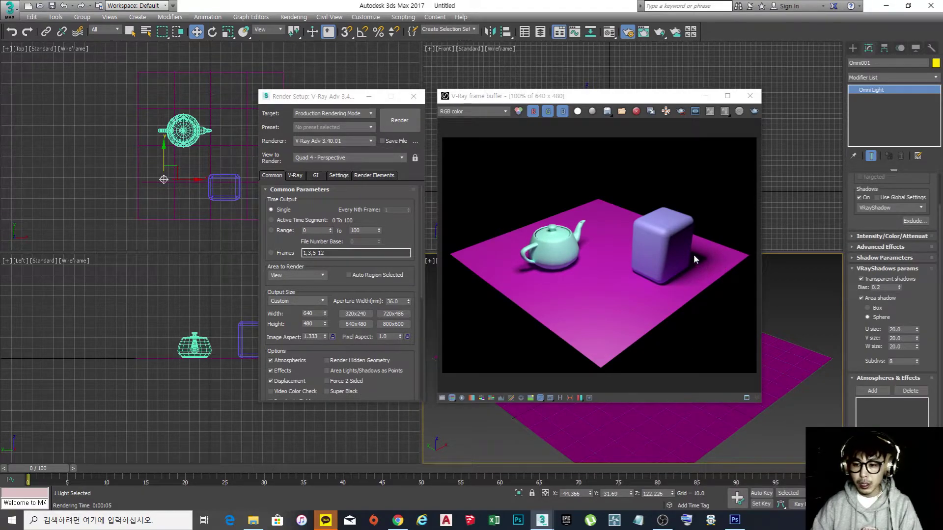
{"action": "scroll", "coordinate": [697, 254], "scroll_direction": "up", "scroll_amount": 1}
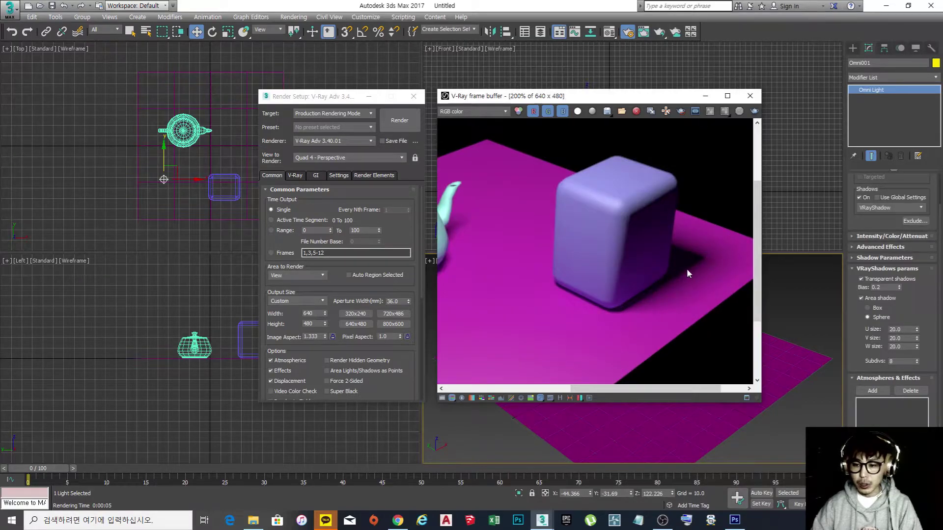
Step: Set the Omni light's object shadow density to 0.8 and re-render the Perspective view
{"action": "left_click", "coordinate": [867, 258]}
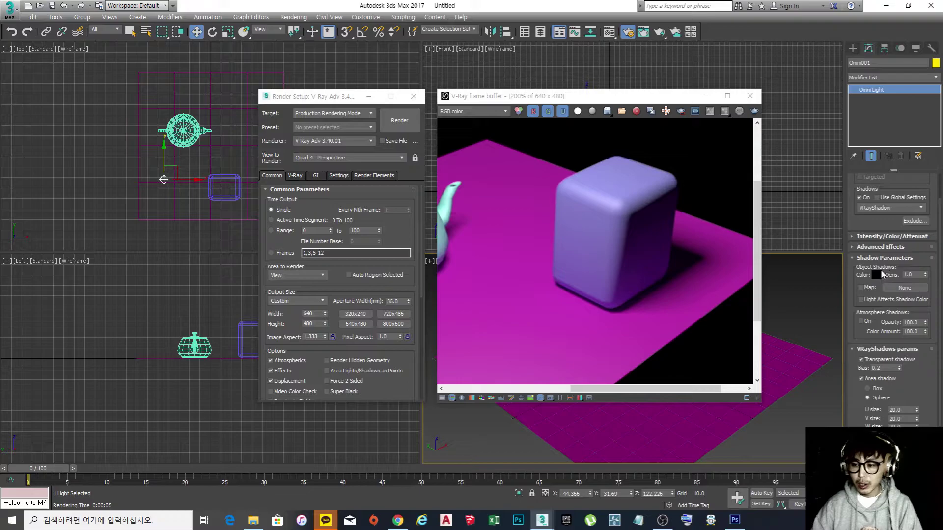
{"action": "double_click", "coordinate": [914, 275]}
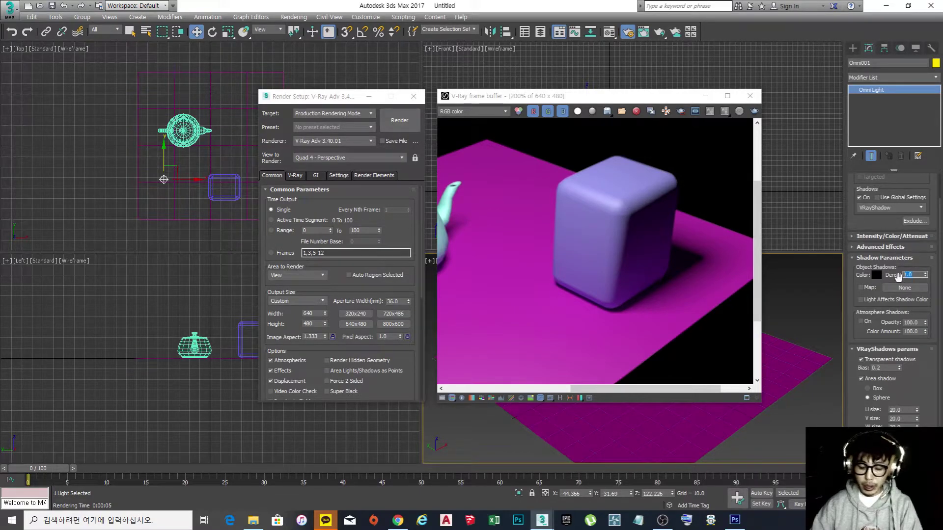
{"action": "type", "text": ".8"}
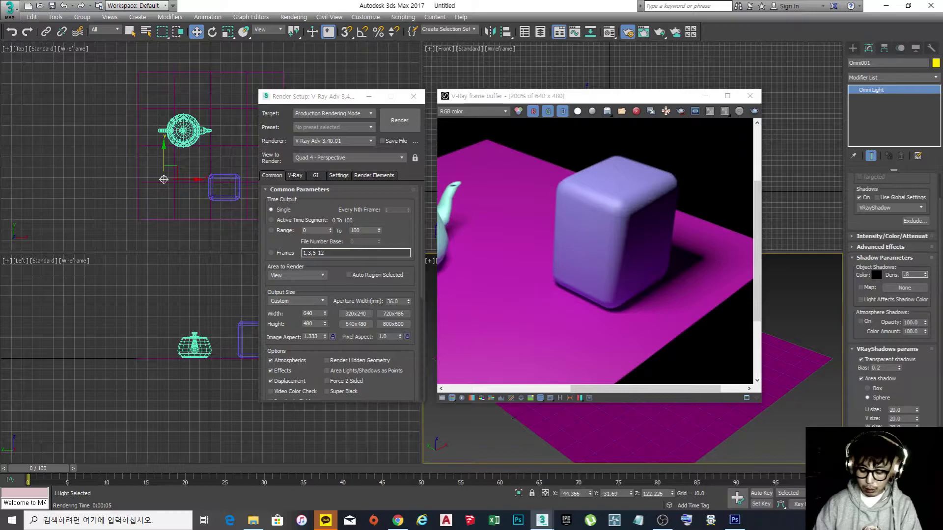
{"action": "key", "text": "Return"}
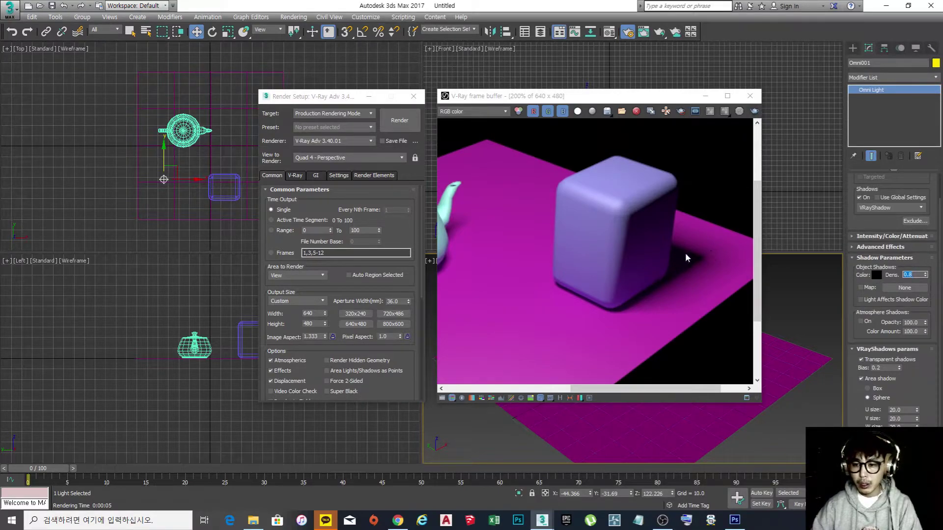
{"action": "left_click", "coordinate": [756, 113]}
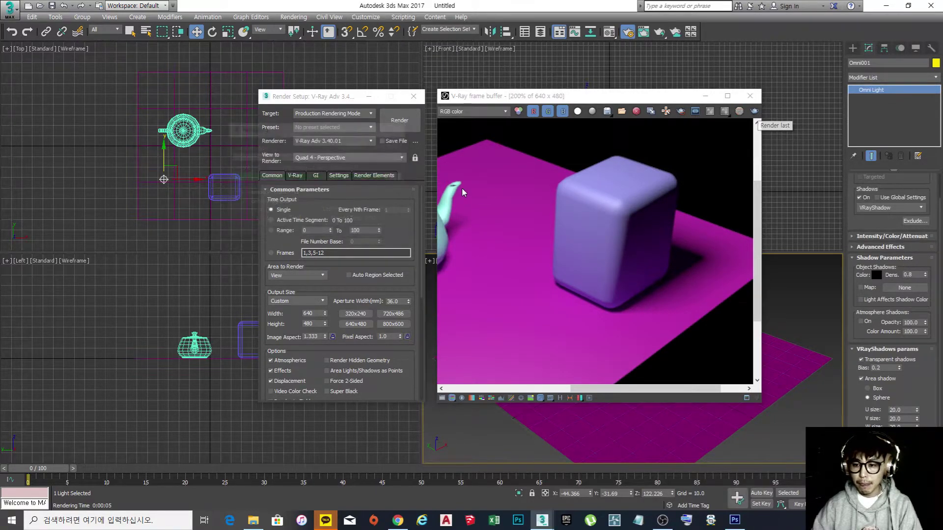
Step: Turn off Transparent shadows for the Omni light, re-render the Perspective view and check the whole image at 100%
{"action": "left_click", "coordinate": [862, 360]}
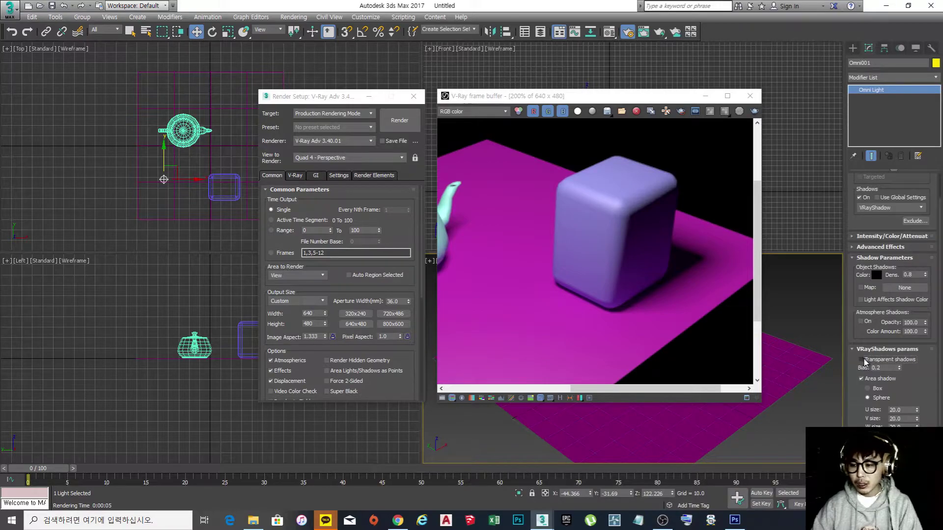
{"action": "double_click", "coordinate": [907, 275]}
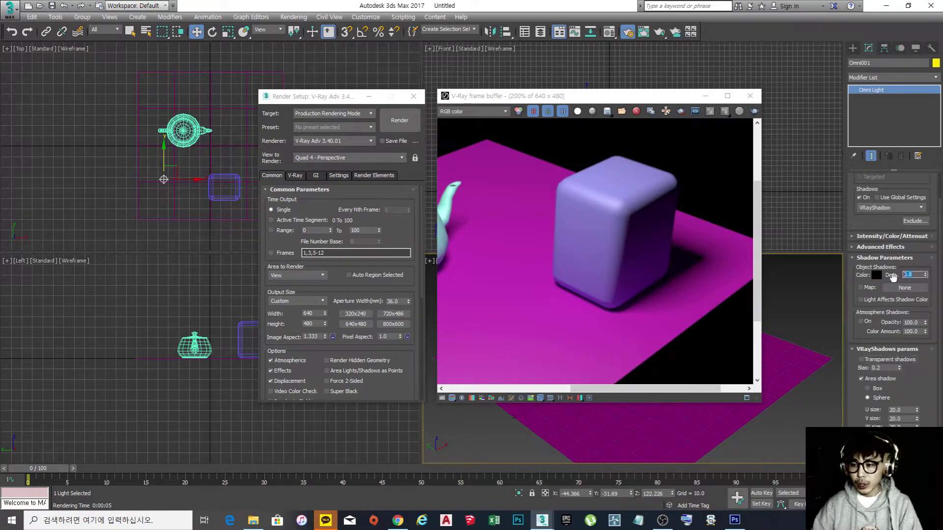
{"action": "left_click", "coordinate": [754, 111]}
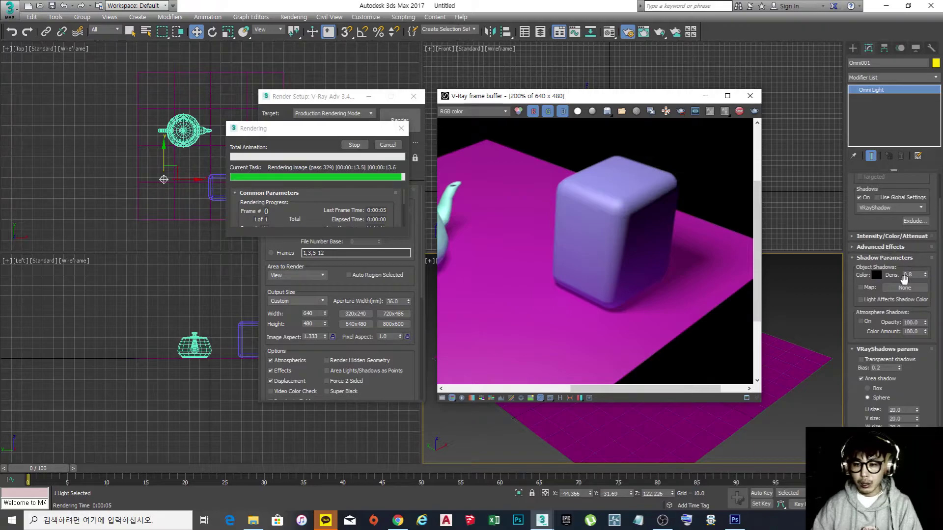
{"action": "double_click", "coordinate": [692, 237]}
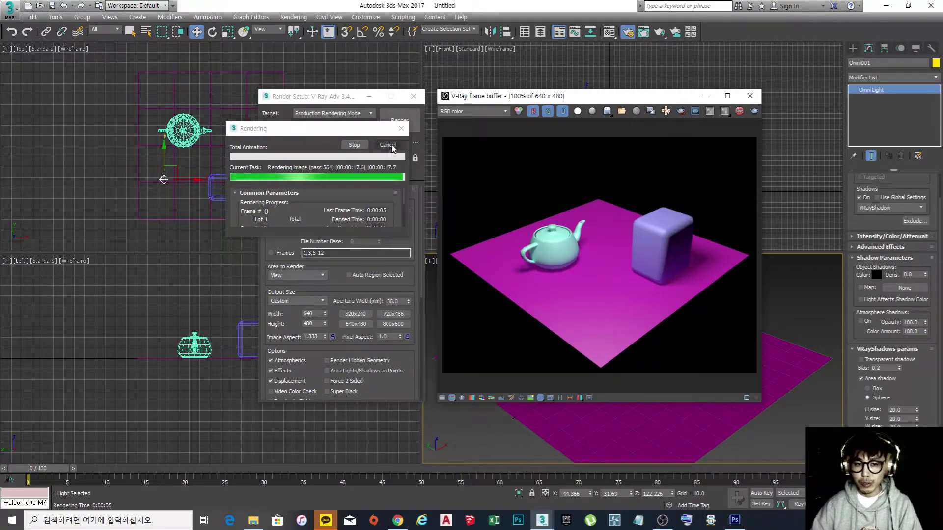
{"action": "scroll", "coordinate": [918, 363], "scroll_direction": "down", "scroll_amount": 3}
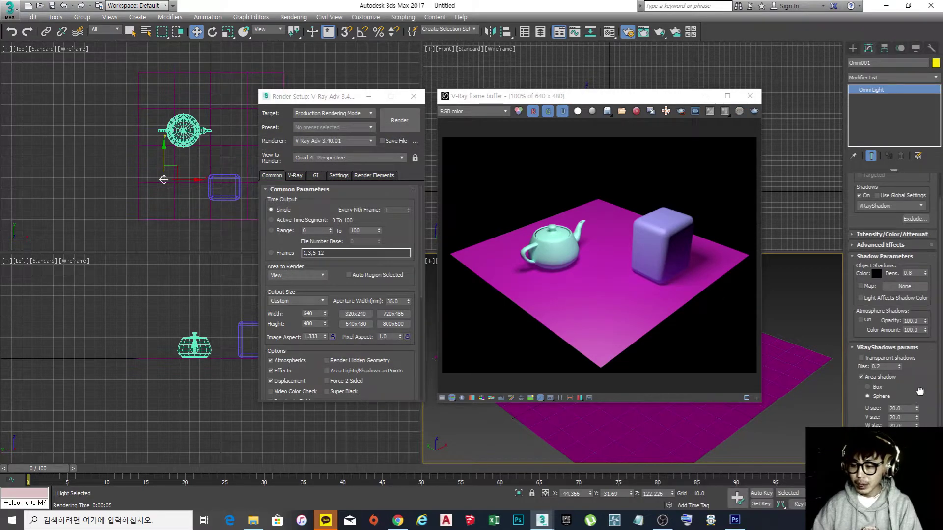
{"action": "left_click_drag", "start_coordinate": [917, 341], "coordinate": [917, 334]}
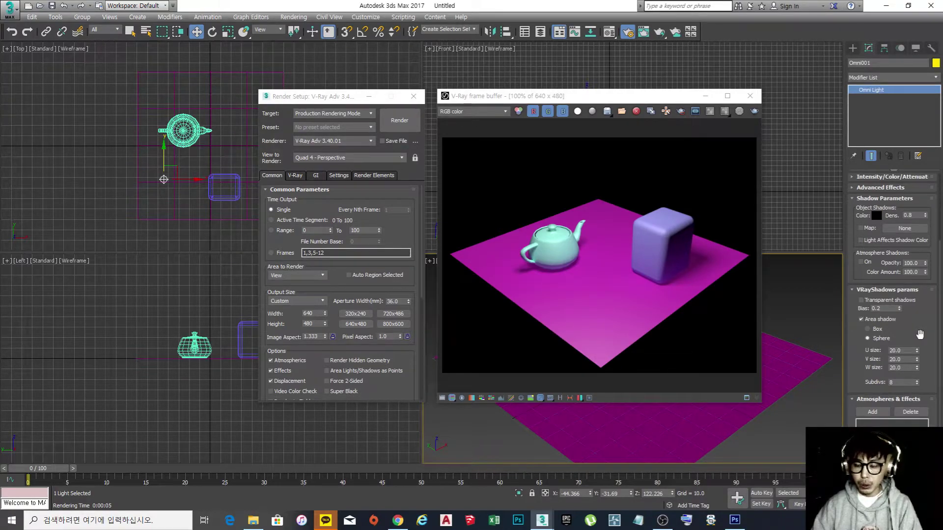
{"action": "left_click_drag", "start_coordinate": [920, 335], "coordinate": [919, 332]}
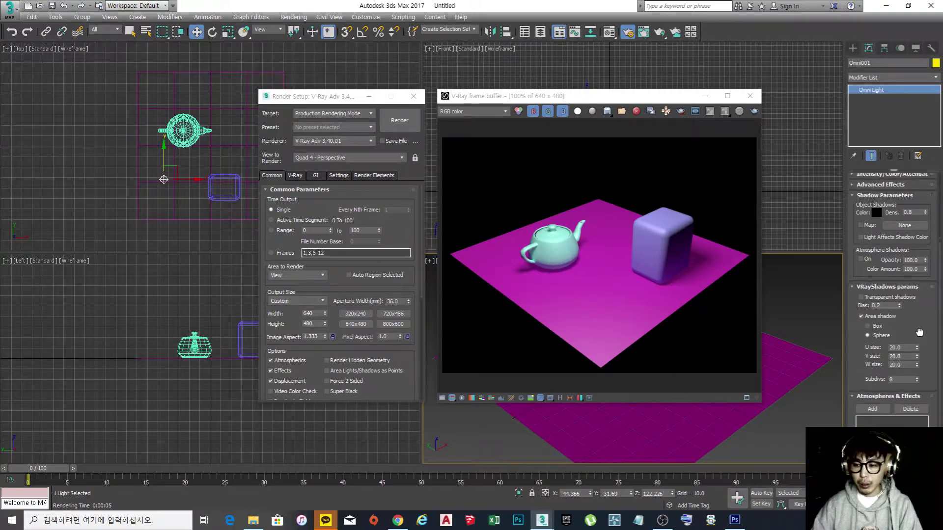
Step: Close the V-Ray frame buffer and Render Setup, then open the Material Editor clear of the Top view's objects
{"action": "left_click", "coordinate": [750, 97]}
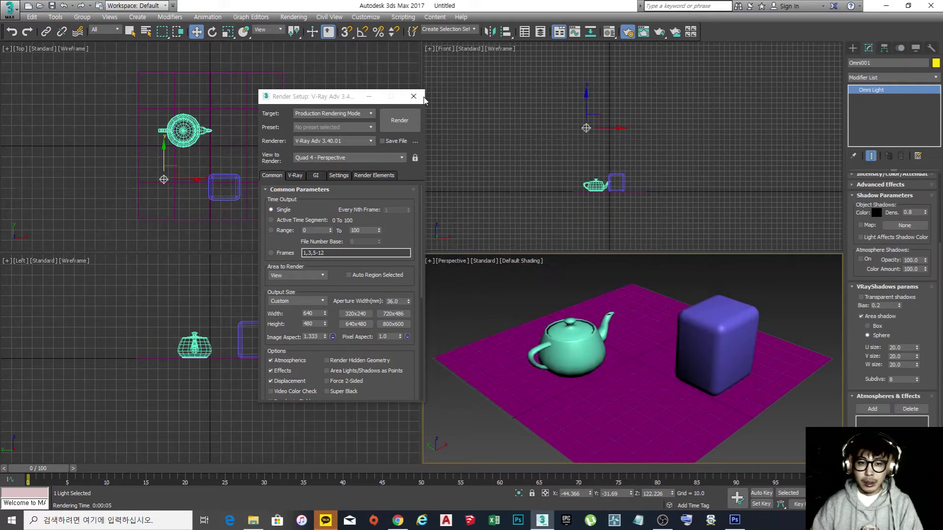
{"action": "left_click", "coordinate": [413, 97]}
{"action": "right_click", "coordinate": [434, 99]}
{"action": "key", "text": "m"}
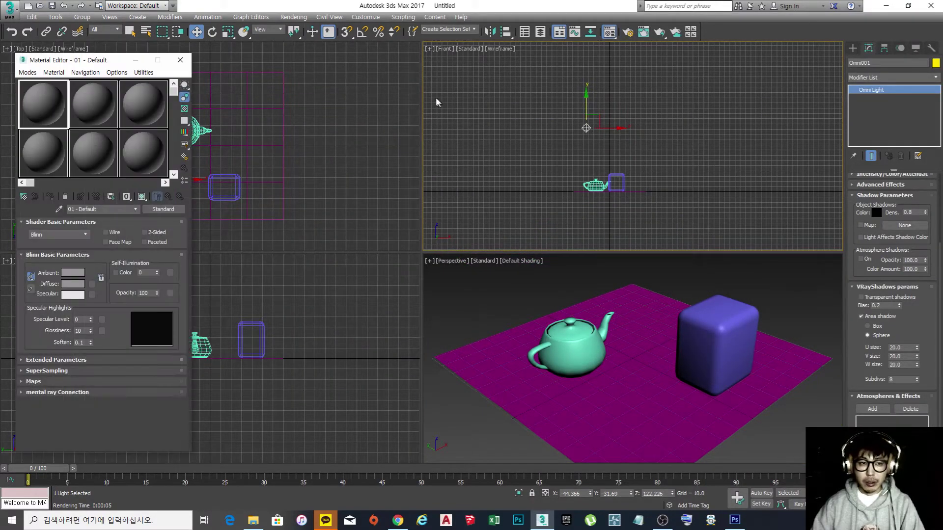
{"action": "left_click_drag", "start_coordinate": [116, 64], "coordinate": [322, 72]}
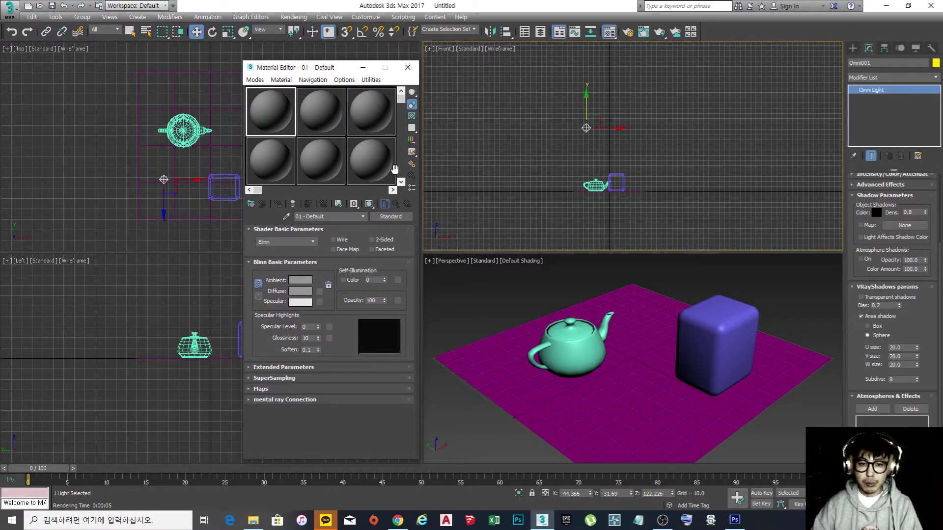
Step: Apply the 01 - Default material to the ground plane, with the grey terrazzo image (0dbf399ddd390...) as its diffuse bitmap shown in the viewport
{"action": "left_click", "coordinate": [474, 355]}
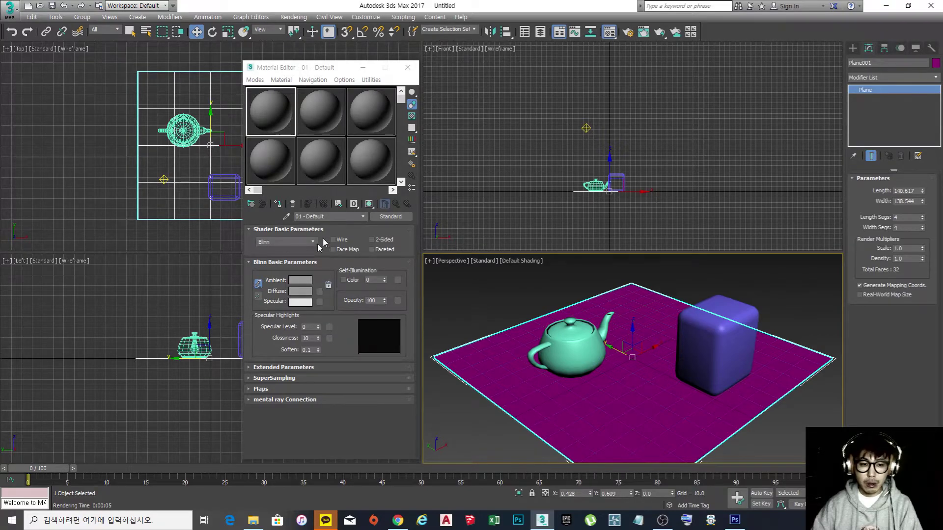
{"action": "left_click", "coordinate": [277, 204]}
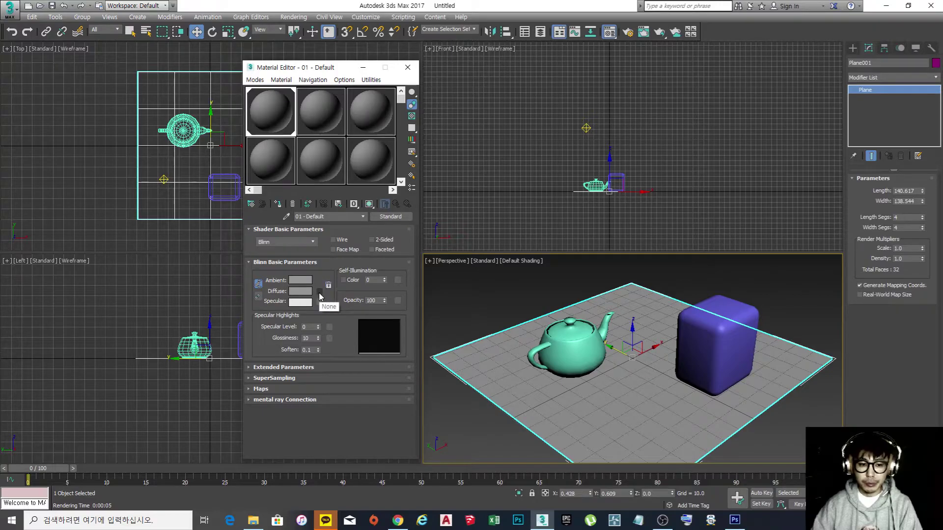
{"action": "left_click", "coordinate": [319, 294]}
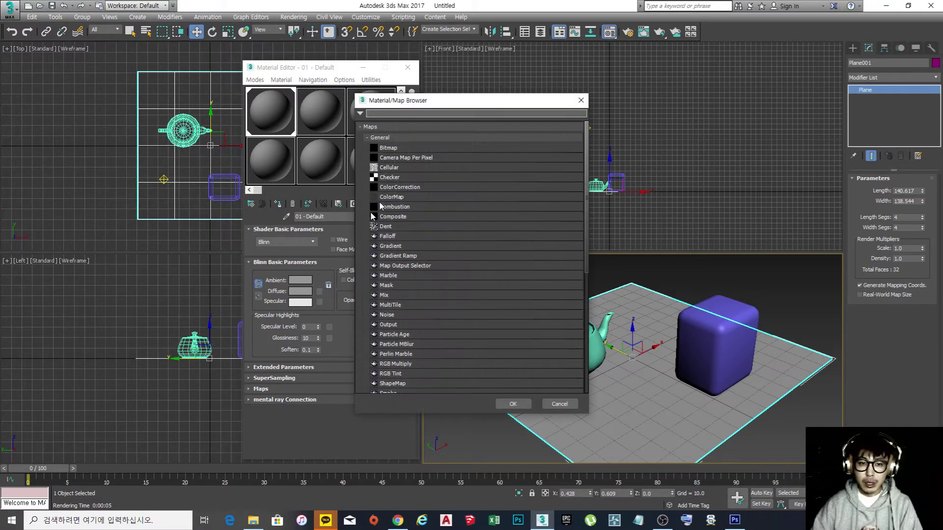
{"action": "double_click", "coordinate": [410, 152]}
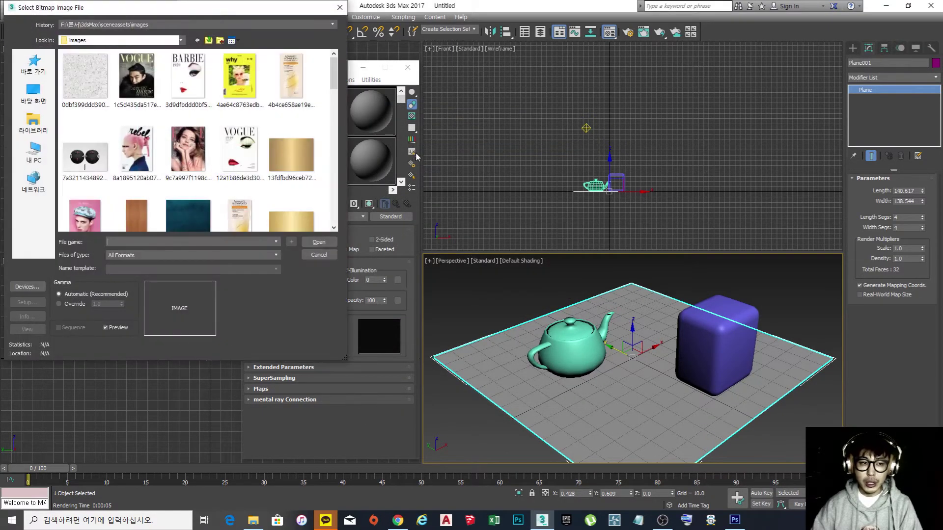
{"action": "double_click", "coordinate": [84, 76]}
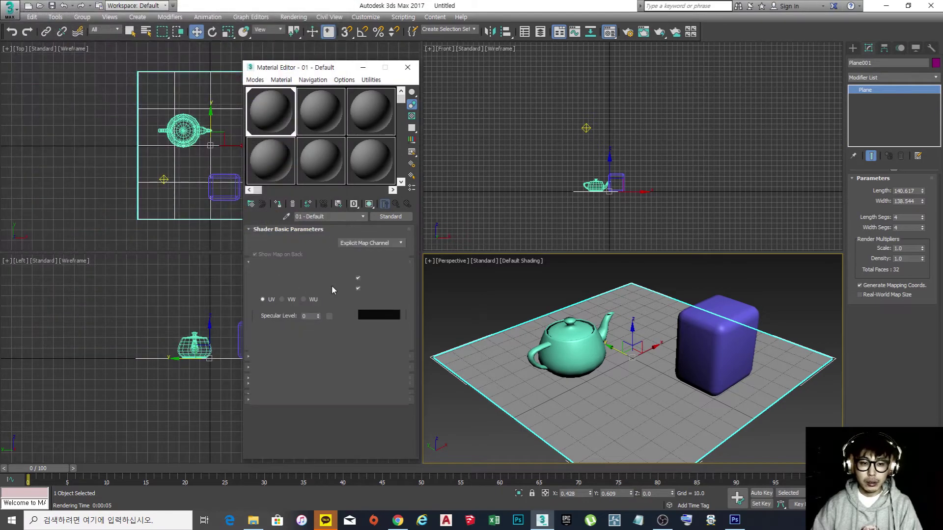
{"action": "left_click", "coordinate": [369, 204]}
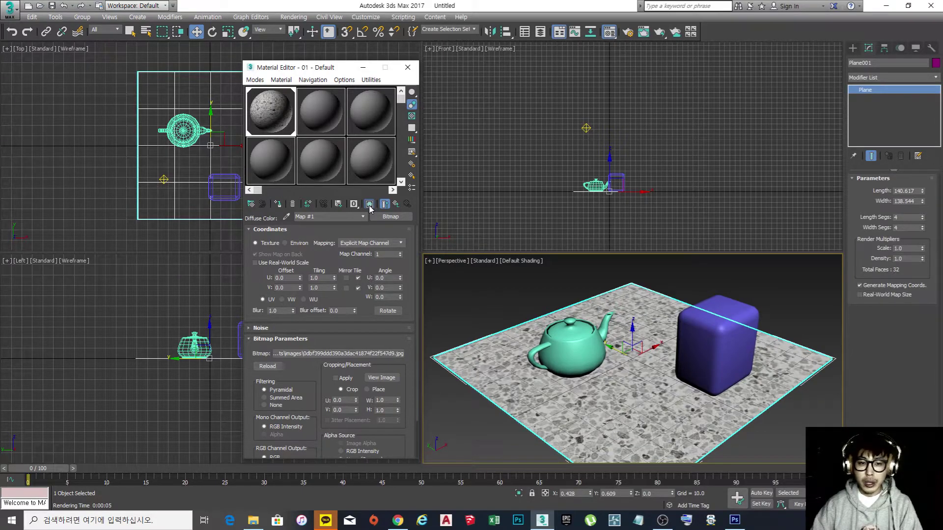
{"action": "left_click", "coordinate": [396, 204]}
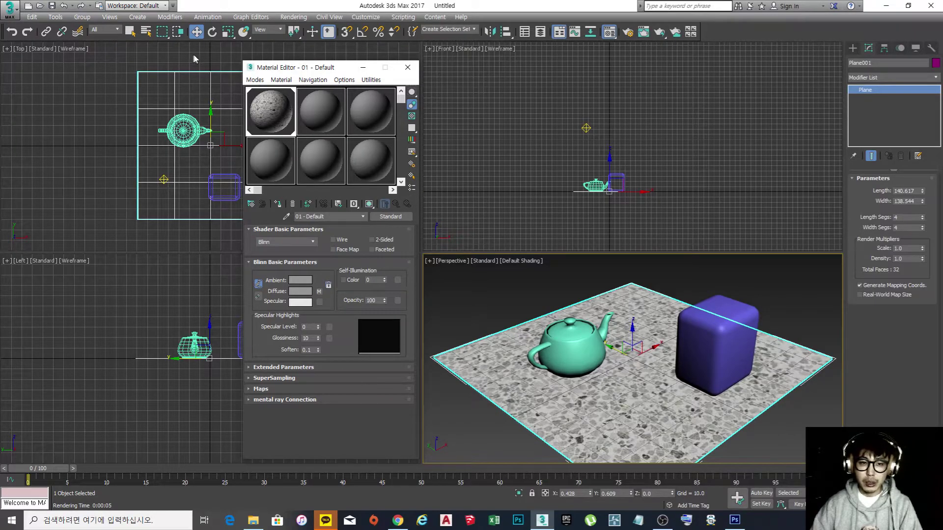
Step: Choose the unused 02 - Default material and open its material type browser, placed clear of the Material Editor
{"action": "left_click_drag", "start_coordinate": [324, 72], "coordinate": [319, 67]}
{"action": "left_click_drag", "start_coordinate": [319, 67], "coordinate": [319, 67]}
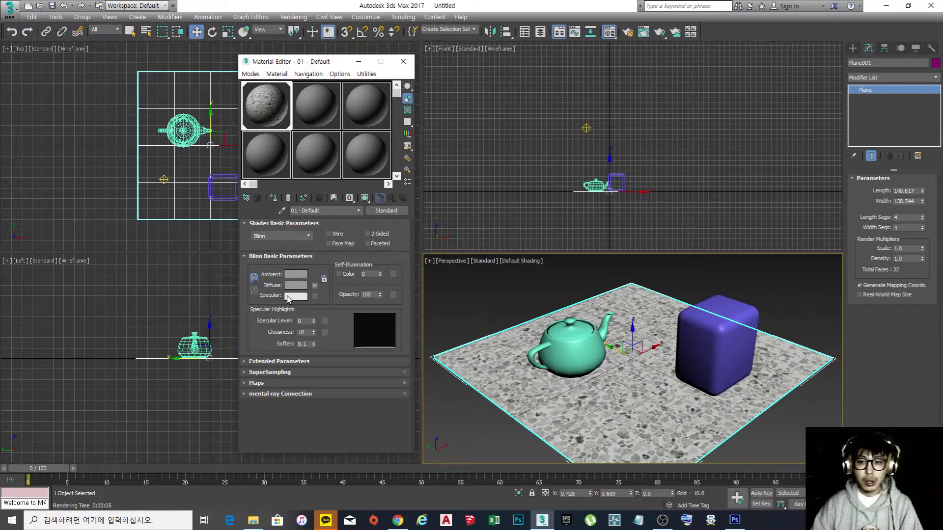
{"action": "left_click", "coordinate": [319, 109]}
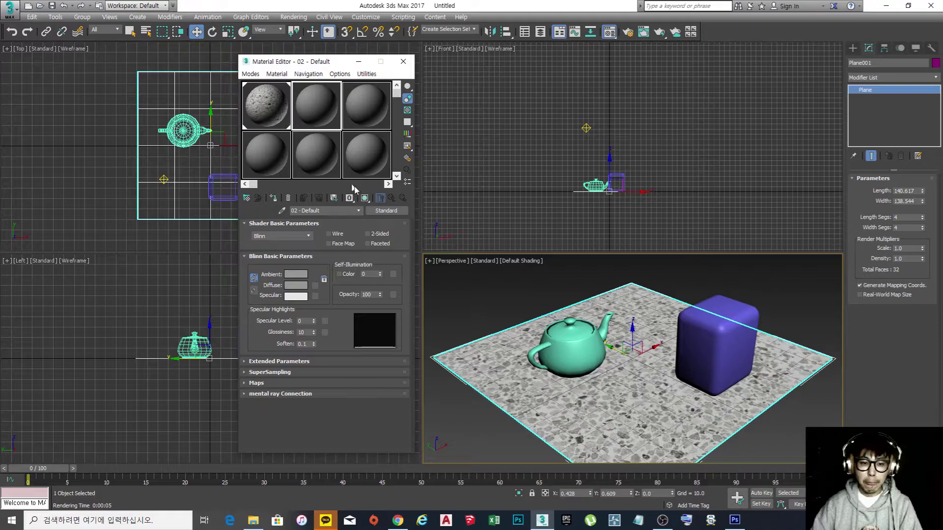
{"action": "left_click", "coordinate": [387, 210]}
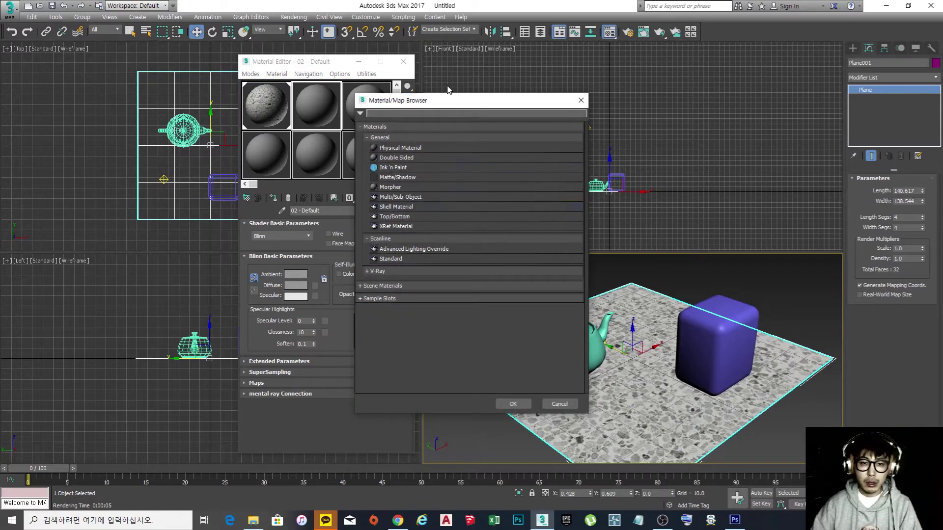
{"action": "left_click_drag", "start_coordinate": [448, 106], "coordinate": [535, 78]}
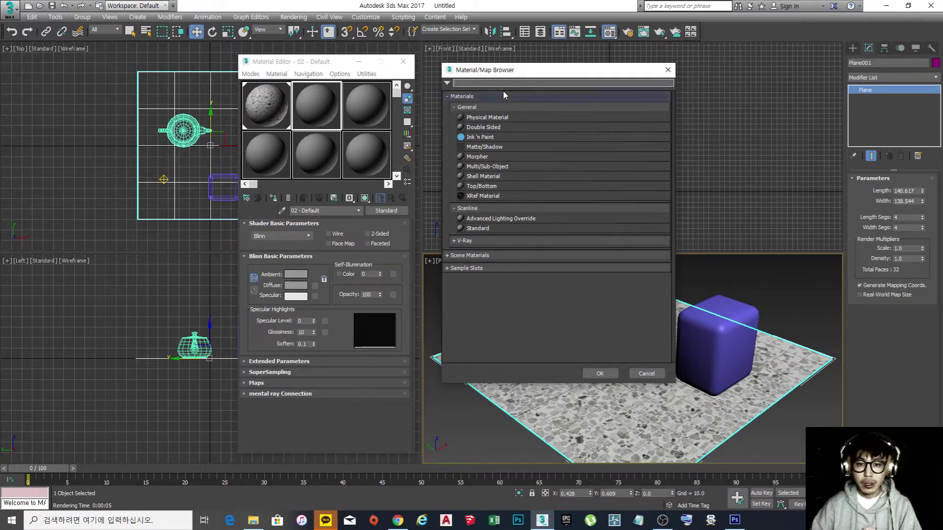
Step: Change the 02 - Default material's type to VRayMtl from the V-Ray materials
{"action": "left_click", "coordinate": [448, 98]}
{"action": "left_click", "coordinate": [448, 97]}
{"action": "left_click", "coordinate": [448, 98]}
{"action": "left_click", "coordinate": [448, 97]}
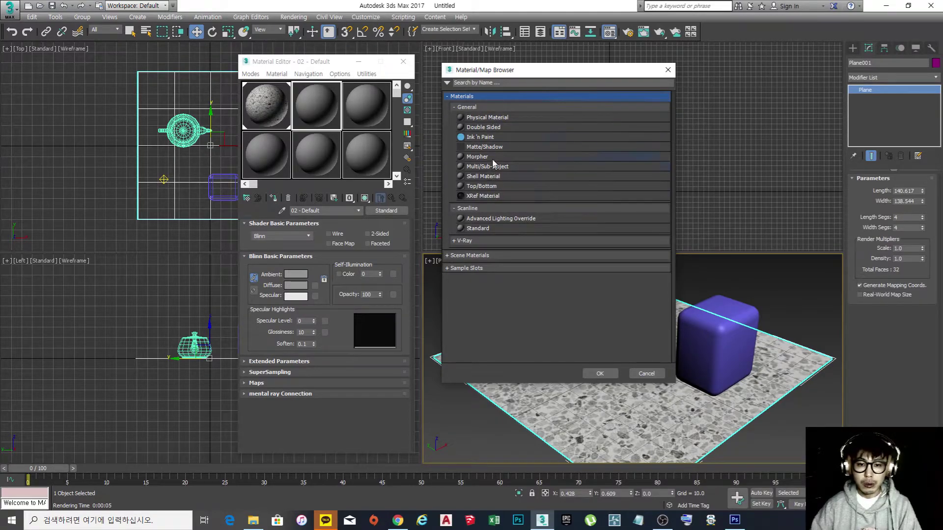
{"action": "left_click", "coordinate": [455, 242]}
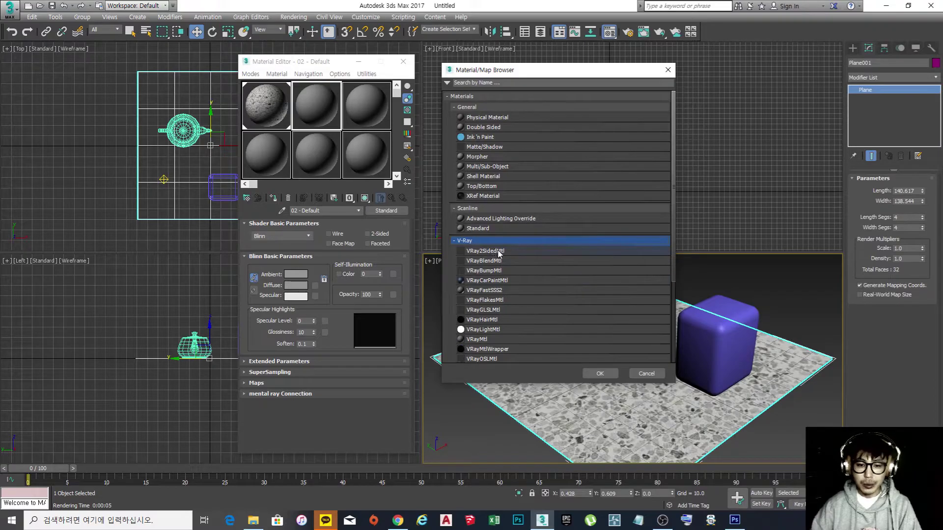
{"action": "scroll", "coordinate": [498, 253], "scroll_direction": "down", "scroll_amount": 1}
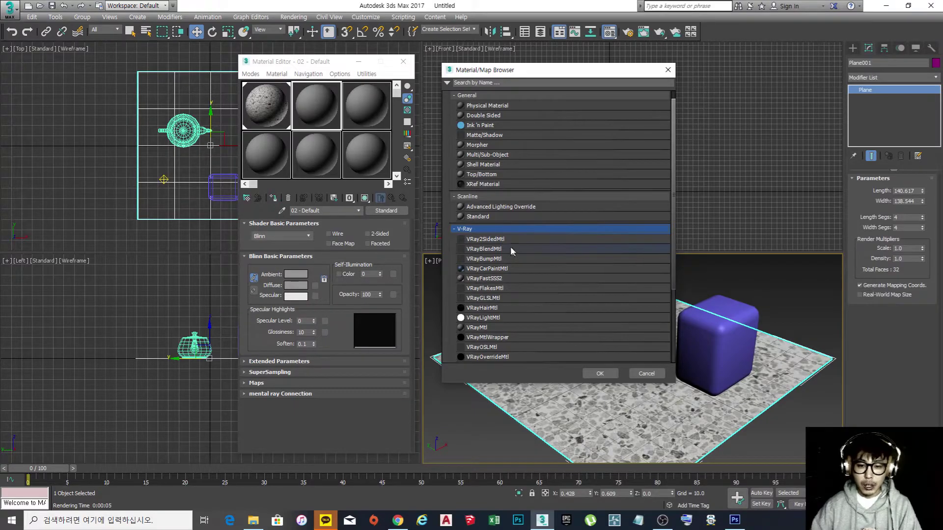
{"action": "scroll", "coordinate": [488, 227], "scroll_direction": "down", "scroll_amount": 1}
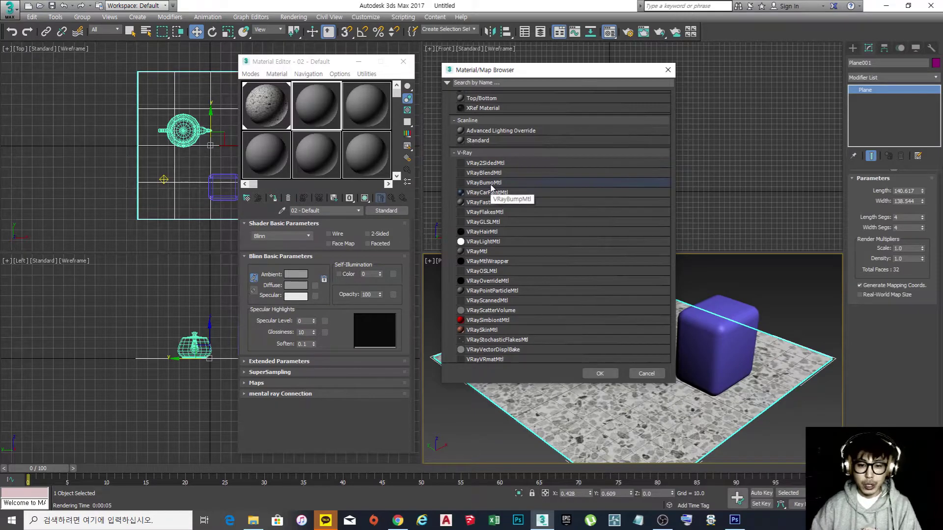
{"action": "left_click", "coordinate": [481, 253]}
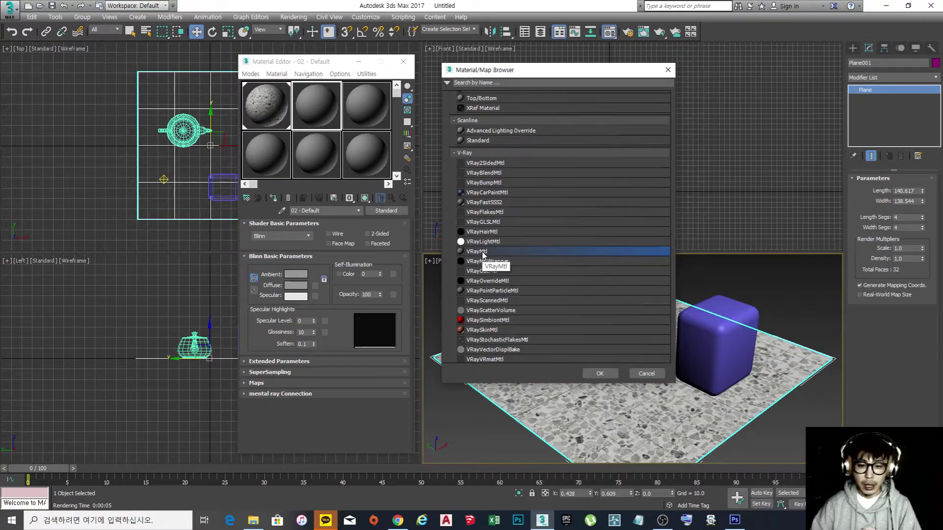
{"action": "double_click", "coordinate": [483, 253]}
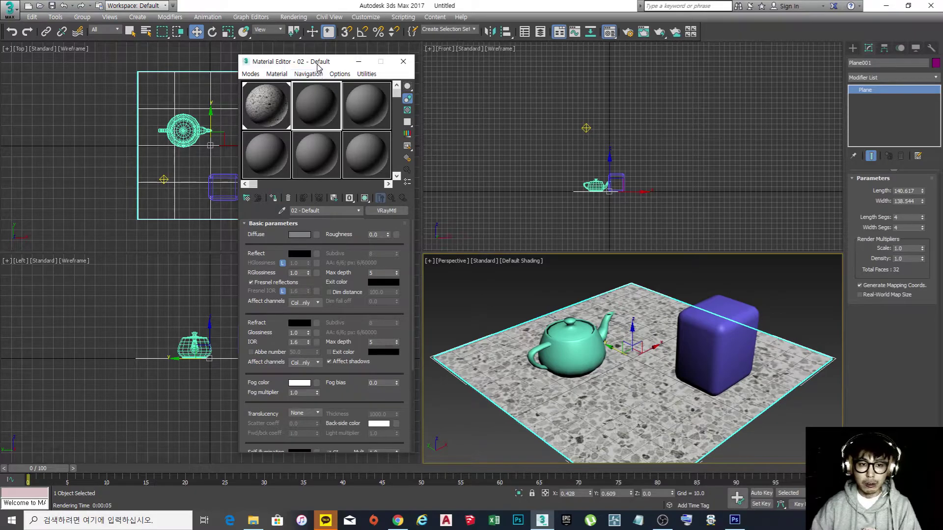
Step: Compare the parameters of the Standard 01 - Default material with those of the VRayMtl 02 - Default material
{"action": "left_click_drag", "start_coordinate": [319, 62], "coordinate": [335, 56]}
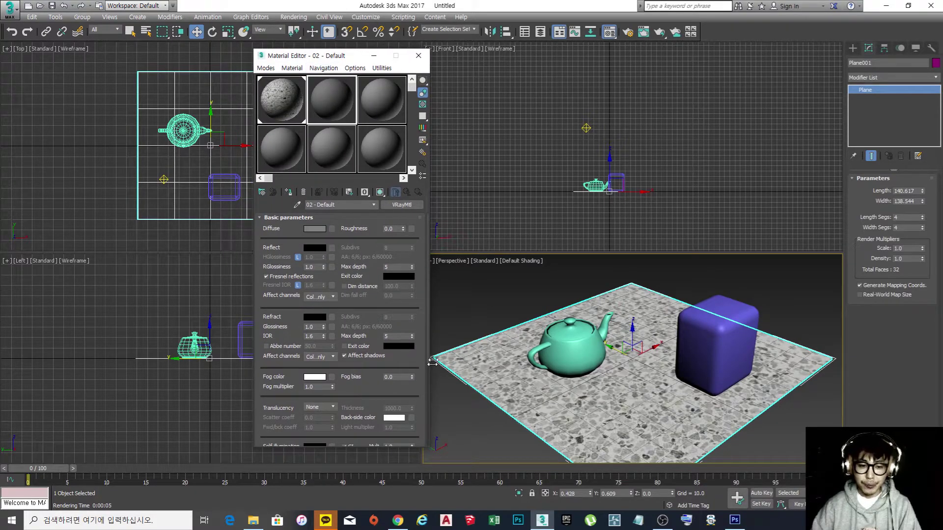
{"action": "left_click", "coordinate": [285, 97]}
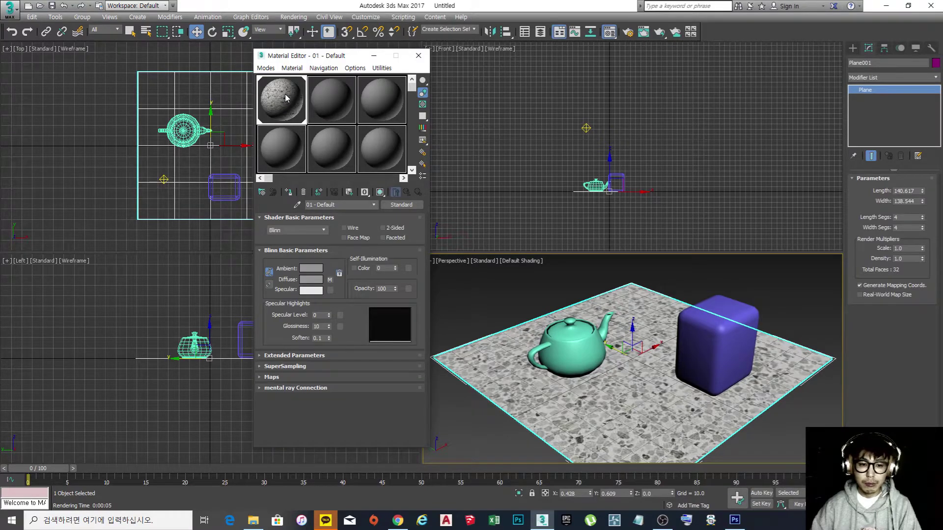
{"action": "left_click", "coordinate": [326, 101]}
{"action": "left_click", "coordinate": [288, 100]}
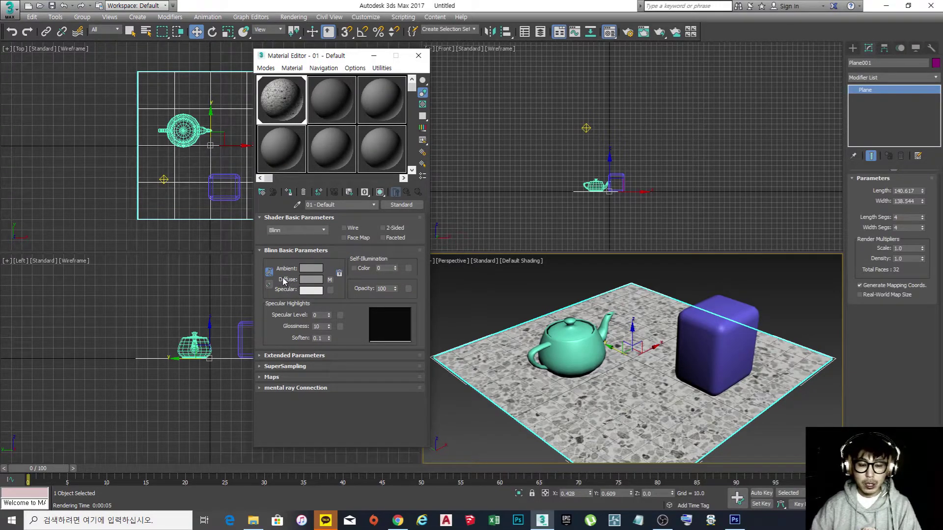
{"action": "left_click", "coordinate": [334, 109]}
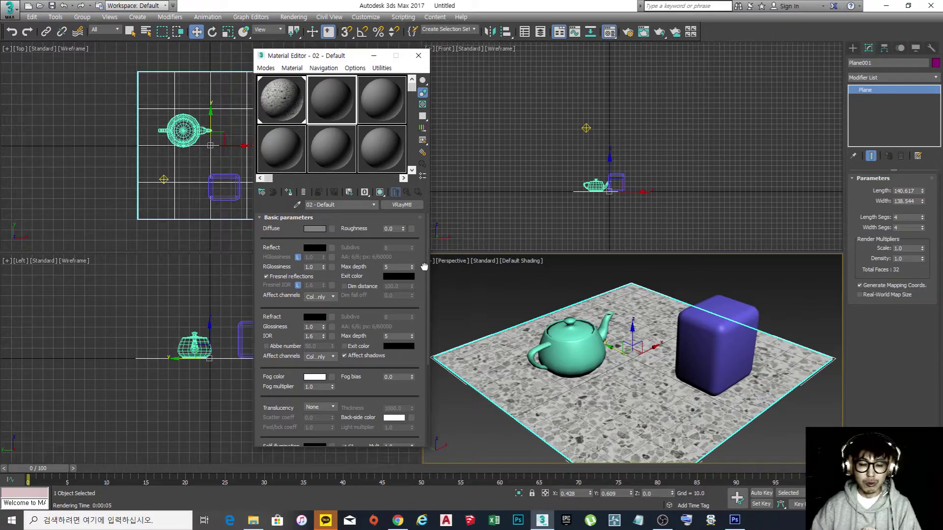
{"action": "left_click", "coordinate": [283, 101]}
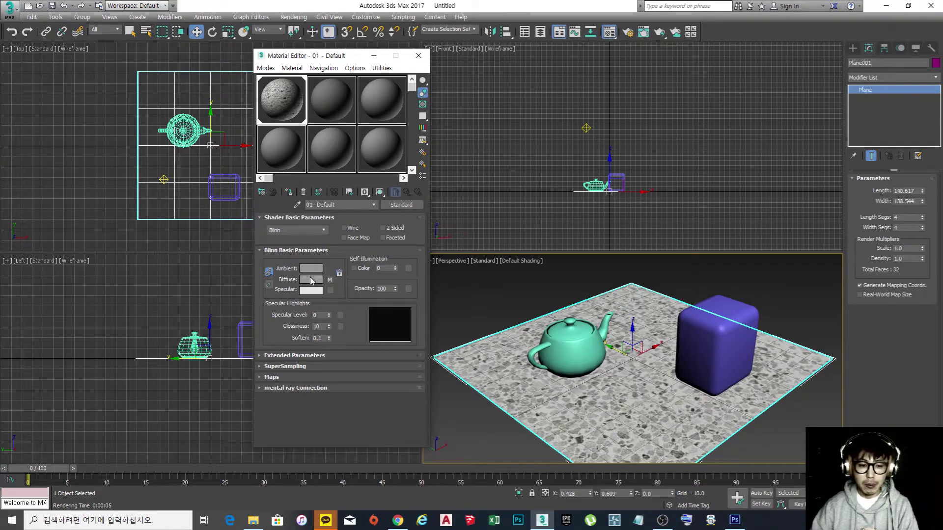
{"action": "left_click", "coordinate": [329, 102]}
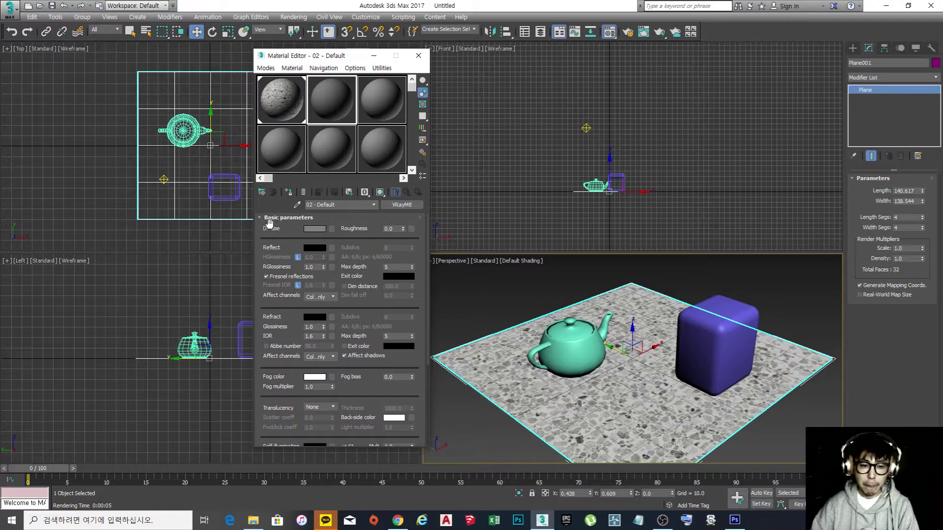
Step: Assign the 02 - Default VRayMtl to the chamfered box and show it shaded in the viewport
{"action": "left_click", "coordinate": [726, 351]}
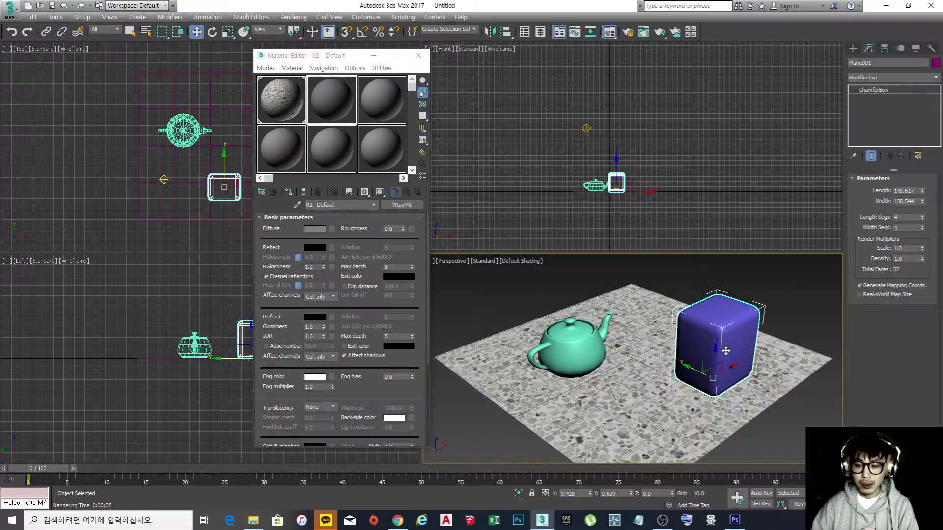
{"action": "left_click", "coordinate": [289, 193]}
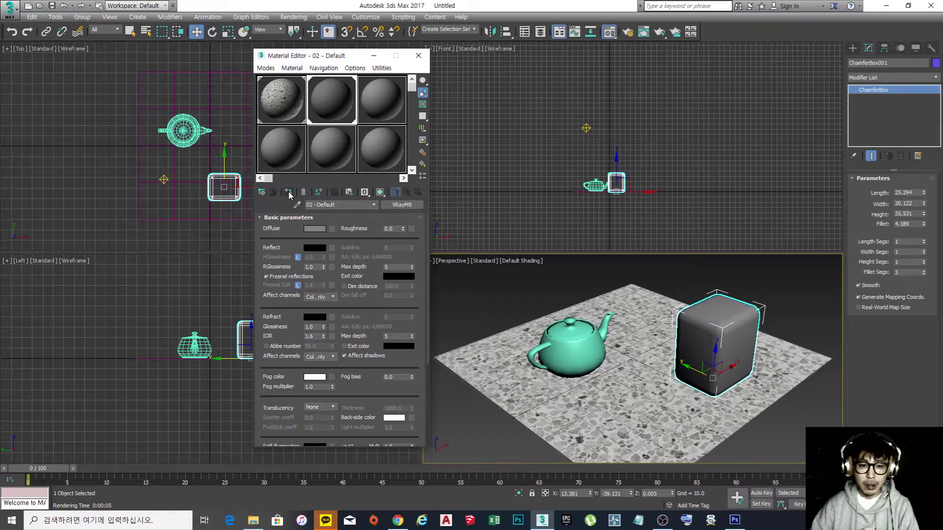
{"action": "left_click", "coordinate": [380, 192]}
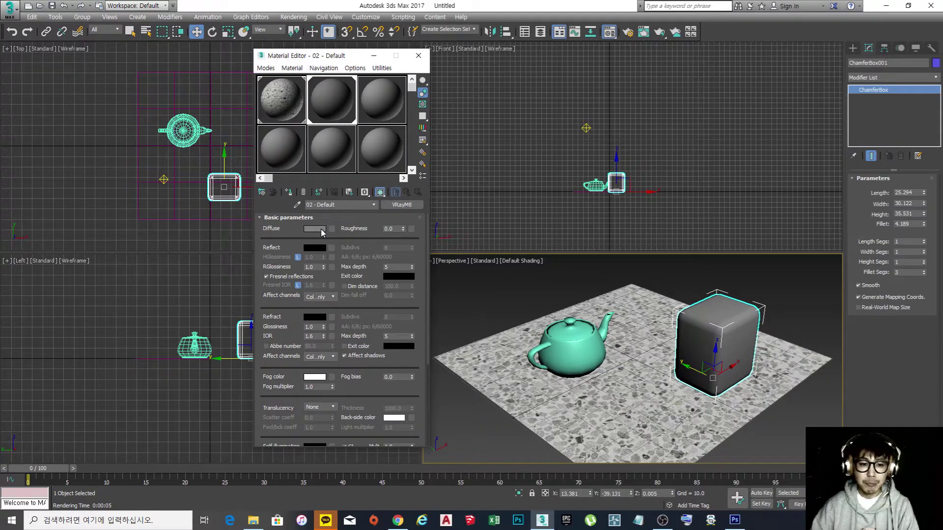
Step: Set the box material's diffuse colour to blue with RGB 0, 132, 193
{"action": "left_click", "coordinate": [322, 230]}
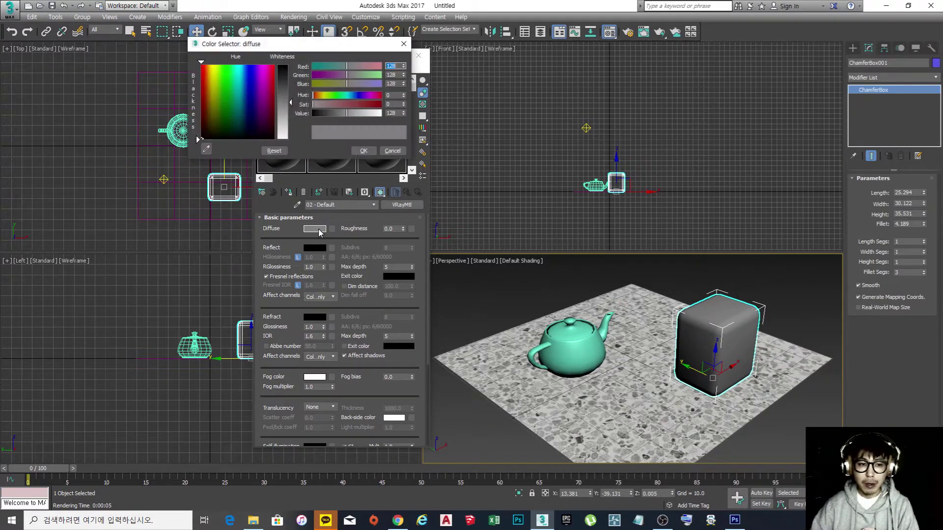
{"action": "left_click", "coordinate": [241, 84]}
{"action": "left_click_drag", "start_coordinate": [290, 104], "coordinate": [290, 65]}
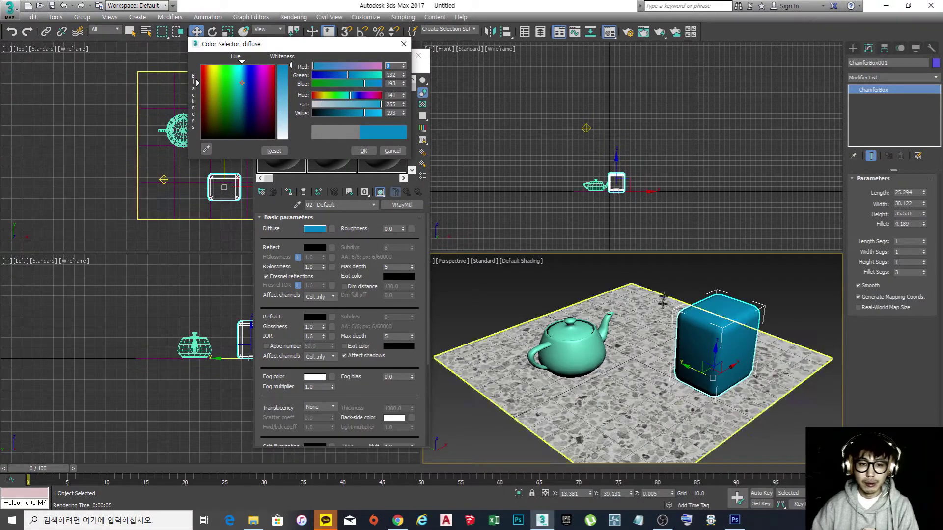
{"action": "left_click", "coordinate": [363, 150]}
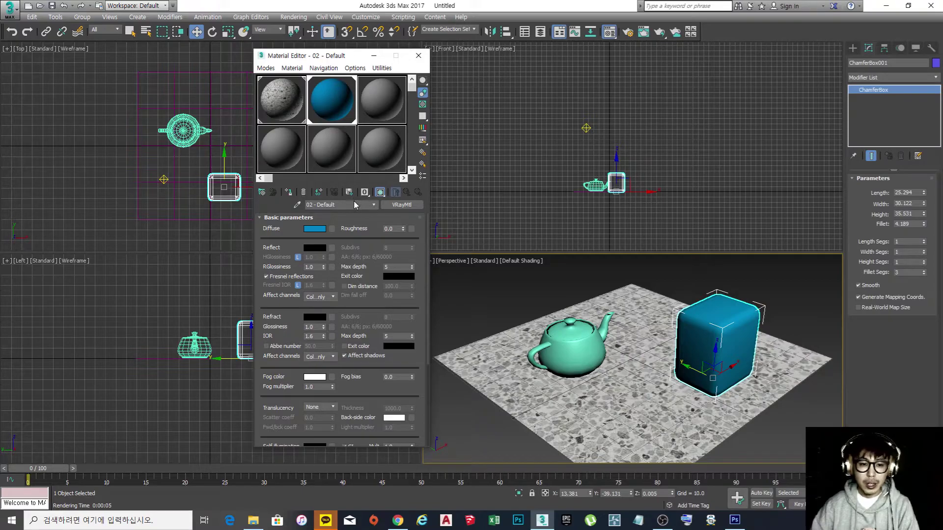
Step: Load the dark blue image 91nXBZoRK2L__SY450_.jpg as the box material's diffuse bitmap
{"action": "left_click", "coordinate": [332, 229]}
{"action": "left_click_drag", "start_coordinate": [673, 206], "coordinate": [670, 151]}
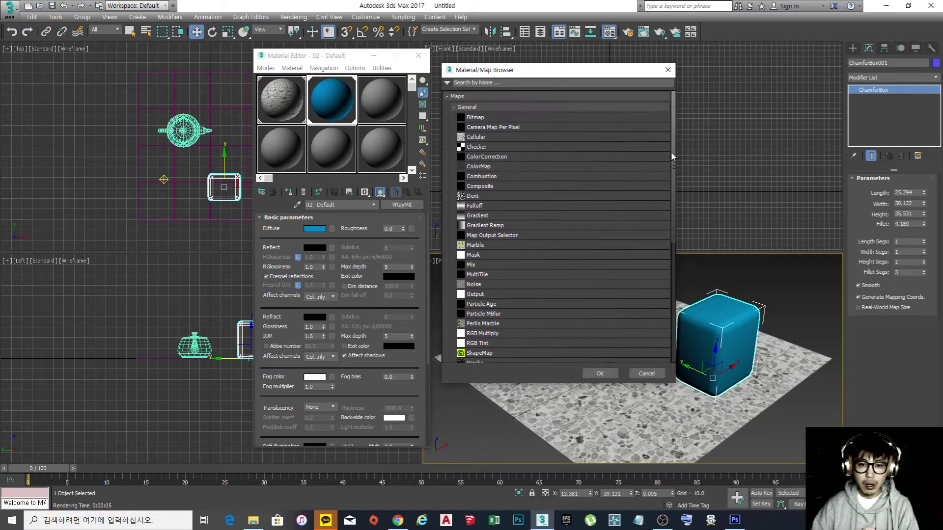
{"action": "double_click", "coordinate": [476, 118]}
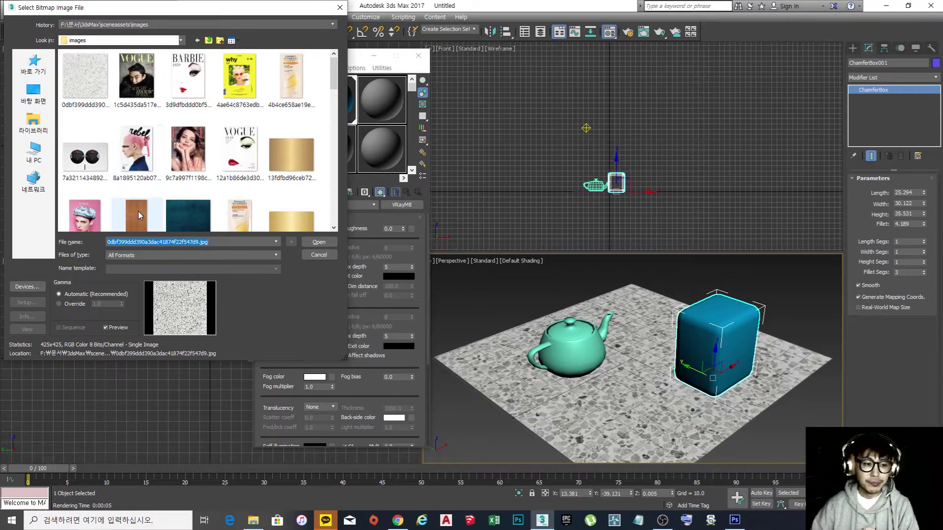
{"action": "left_click", "coordinate": [137, 211]}
{"action": "left_click", "coordinate": [186, 185]}
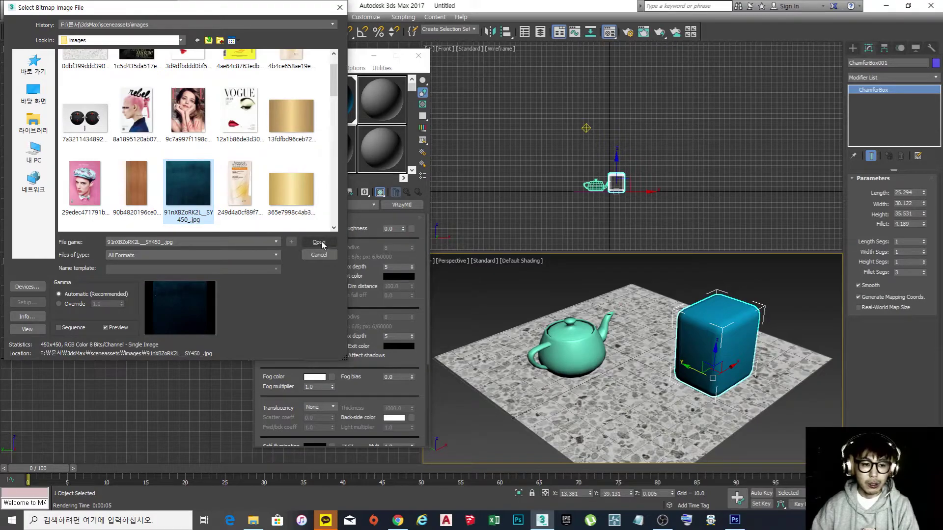
{"action": "double_click", "coordinate": [196, 194]}
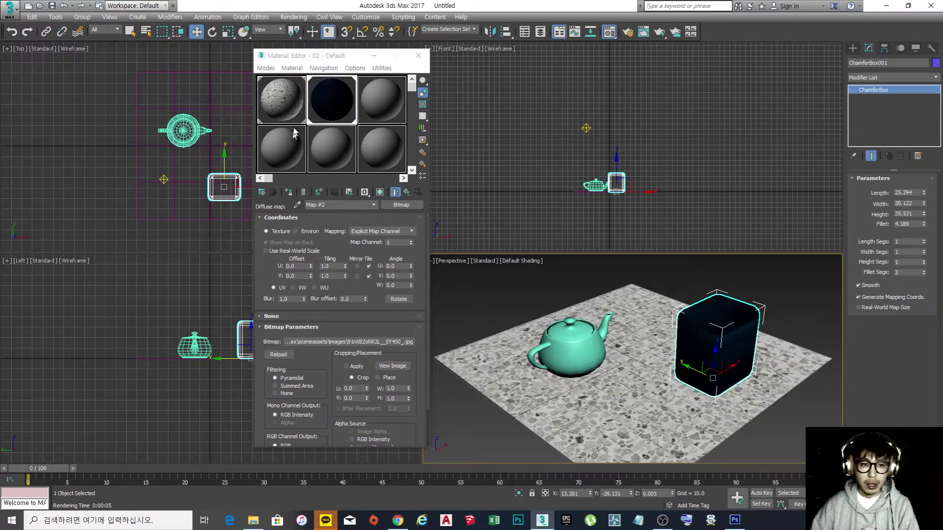
Step: Compare the ground plane's terrazzo Standard material with the box's bitmap-textured VRayMtl
{"action": "left_click", "coordinate": [281, 104]}
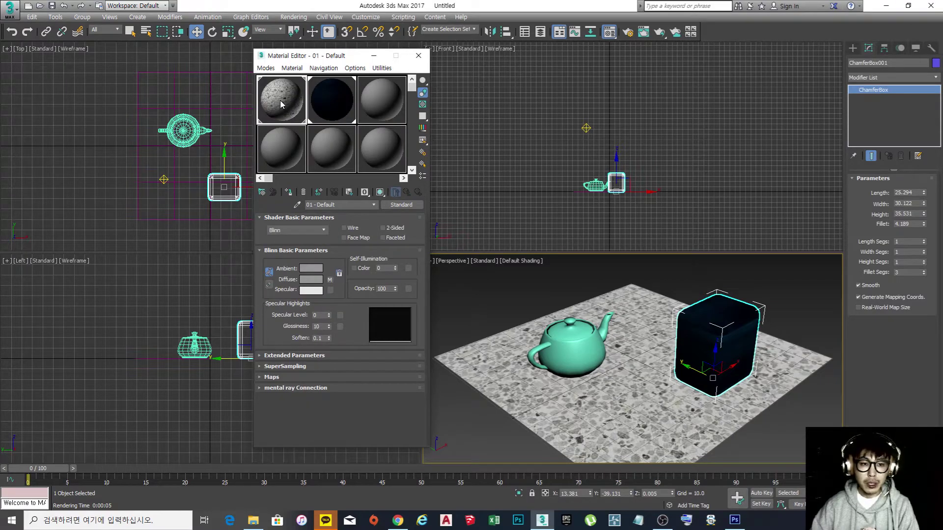
{"action": "left_click", "coordinate": [330, 101]}
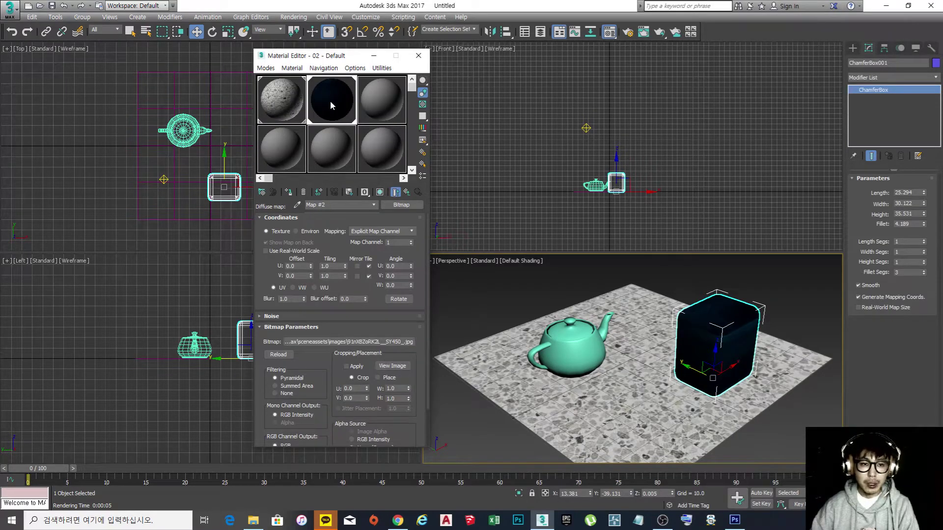
{"action": "left_click", "coordinate": [280, 102]}
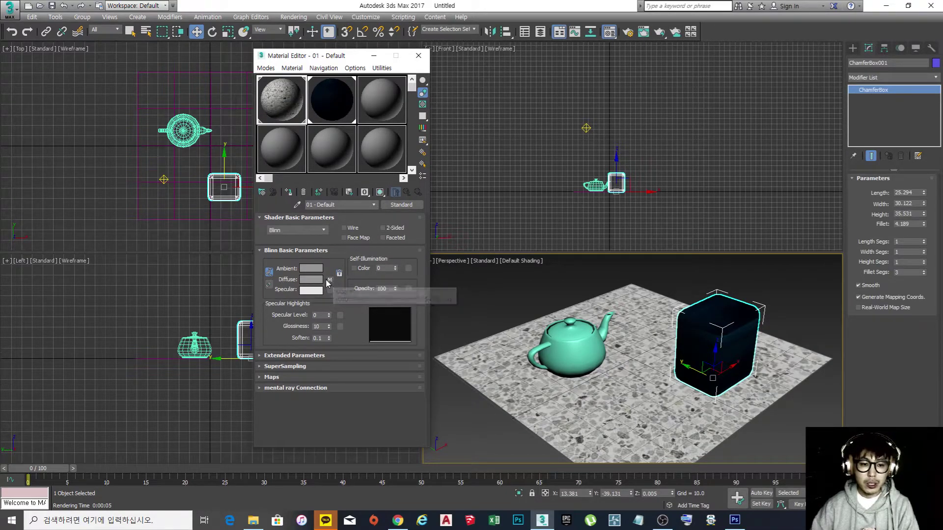
{"action": "left_click", "coordinate": [329, 106]}
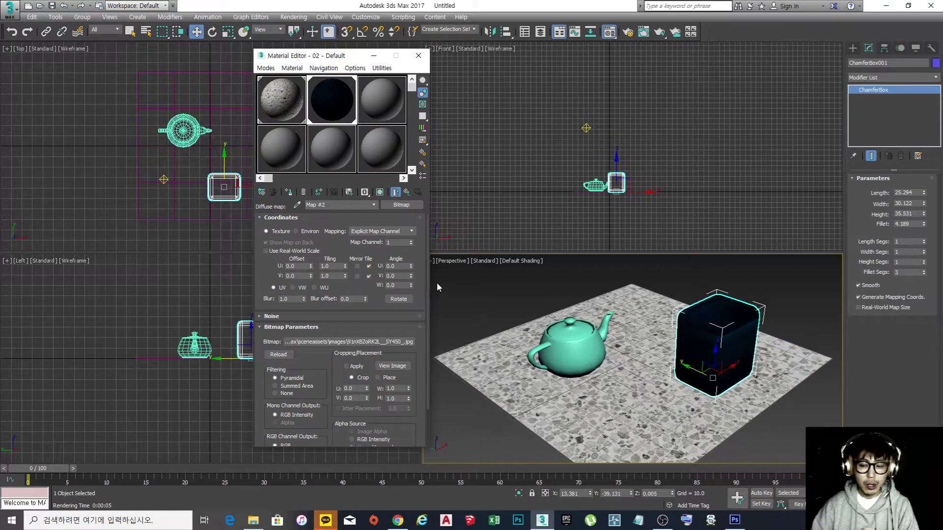
{"action": "left_click", "coordinate": [281, 106]}
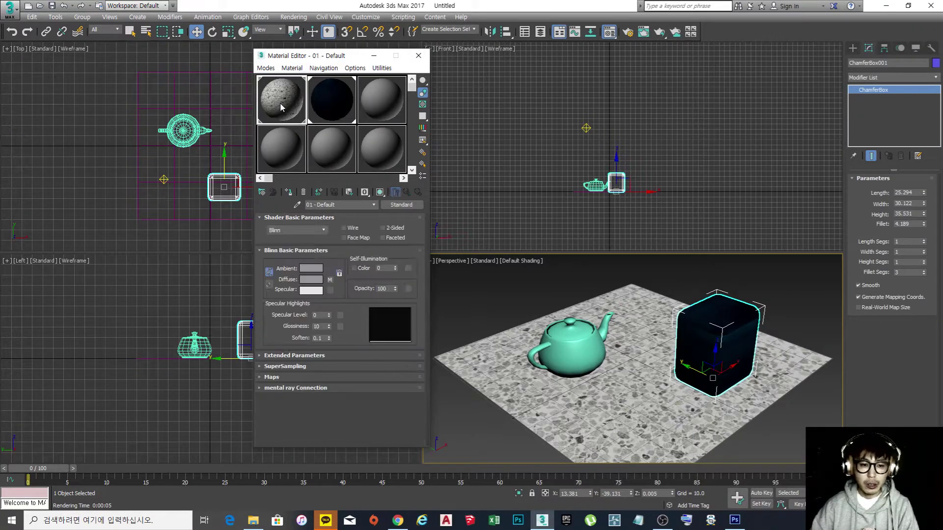
{"action": "left_click", "coordinate": [325, 98]}
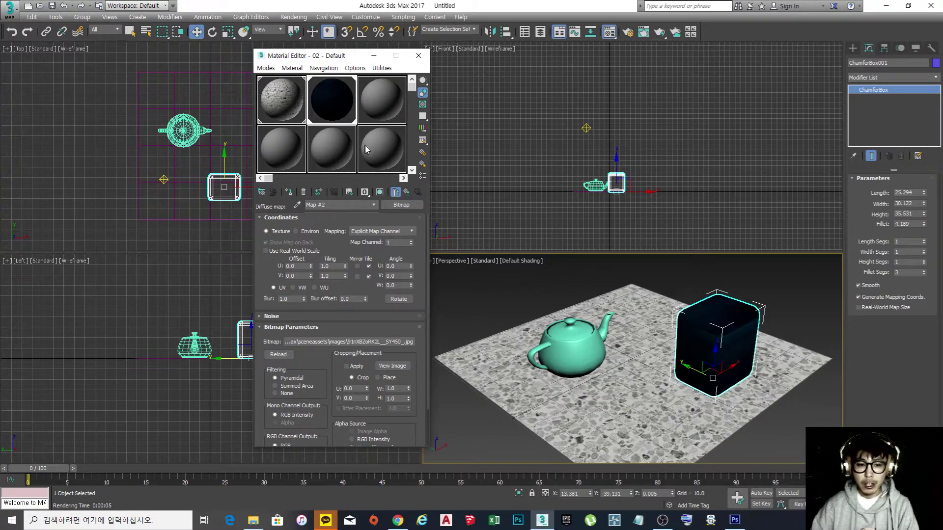
Step: Review the box material's diffuse bitmap settings and return to its VRayMtl basic parameters
{"action": "left_click", "coordinate": [407, 192]}
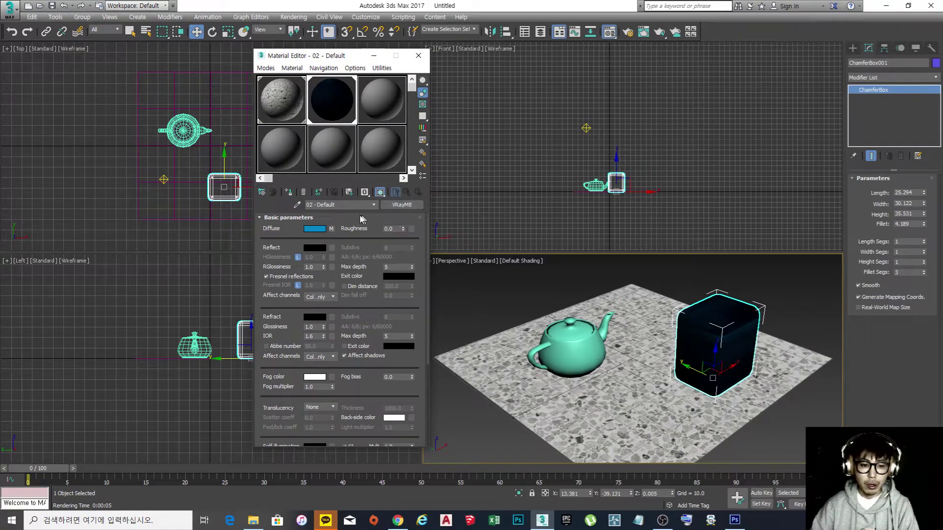
{"action": "left_click", "coordinate": [331, 229]}
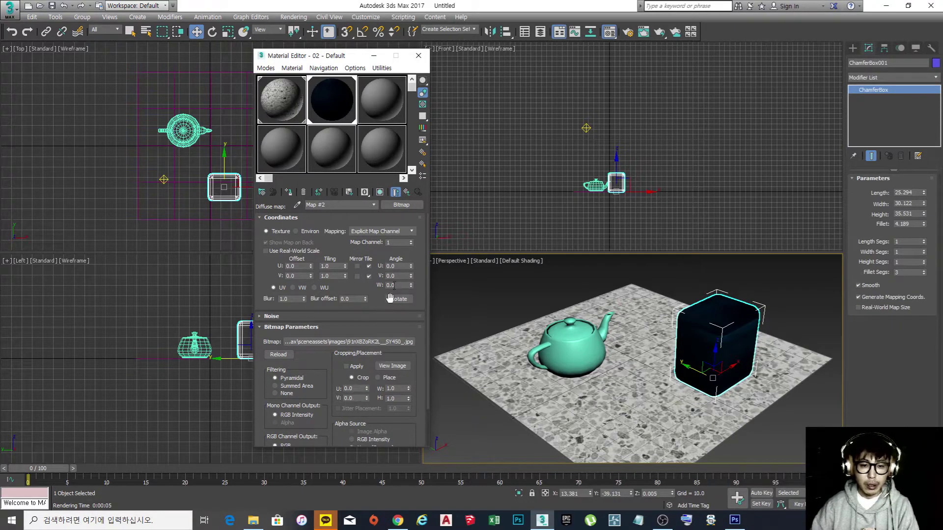
{"action": "left_click", "coordinate": [407, 192]}
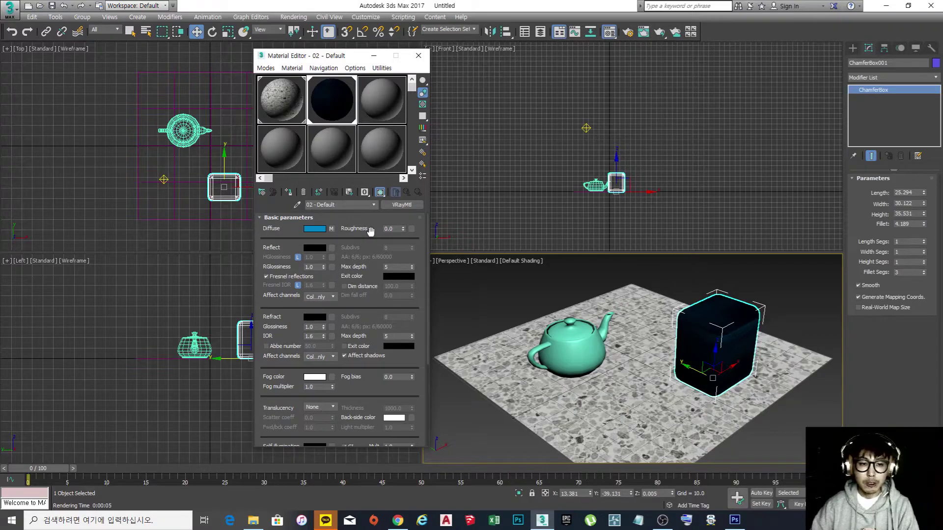
Step: Compare the parameters of the ground plane's Standard material with those of the box's VRayMtl material
{"action": "left_click", "coordinate": [282, 99]}
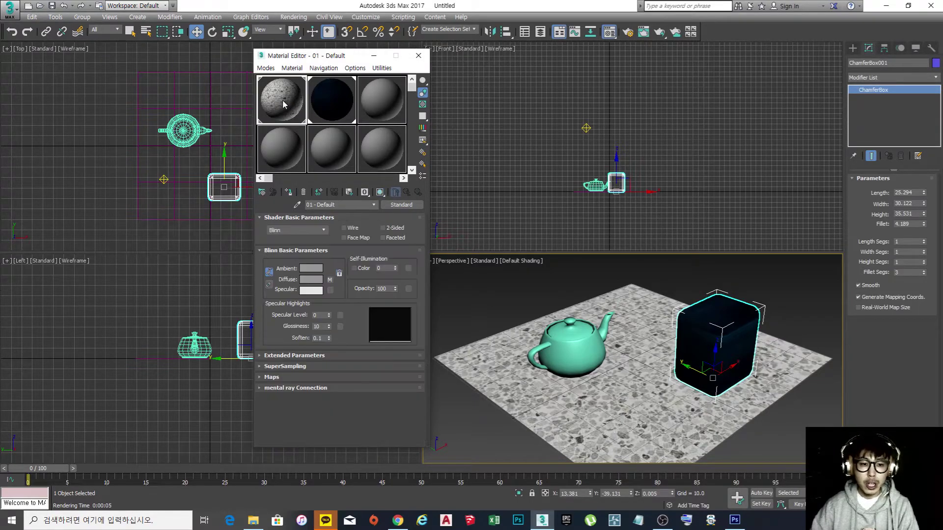
{"action": "left_click", "coordinate": [326, 101]}
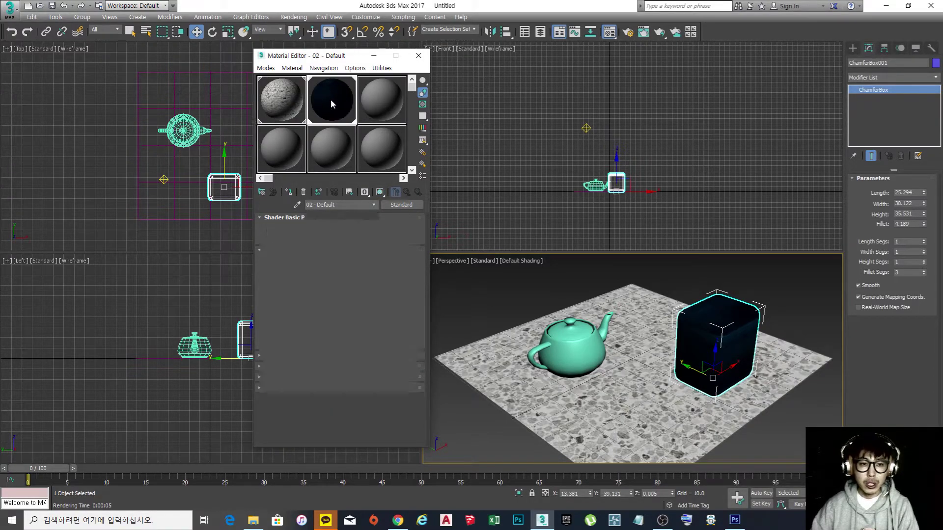
{"action": "left_click", "coordinate": [281, 106]}
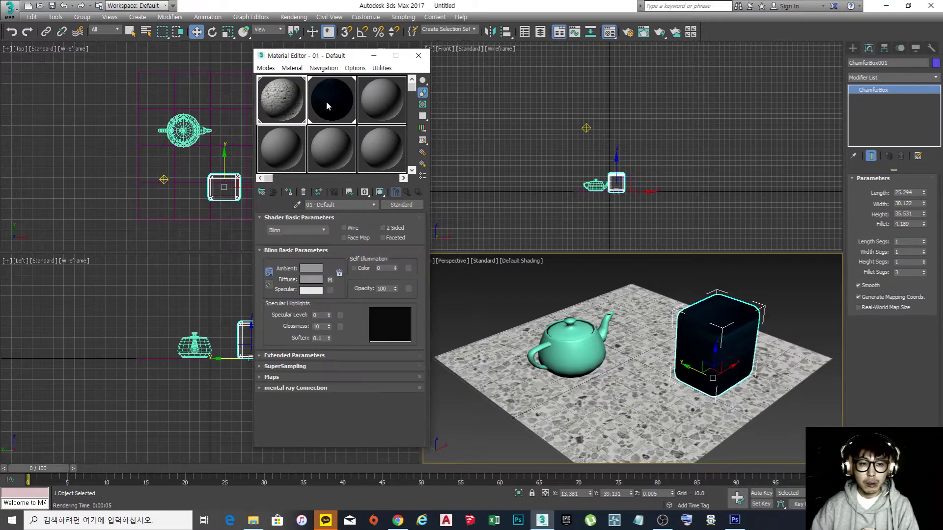
{"action": "left_click", "coordinate": [328, 103]}
{"action": "left_click", "coordinate": [279, 101]}
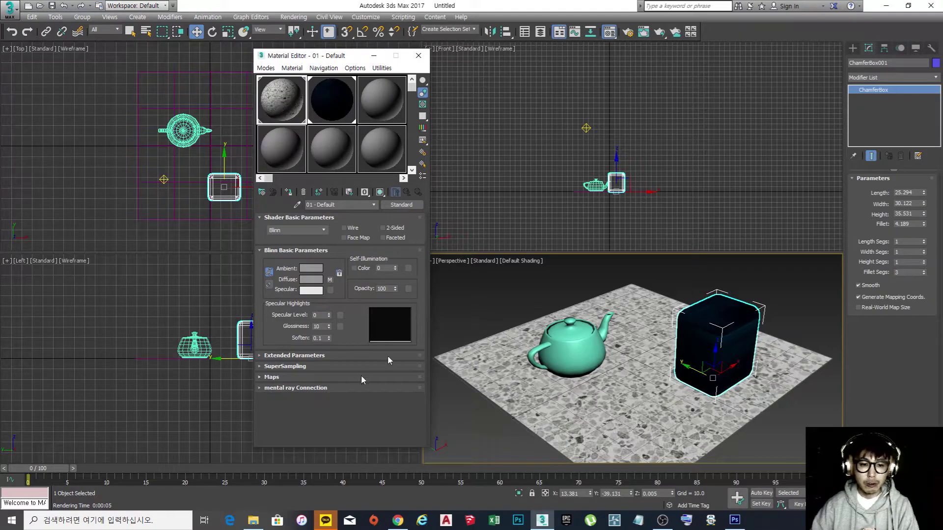
{"action": "left_click", "coordinate": [325, 94]}
{"action": "left_click", "coordinate": [287, 100]}
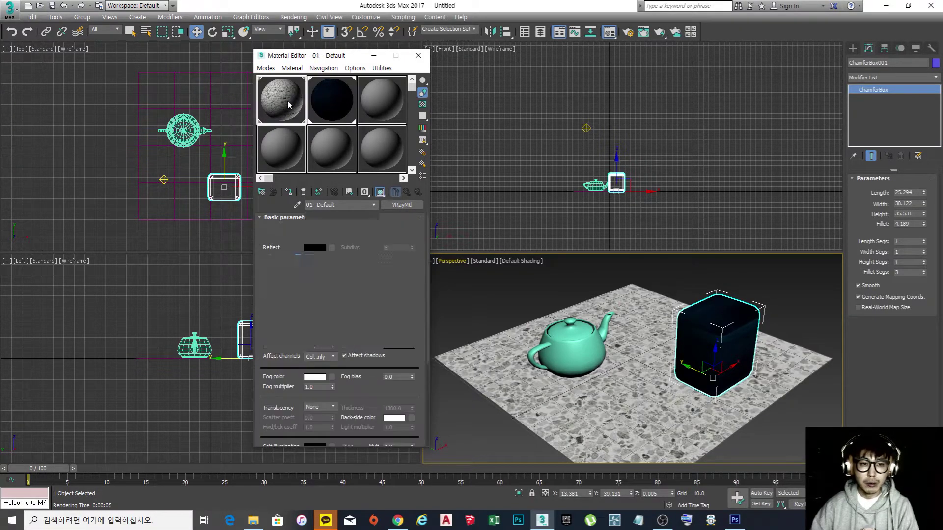
{"action": "left_click", "coordinate": [326, 98]}
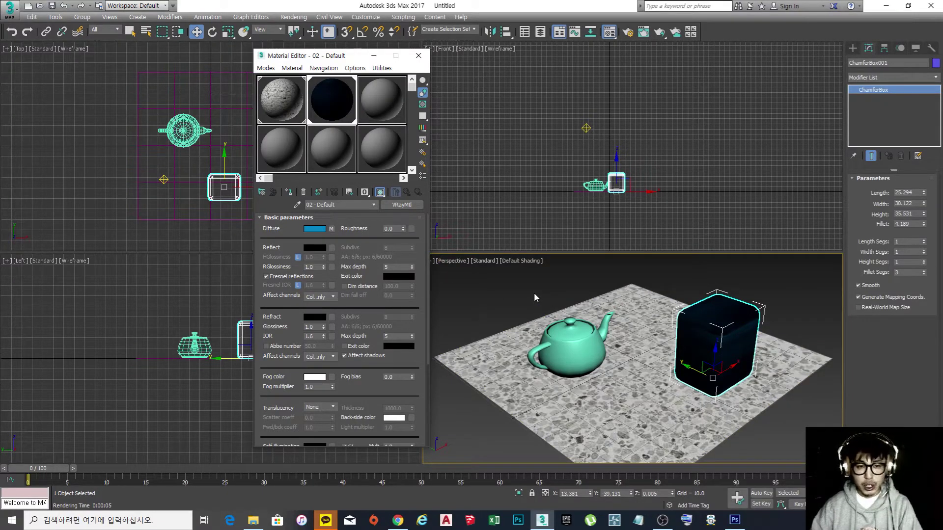
Step: Test-render the Perspective view, inspect the box's texture up close, and close the render with nothing selected
{"action": "key", "text": "shift+q"}
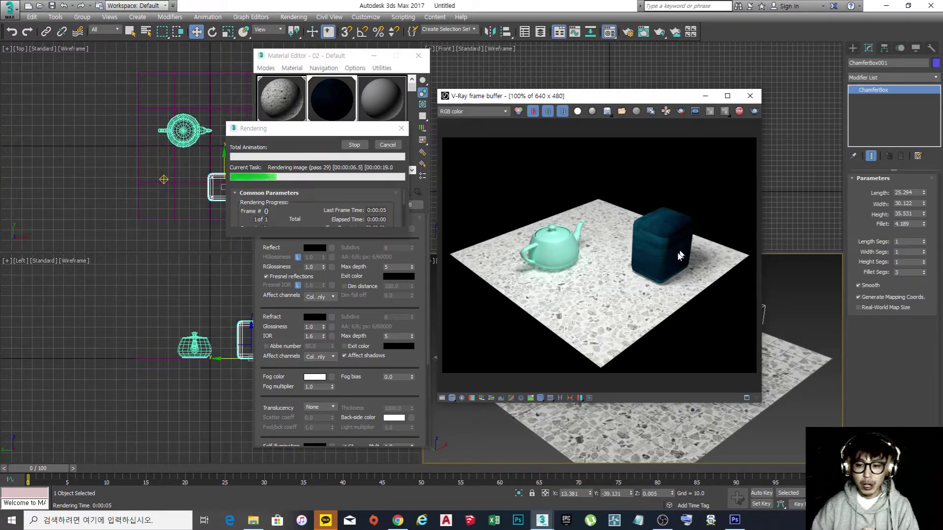
{"action": "scroll", "coordinate": [683, 236], "scroll_direction": "up", "scroll_amount": 1}
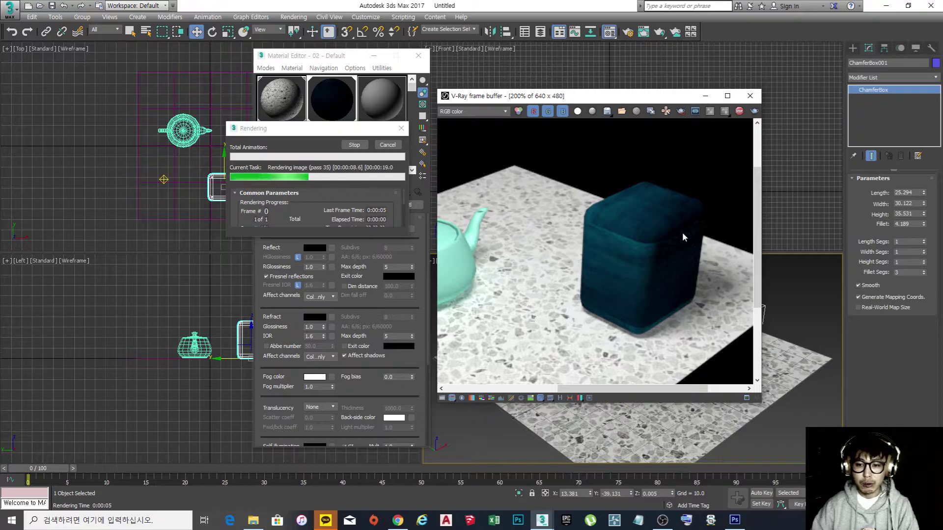
{"action": "scroll", "coordinate": [683, 236], "scroll_direction": "down", "scroll_amount": 1}
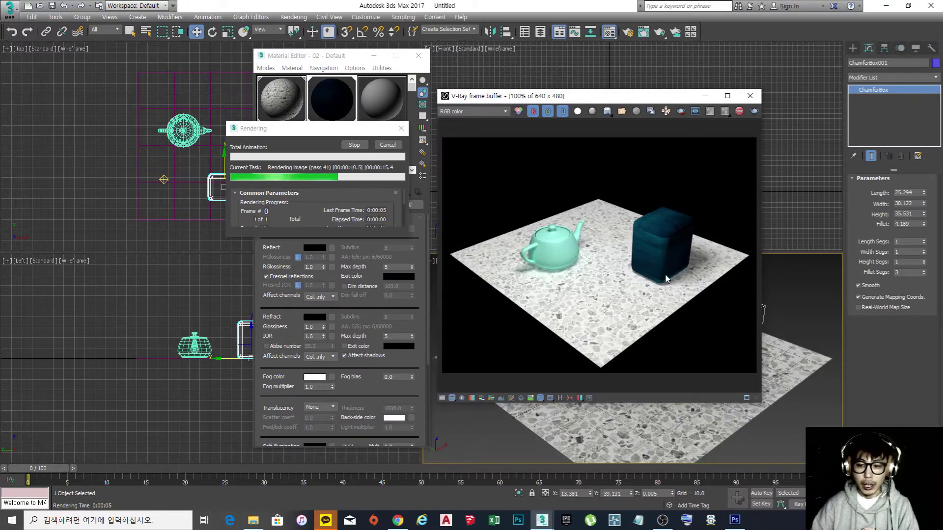
{"action": "left_click", "coordinate": [393, 145]}
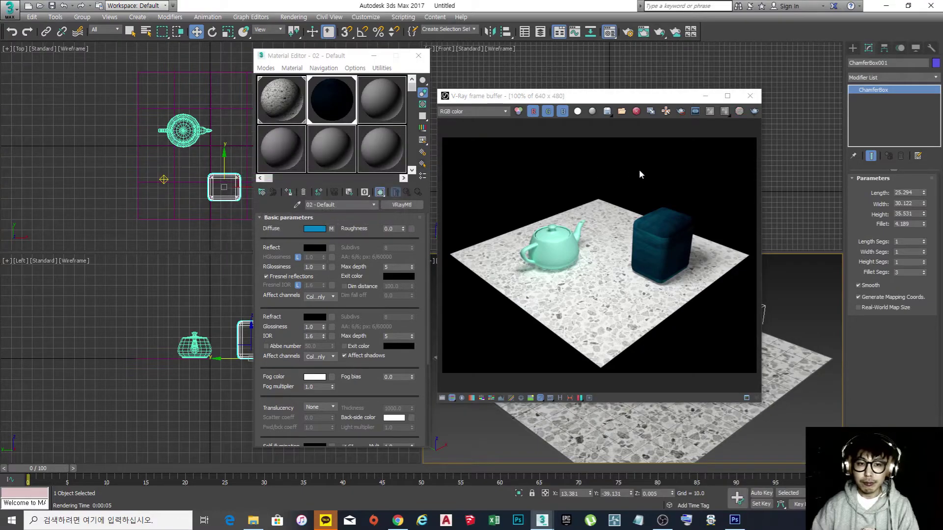
{"action": "left_click", "coordinate": [750, 96]}
{"action": "left_click", "coordinate": [523, 205]}
{"action": "left_click", "coordinate": [464, 299]}
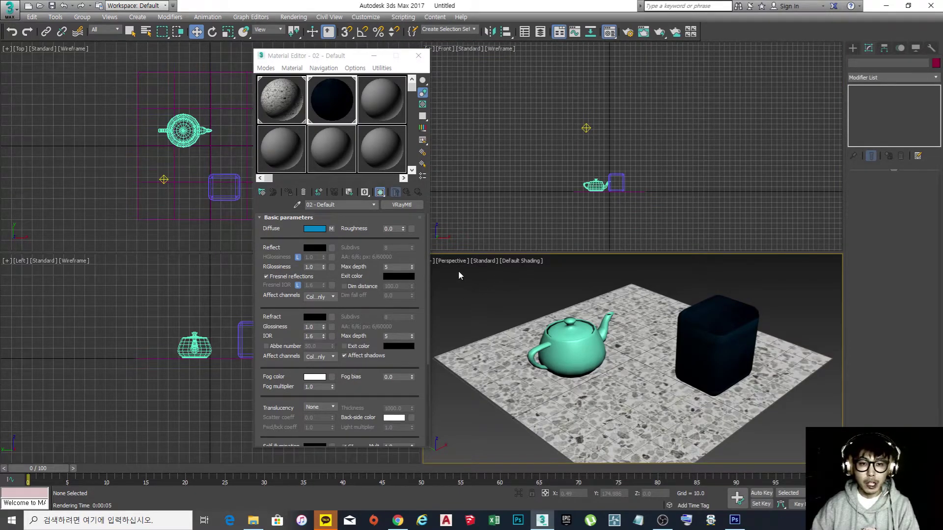
Step: Compare the unused third Standard material with the box's VRayMtl and close the Material Editor
{"action": "left_click", "coordinate": [381, 96]}
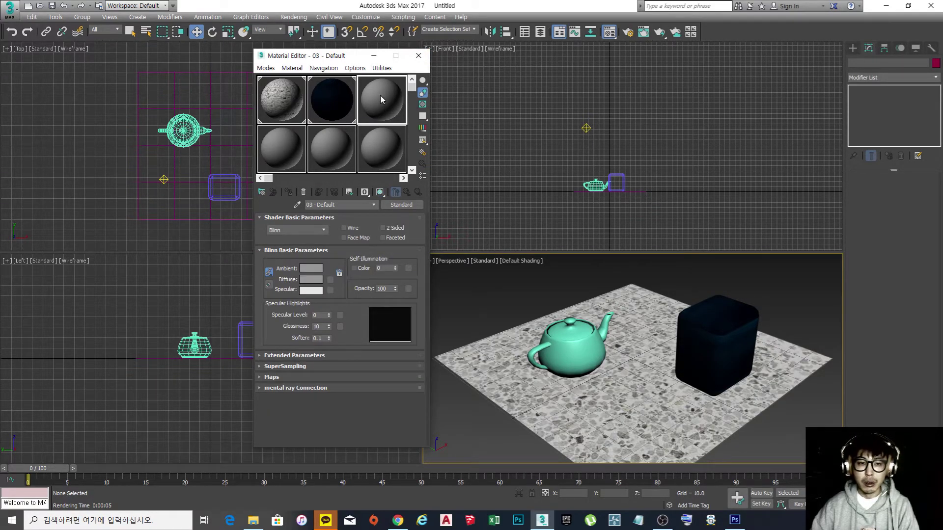
{"action": "left_click", "coordinate": [331, 104]}
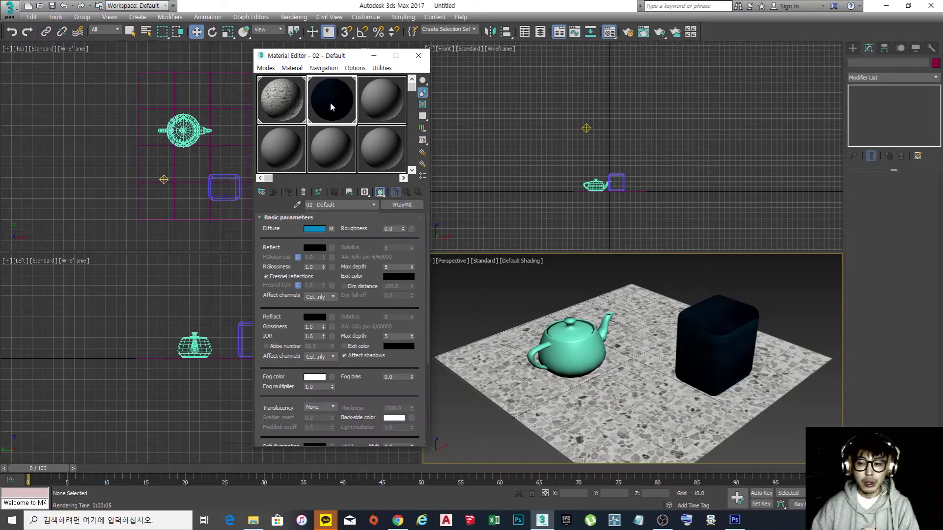
{"action": "left_click", "coordinate": [373, 101]}
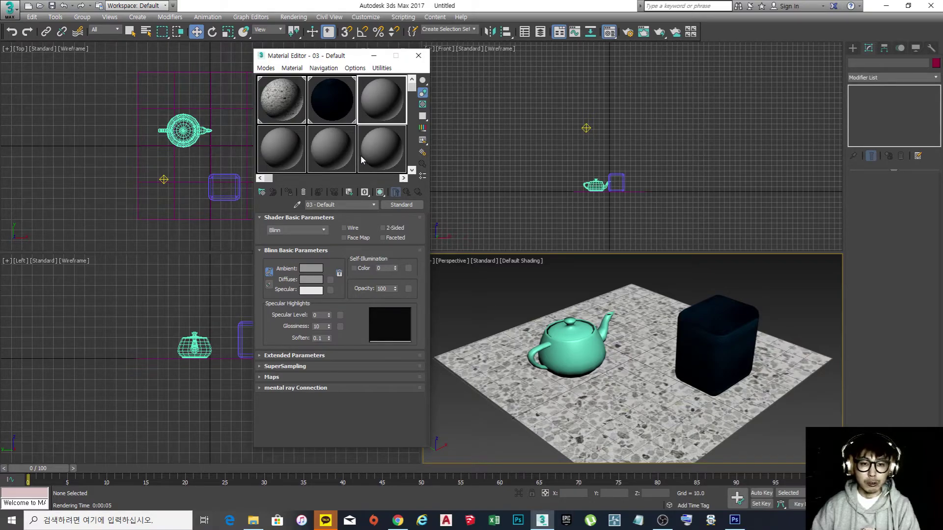
{"action": "mouse_move", "coordinate": [339, 59]}
{"action": "left_mouse_down"}
{"action": "mouse_move", "coordinate": [349, 57]}
{"action": "mouse_move", "coordinate": [317, 60]}
{"action": "mouse_move", "coordinate": [326, 61]}
{"action": "left_mouse_up"}
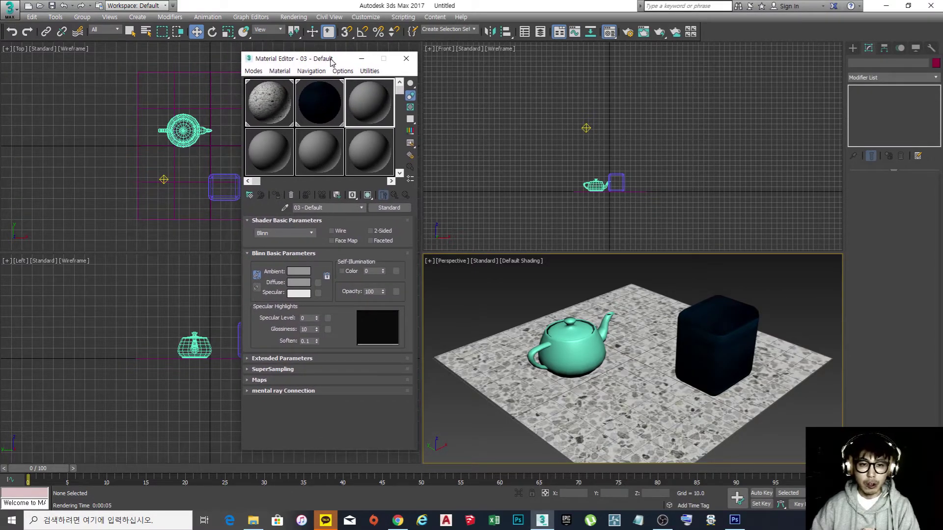
{"action": "left_click", "coordinate": [406, 59]}
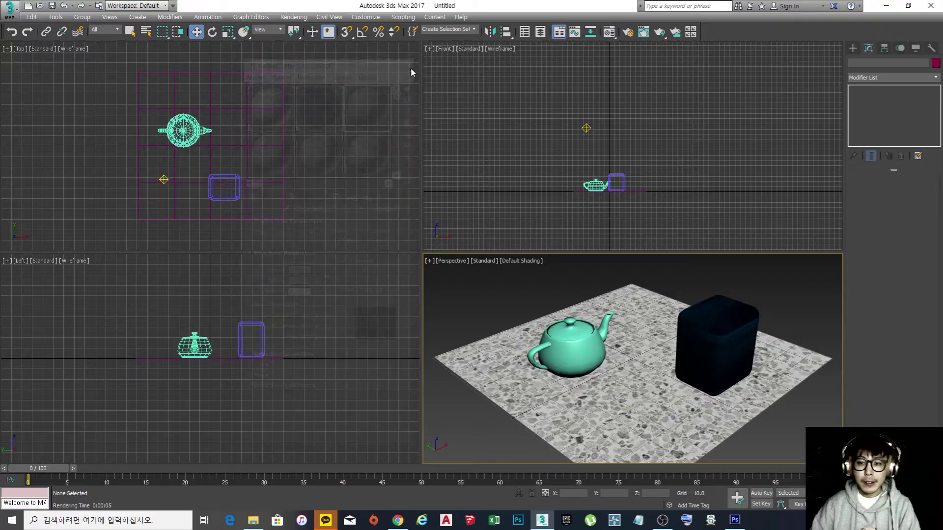
Step: Open the Render Setup dialog and extend its height to show more of the common parameters
{"action": "left_click", "coordinate": [511, 146]}
{"action": "key", "text": "F10"}
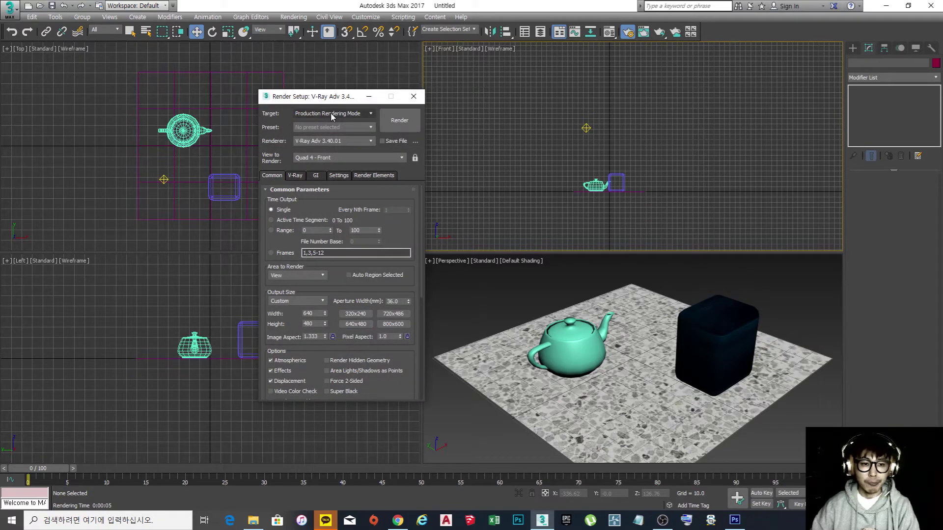
{"action": "left_click_drag", "start_coordinate": [329, 98], "coordinate": [320, 84]}
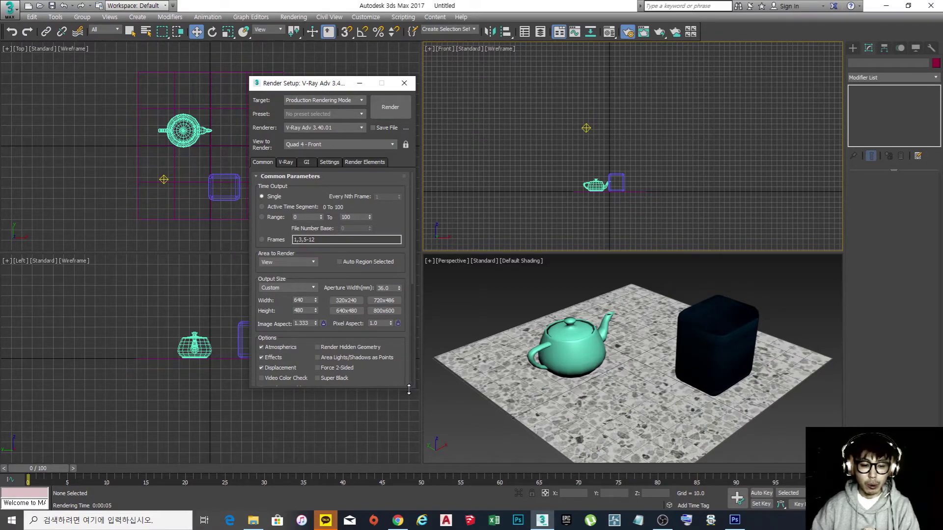
{"action": "left_click", "coordinate": [407, 416]}
{"action": "left_click_drag", "start_coordinate": [391, 390], "coordinate": [390, 465]}
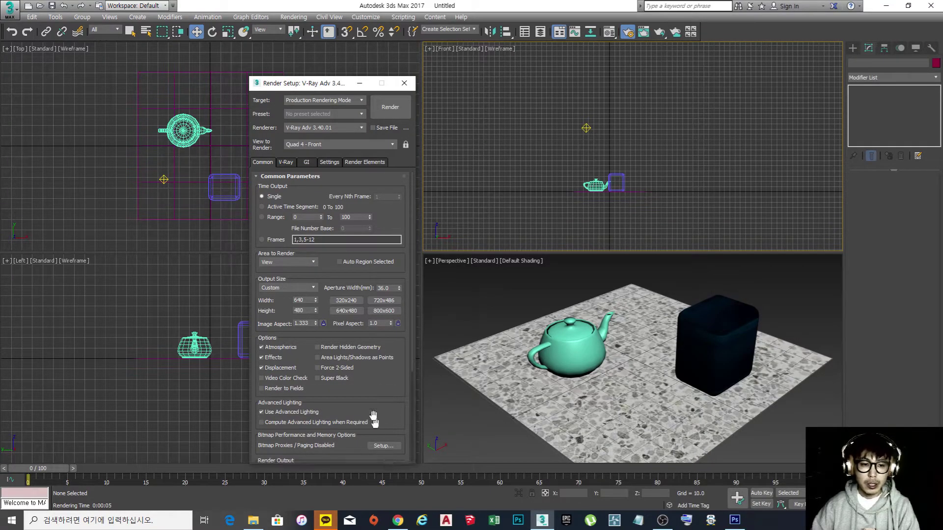
Step: Examine the common, V-Ray and GI render settings, including the image sampler and global illumination engines
{"action": "left_click", "coordinate": [308, 163]}
{"action": "left_click", "coordinate": [287, 163]}
{"action": "left_click", "coordinate": [310, 162]}
{"action": "left_click", "coordinate": [287, 163]}
{"action": "left_click", "coordinate": [307, 162]}
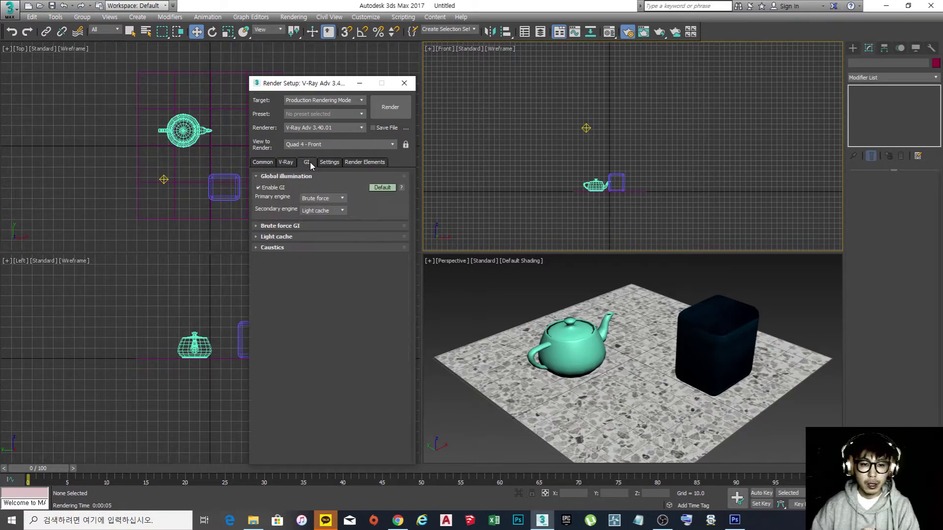
{"action": "left_click", "coordinate": [265, 162]}
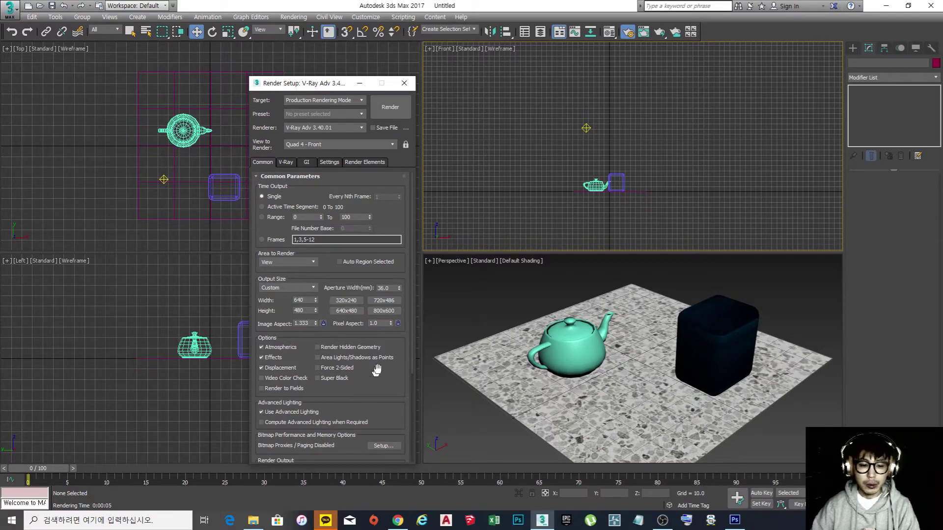
{"action": "left_click", "coordinate": [289, 164]}
{"action": "left_click", "coordinate": [307, 164]}
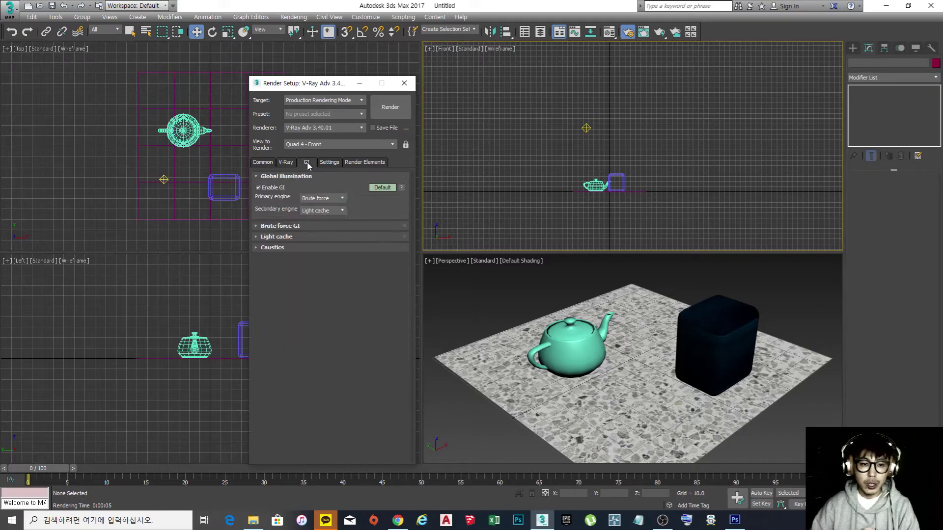
{"action": "left_click", "coordinate": [287, 164]}
{"action": "left_click", "coordinate": [306, 164]}
{"action": "left_click", "coordinate": [287, 164]}
{"action": "left_click", "coordinate": [306, 164]}
{"action": "left_click", "coordinate": [287, 164]}
{"action": "left_click", "coordinate": [306, 164]}
{"action": "left_click", "coordinate": [286, 164]}
{"action": "left_click", "coordinate": [307, 164]}
{"action": "left_click", "coordinate": [288, 164]}
{"action": "left_click", "coordinate": [307, 163]}
{"action": "left_click", "coordinate": [293, 166]}
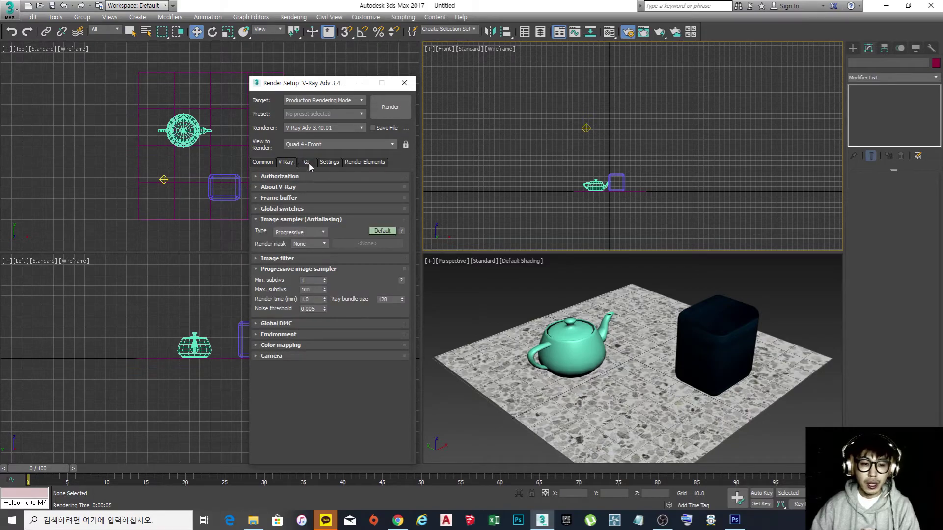
{"action": "left_click", "coordinate": [307, 162]}
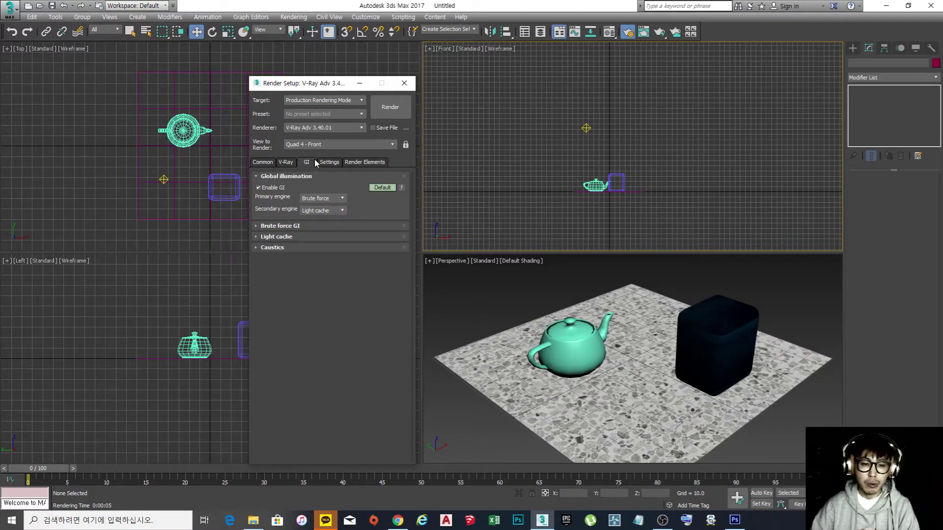
Step: Toggle global illumination on and off in the render settings and leave it disabled
{"action": "left_click_drag", "start_coordinate": [339, 75], "coordinate": [340, 44]}
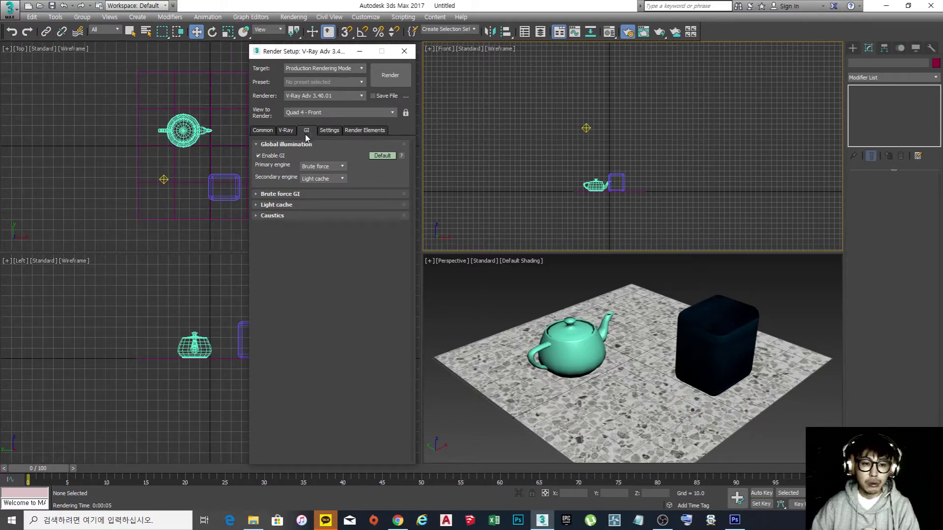
{"action": "left_click", "coordinate": [260, 157]}
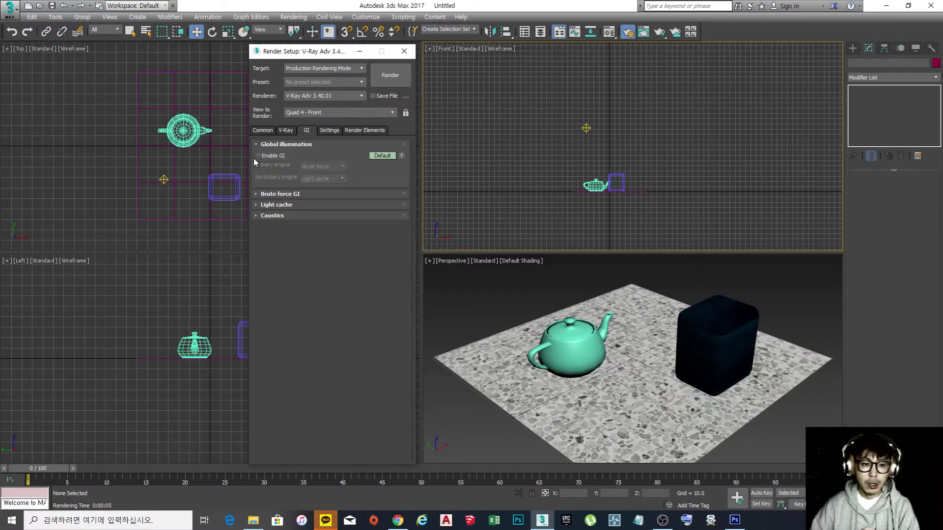
{"action": "left_click", "coordinate": [264, 156]}
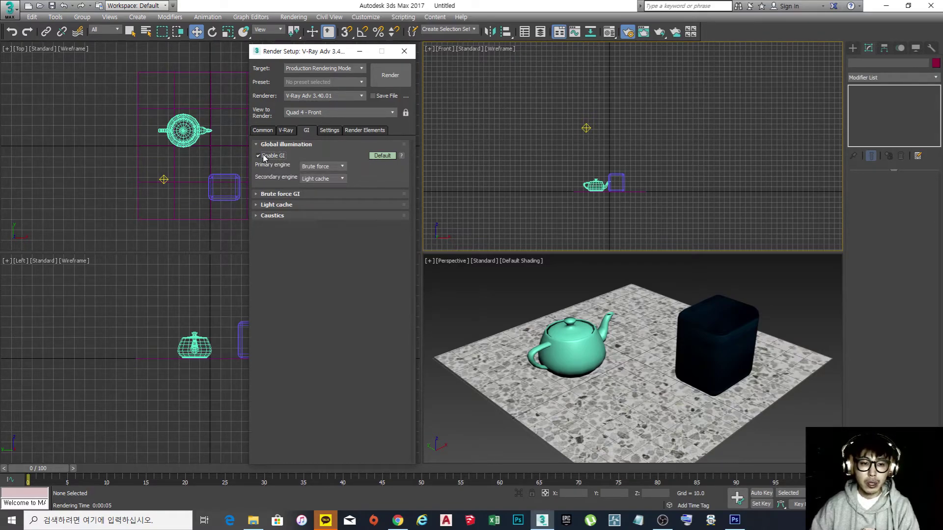
{"action": "left_click", "coordinate": [264, 157]}
{"action": "left_click", "coordinate": [264, 157]}
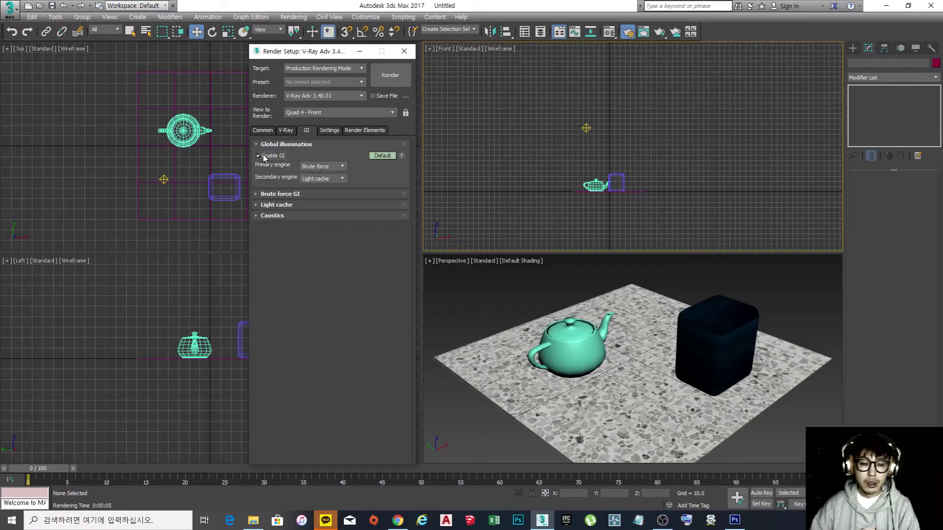
{"action": "left_click", "coordinate": [263, 157]}
{"action": "left_click", "coordinate": [264, 157]}
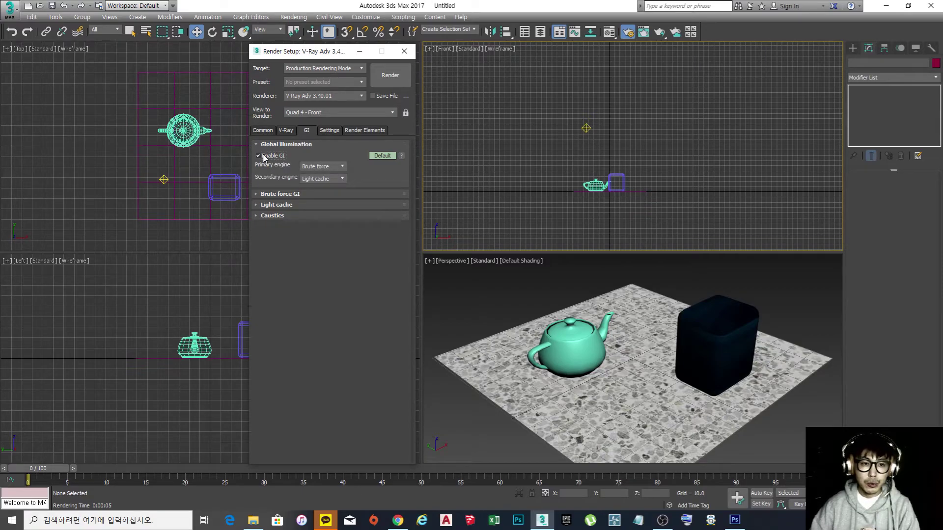
{"action": "left_click", "coordinate": [264, 157]}
{"action": "left_click", "coordinate": [264, 157]}
{"action": "left_click", "coordinate": [263, 157]}
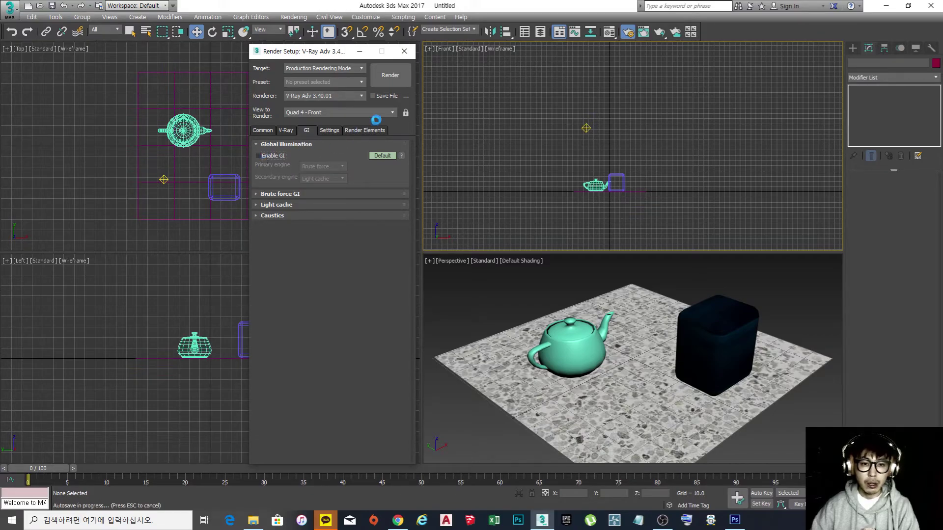
Step: Test-render the Perspective view with global illumination disabled
{"action": "left_click", "coordinate": [565, 334]}
{"action": "left_click", "coordinate": [511, 280]}
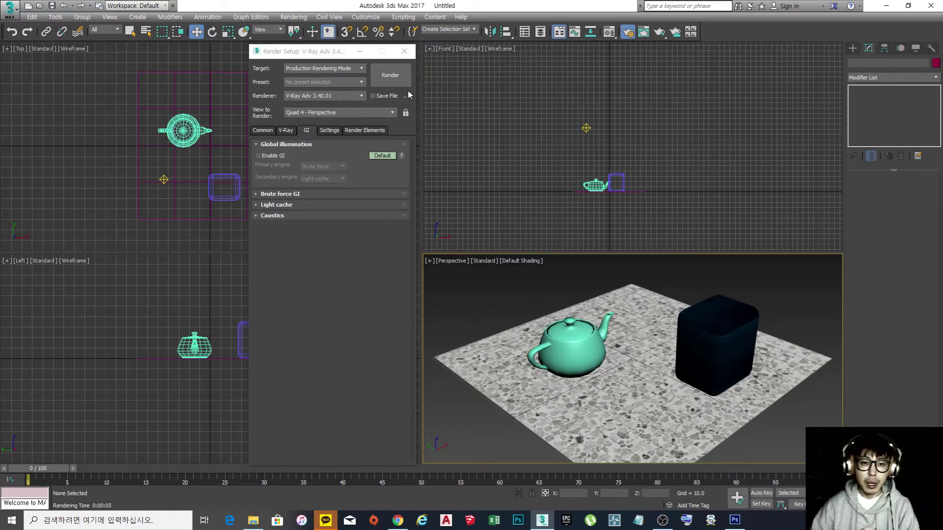
{"action": "left_click", "coordinate": [397, 78]}
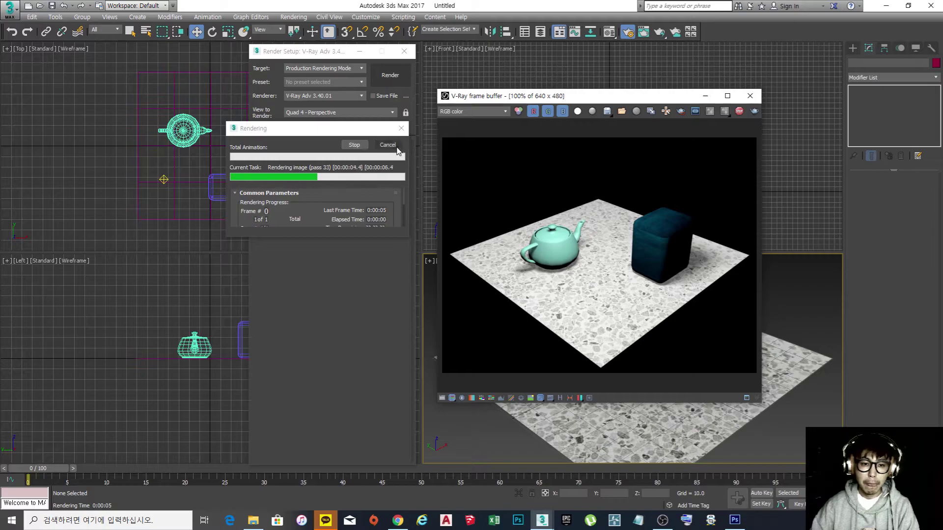
Step: Enable global illumination and review the available primary engine options, keeping Brute force
{"action": "left_click", "coordinate": [262, 155]}
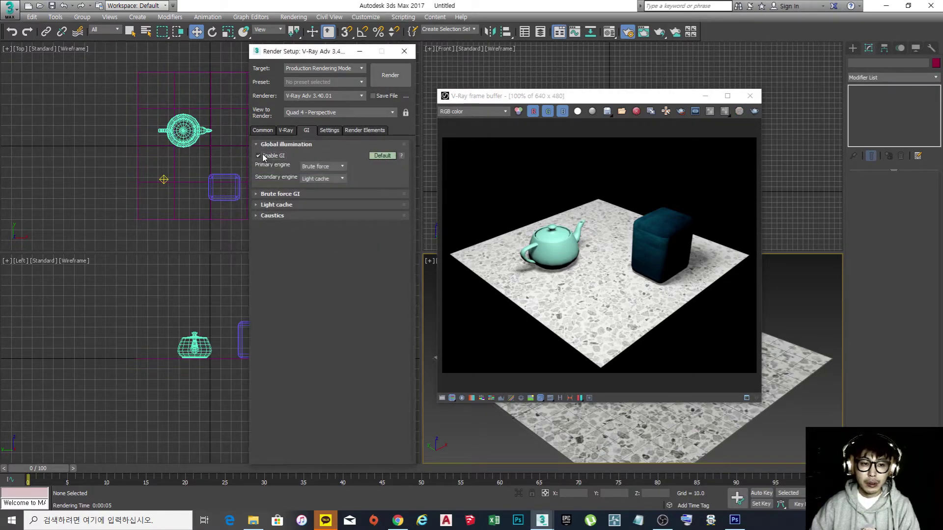
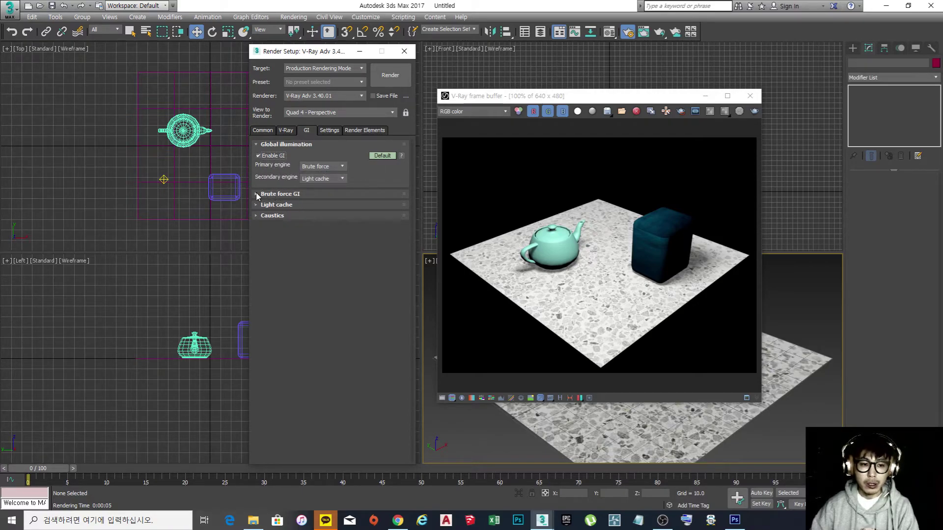
{"action": "left_click", "coordinate": [335, 170]}
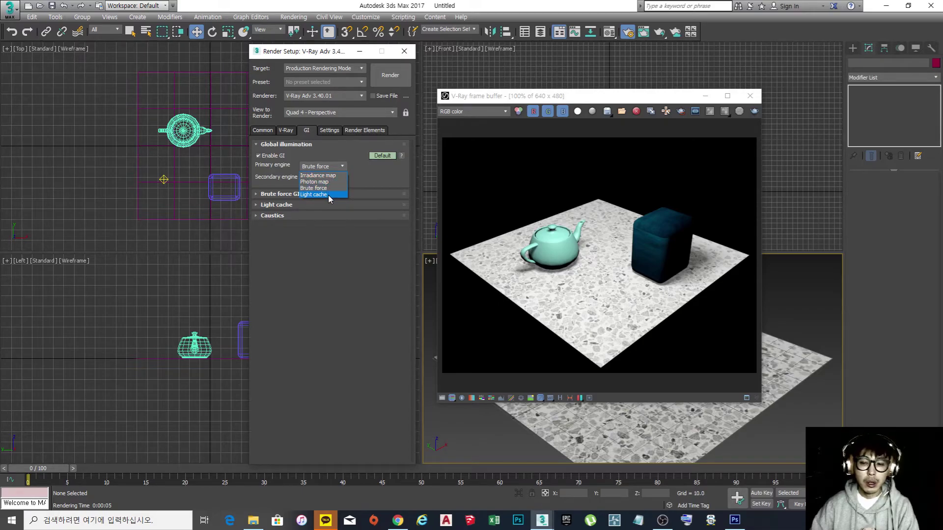
{"action": "left_click", "coordinate": [376, 171]}
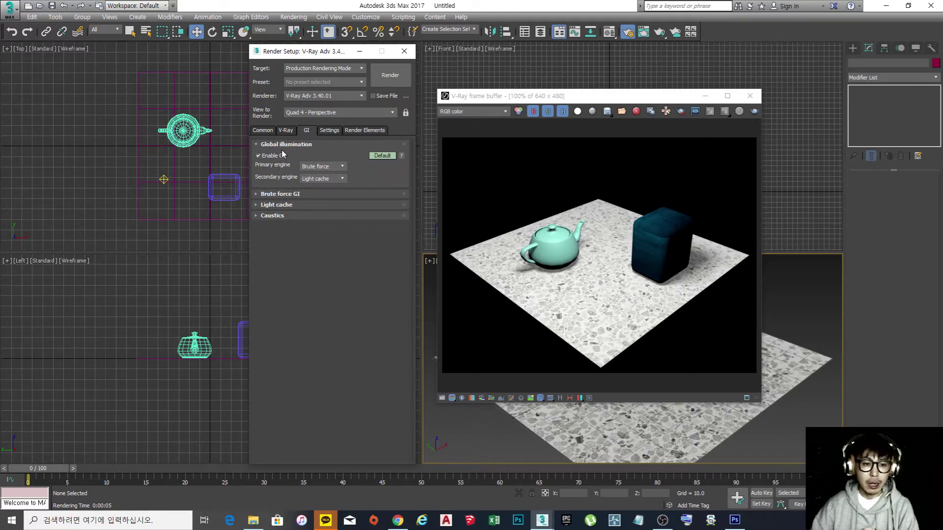
{"action": "mouse_move", "coordinate": [284, 156]}
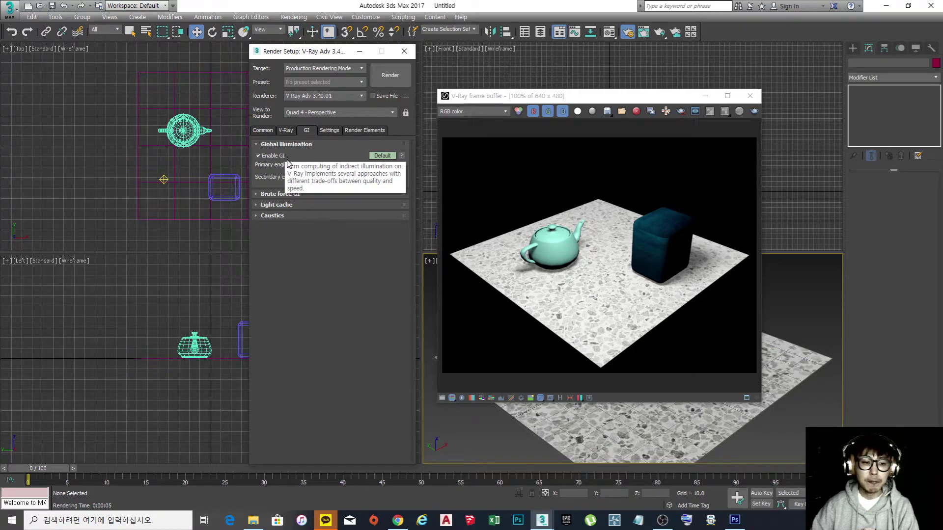
Step: Examine the V-Ray render settings, including global switches, image sampler, image filter, Global DMC and environment overrides
{"action": "left_click", "coordinate": [287, 130]}
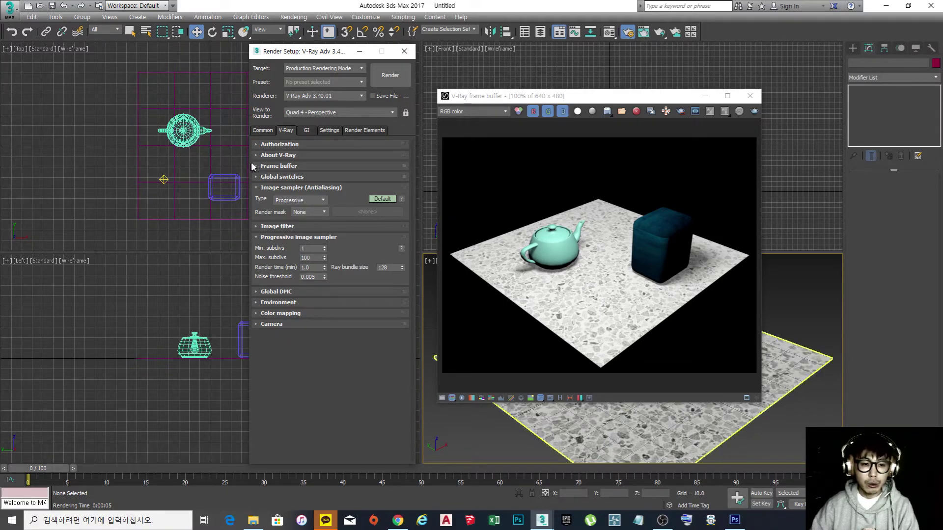
{"action": "left_click", "coordinate": [271, 178]}
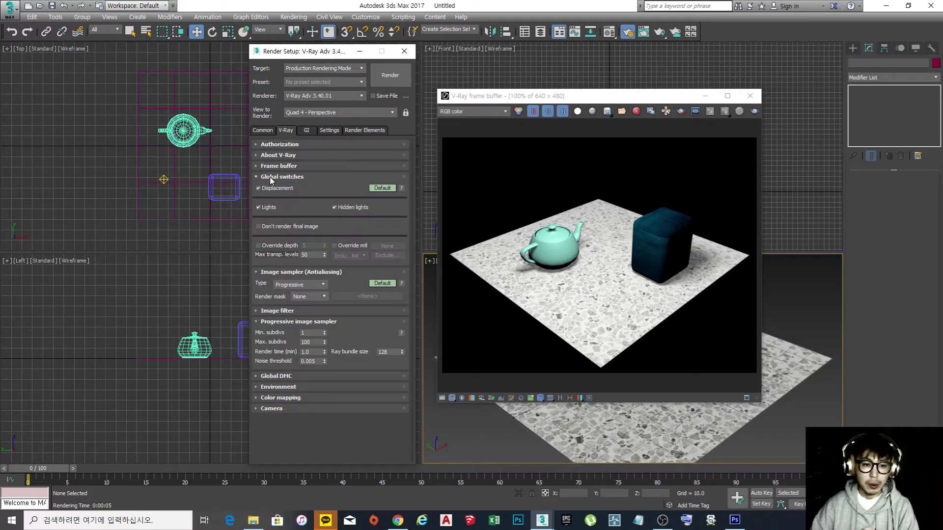
{"action": "left_click", "coordinate": [270, 178]}
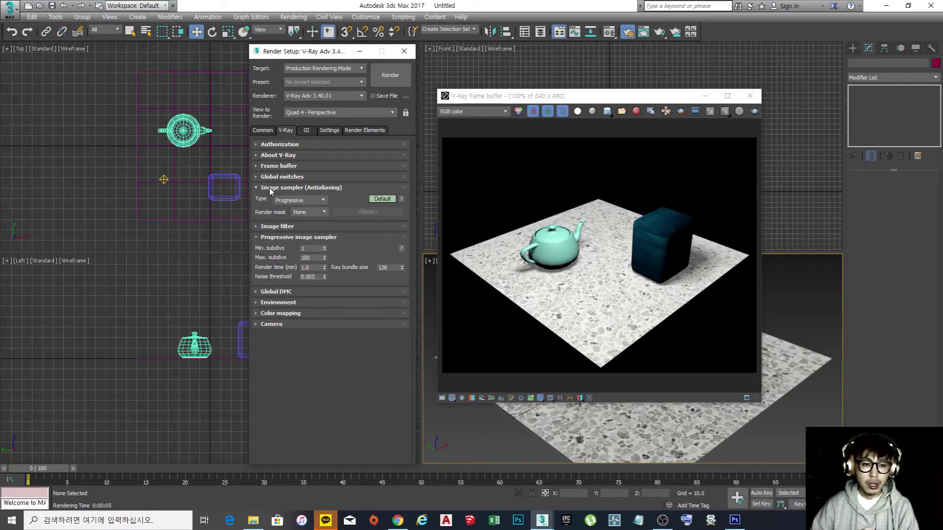
{"action": "left_click", "coordinate": [296, 201]}
{"action": "left_click", "coordinate": [296, 200]}
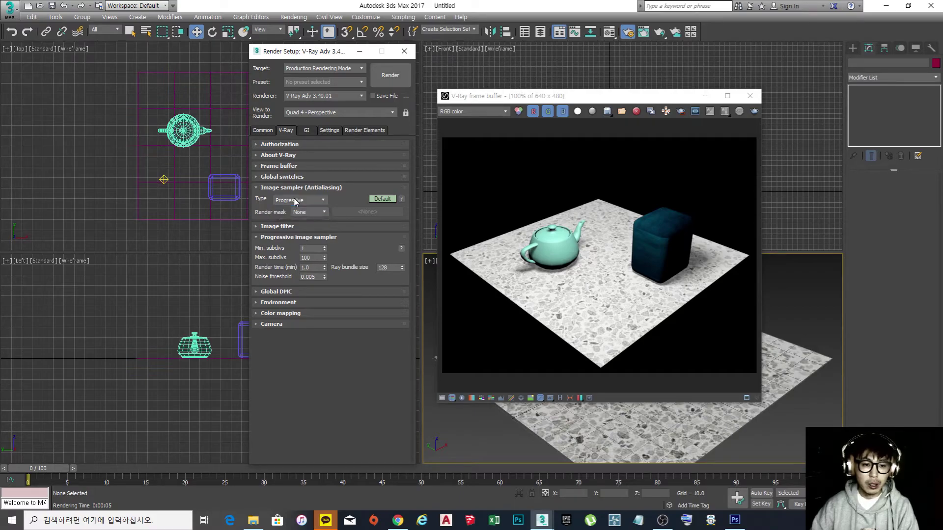
{"action": "left_click", "coordinate": [270, 228]}
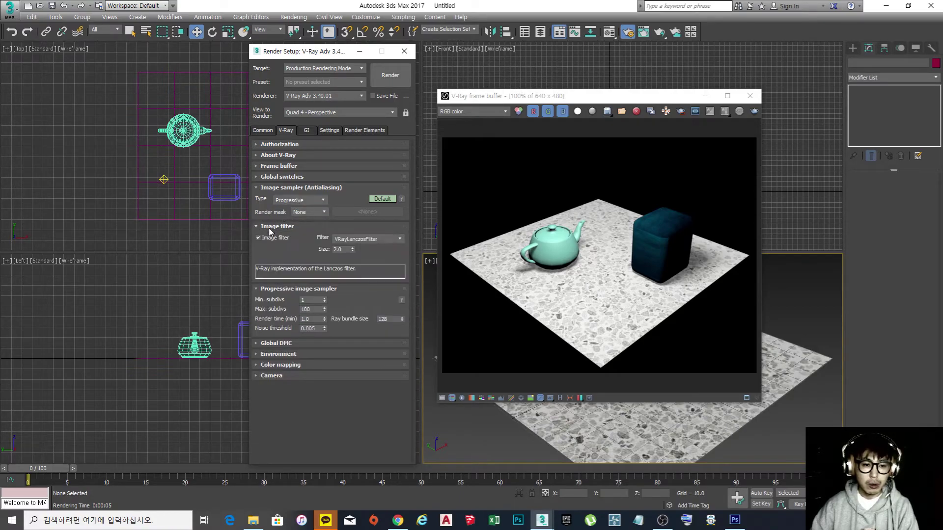
{"action": "left_click", "coordinate": [270, 229]}
{"action": "left_click", "coordinate": [269, 239]}
{"action": "left_click", "coordinate": [270, 239]}
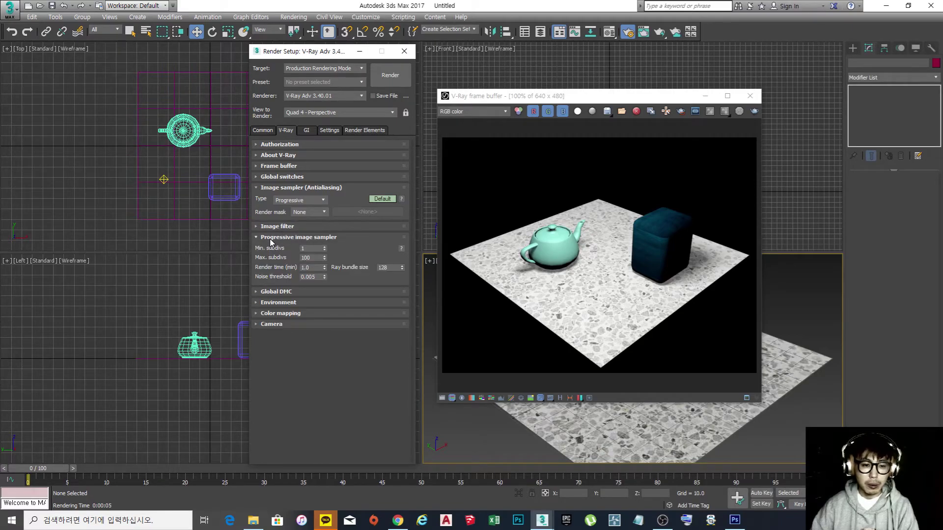
{"action": "left_click", "coordinate": [275, 293]}
{"action": "left_click", "coordinate": [276, 292]}
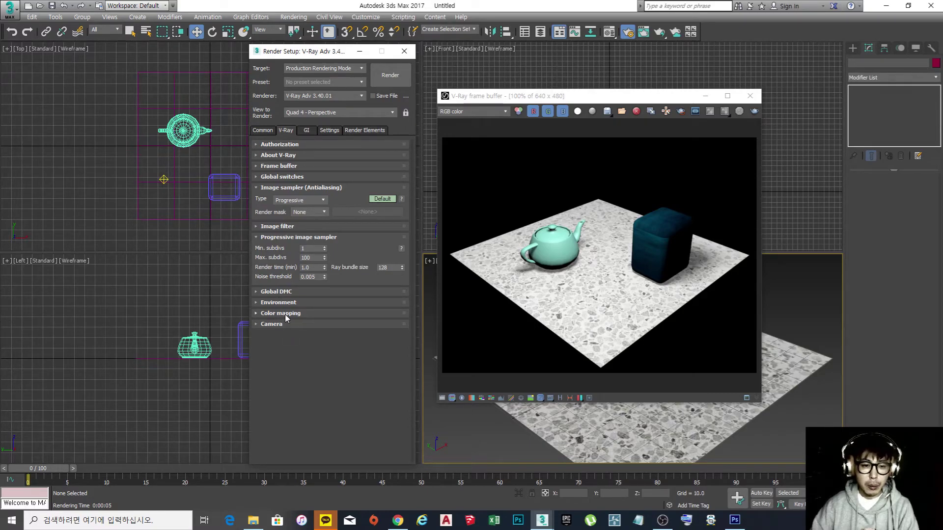
{"action": "left_click", "coordinate": [263, 304]}
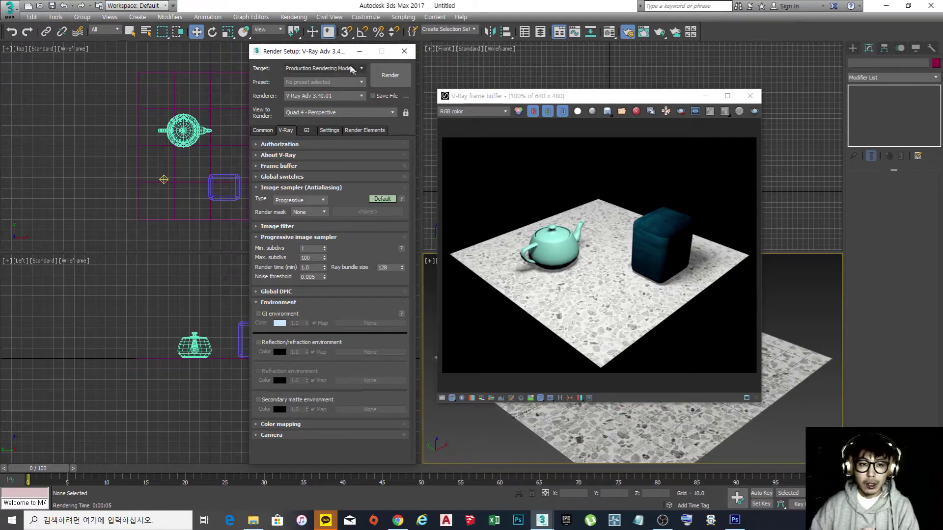
{"action": "left_click_drag", "start_coordinate": [330, 55], "coordinate": [308, 56]}
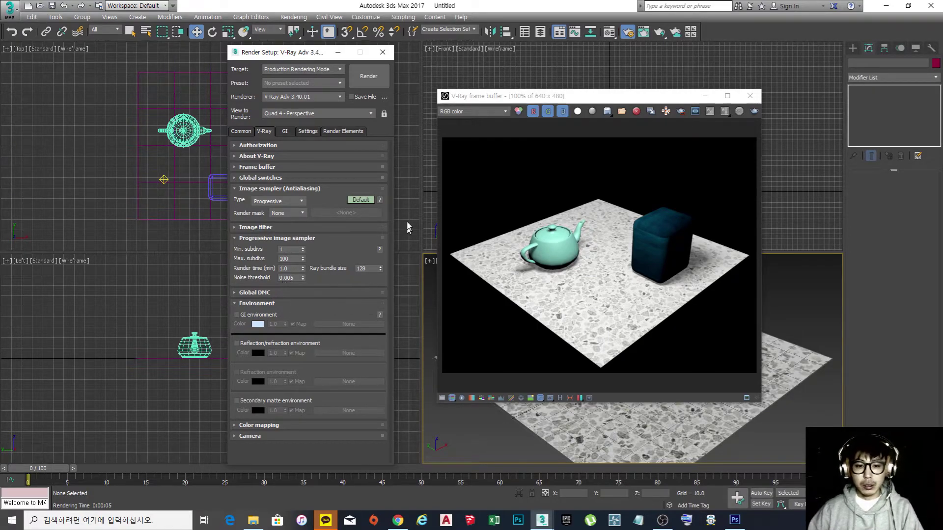
Step: Set the scene environment's background color to pure white and test-render the Perspective view
{"action": "left_click", "coordinate": [405, 208]}
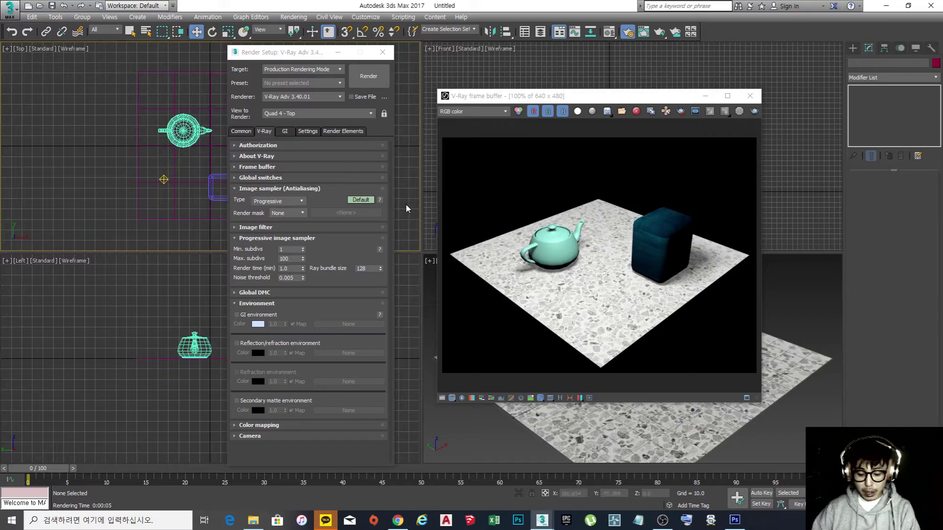
{"action": "key", "text": "8"}
{"action": "left_click_drag", "start_coordinate": [183, 82], "coordinate": [318, 120]}
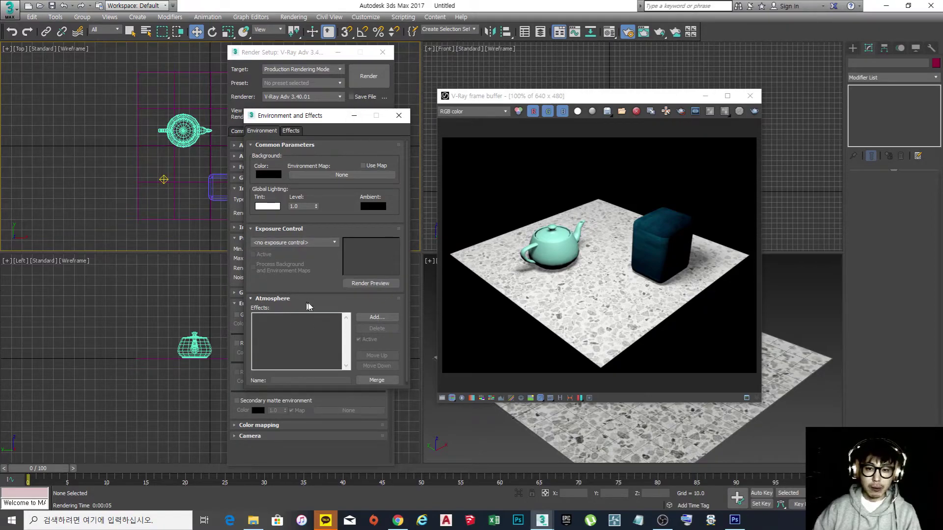
{"action": "left_click", "coordinate": [475, 434]}
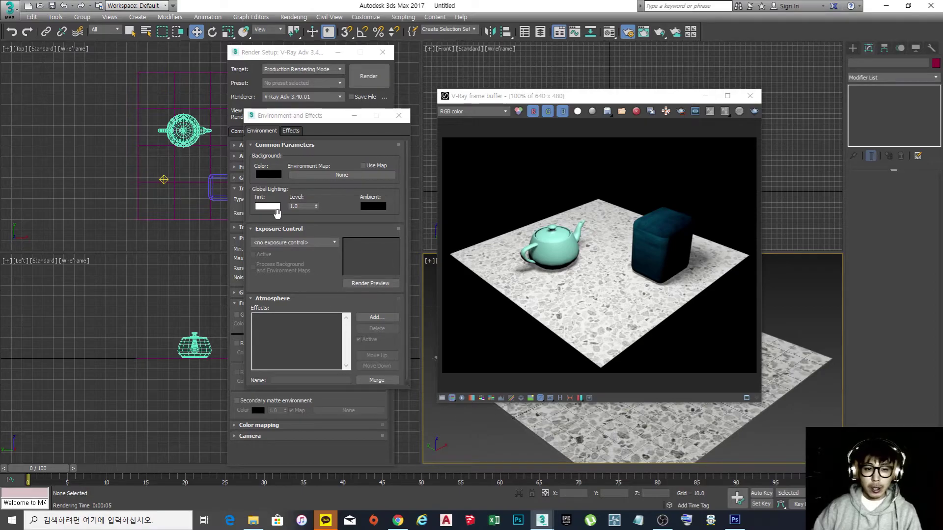
{"action": "left_click", "coordinate": [268, 175]}
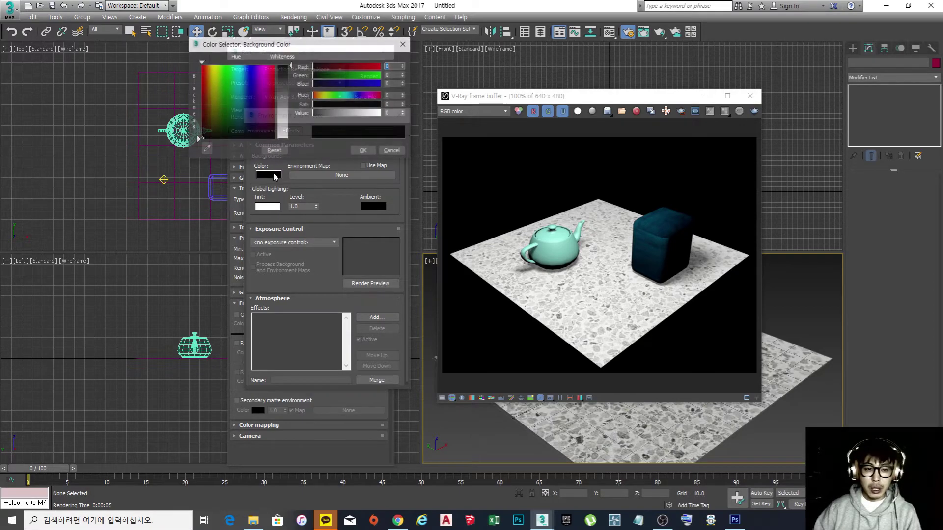
{"action": "mouse_move", "coordinate": [290, 125]}
{"action": "left_mouse_down"}
{"action": "mouse_move", "coordinate": [291, 67]}
{"action": "mouse_move", "coordinate": [290, 143]}
{"action": "left_mouse_up"}
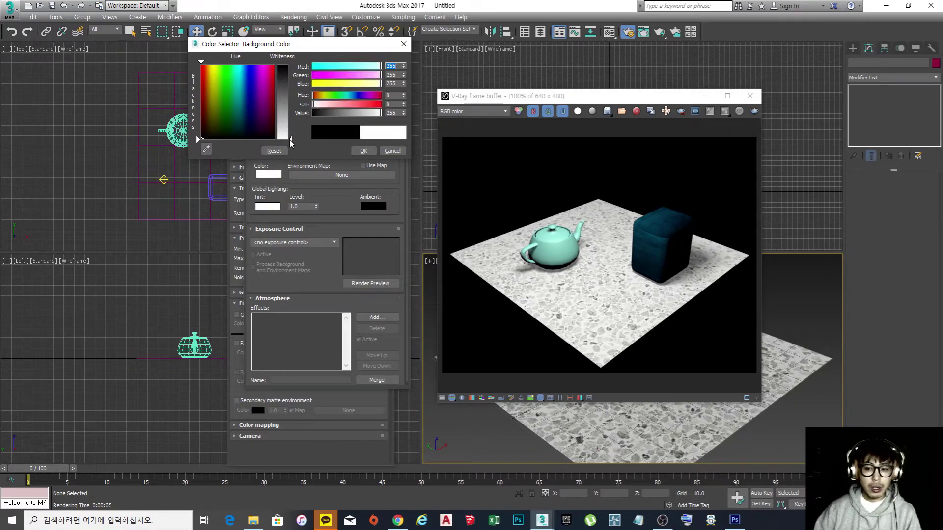
{"action": "left_click", "coordinate": [364, 152]}
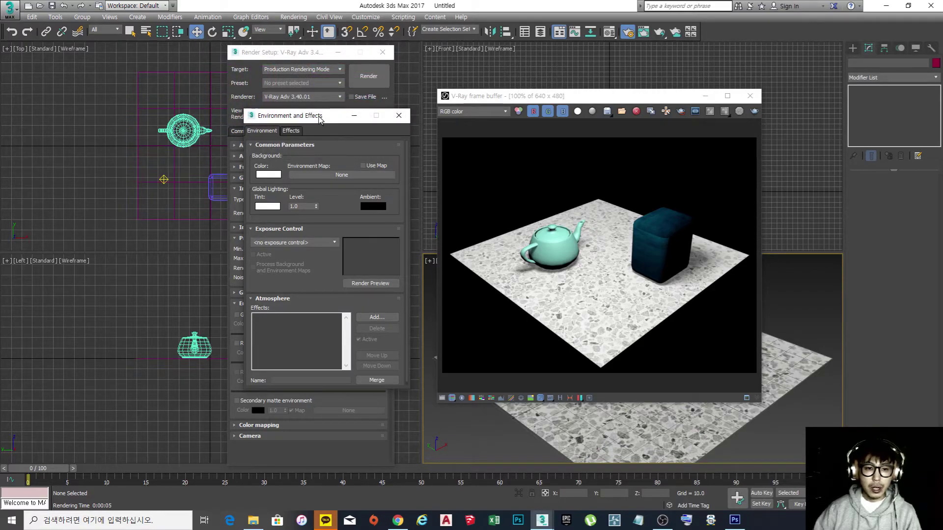
{"action": "left_click_drag", "start_coordinate": [319, 119], "coordinate": [253, 129]}
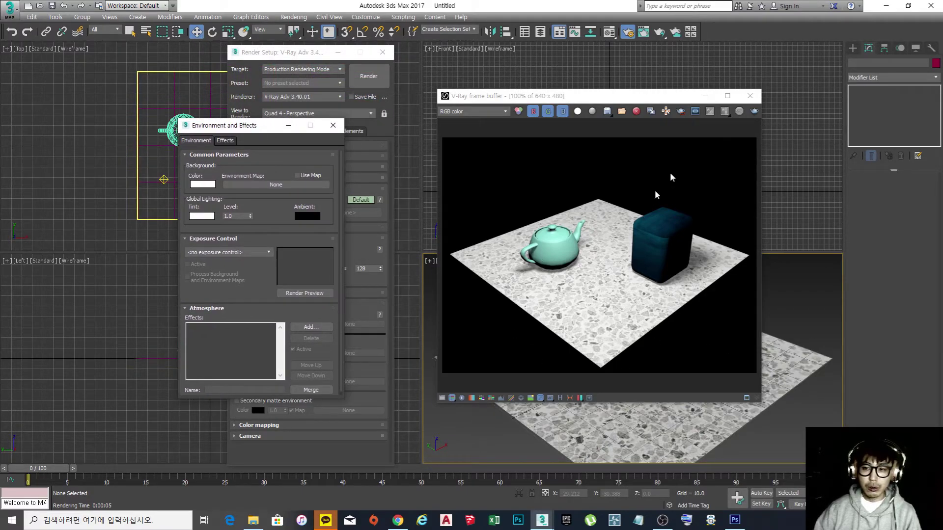
{"action": "left_click", "coordinate": [755, 112]}
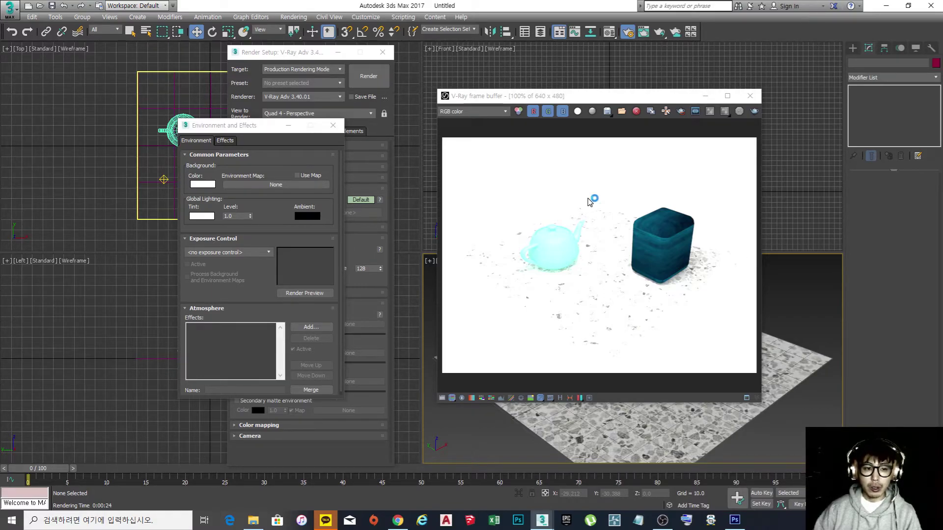
Step: Turn off the Omni light and test-render the Perspective view lit only by the white environment
{"action": "left_click", "coordinate": [207, 186]}
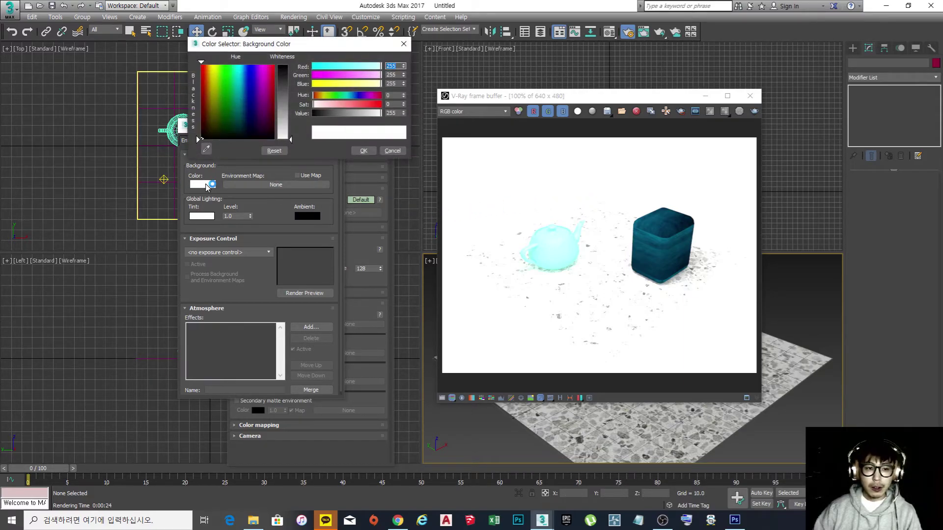
{"action": "left_click", "coordinate": [164, 179]}
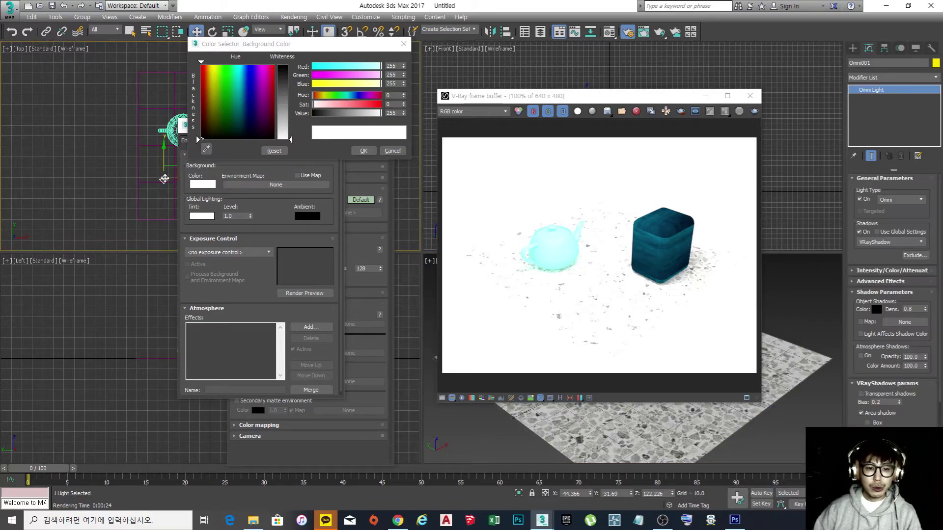
{"action": "left_click", "coordinate": [860, 200]}
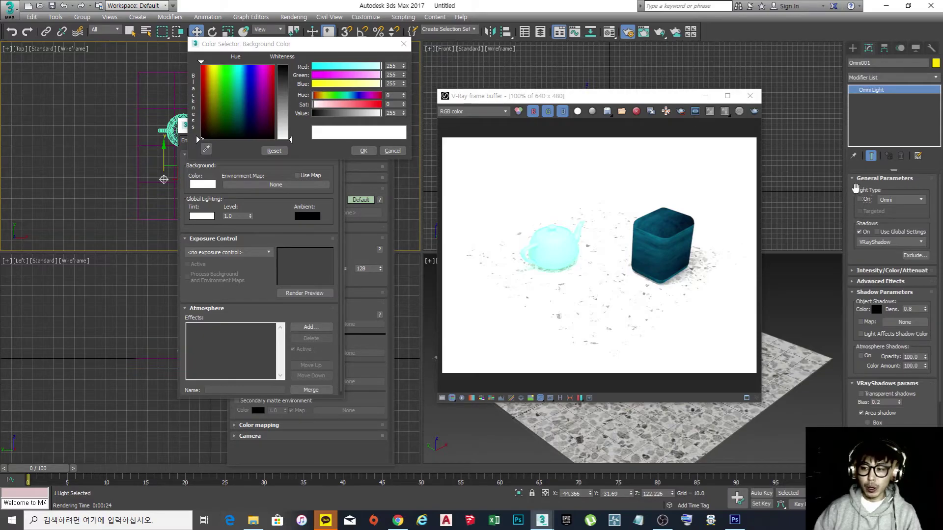
{"action": "right_click", "coordinate": [784, 318]}
{"action": "left_click", "coordinate": [754, 111]}
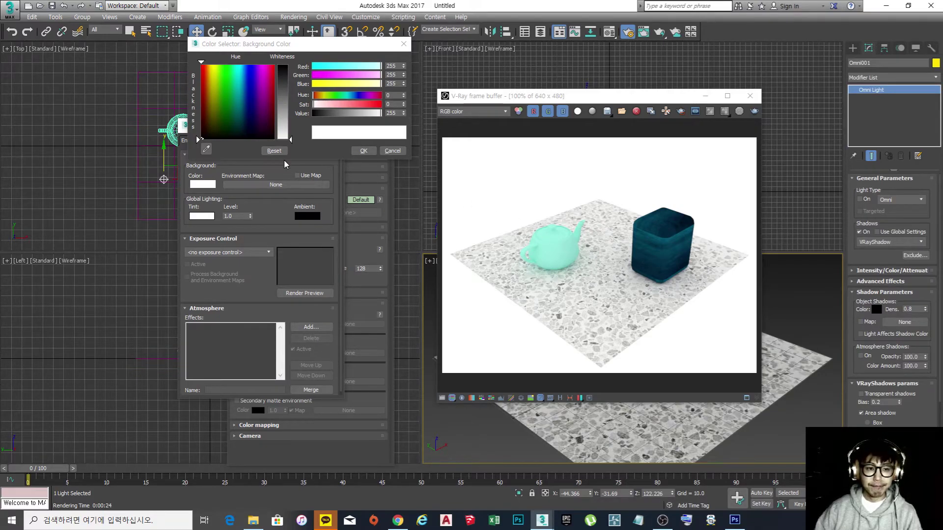
Step: Examine the shading and contact shadow around the teapot's base in the rendered image
{"action": "left_click_drag", "start_coordinate": [312, 44], "coordinate": [107, 59]}
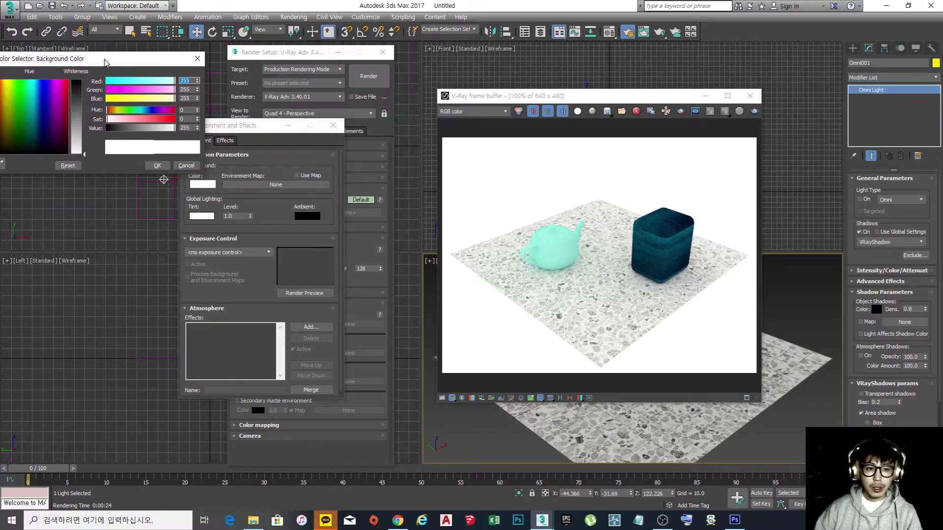
{"action": "left_click_drag", "start_coordinate": [214, 128], "coordinate": [312, 118]}
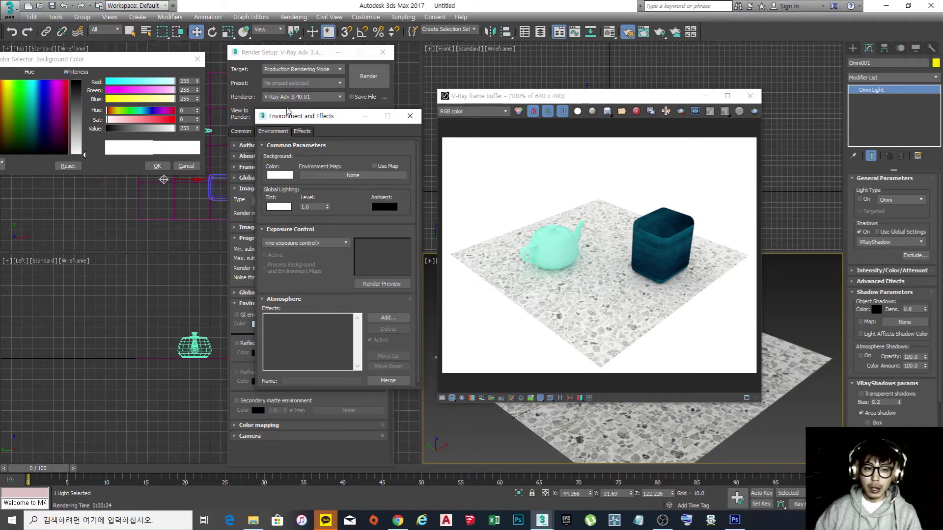
{"action": "left_click_drag", "start_coordinate": [319, 119], "coordinate": [323, 105]}
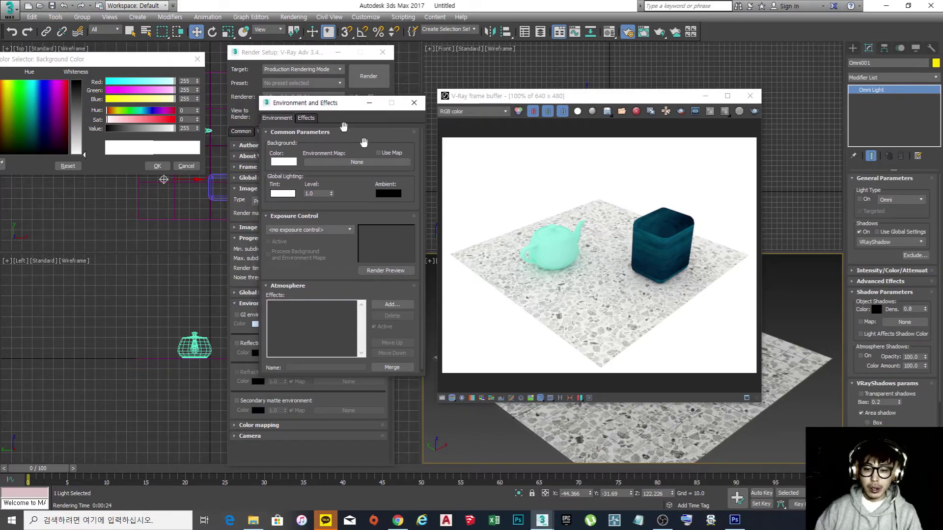
{"action": "left_click", "coordinate": [574, 282]}
{"action": "scroll", "coordinate": [570, 280], "scroll_direction": "up", "scroll_amount": 1}
{"action": "scroll", "coordinate": [569, 280], "scroll_direction": "up", "scroll_amount": 1}
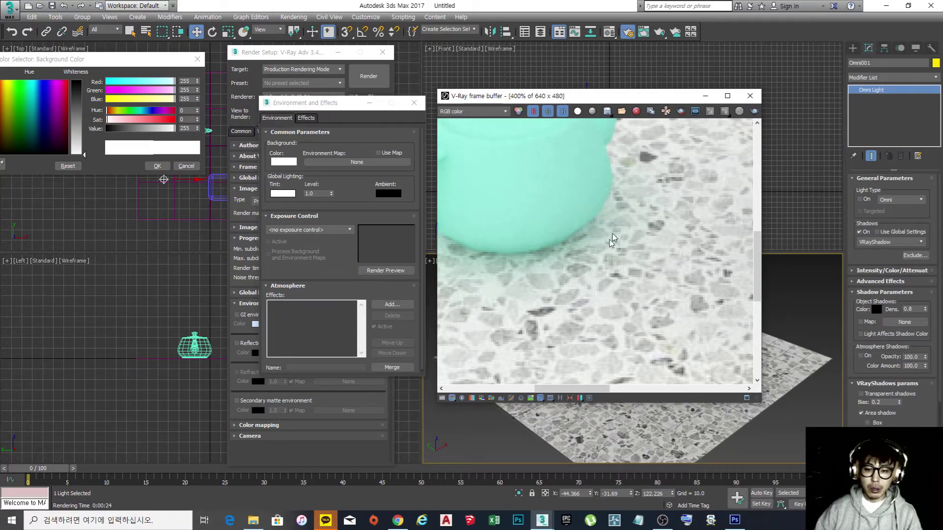
{"action": "scroll", "coordinate": [631, 233], "scroll_direction": "down", "scroll_amount": 1}
{"action": "scroll", "coordinate": [593, 225], "scroll_direction": "up", "scroll_amount": 1}
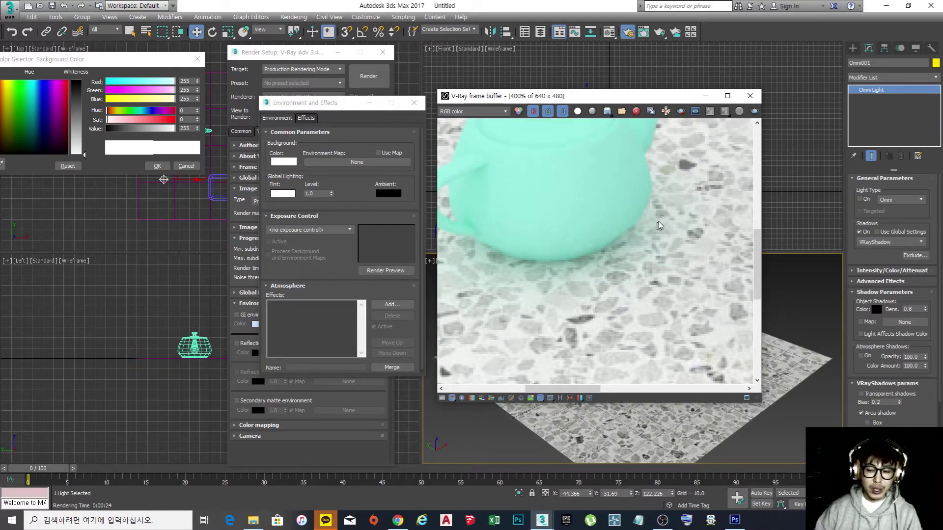
{"action": "scroll", "coordinate": [560, 232], "scroll_direction": "down", "scroll_amount": 2}
{"action": "scroll", "coordinate": [588, 283], "scroll_direction": "up", "scroll_amount": 1}
{"action": "scroll", "coordinate": [589, 287], "scroll_direction": "down", "scroll_amount": 1}
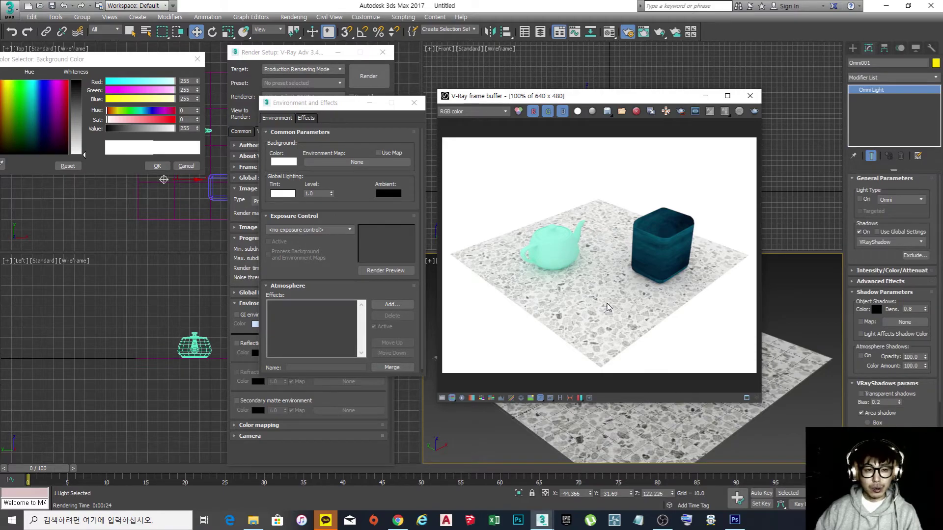
Step: Set the scene environment's background color to black
{"action": "left_click_drag", "start_coordinate": [91, 65], "coordinate": [113, 86]}
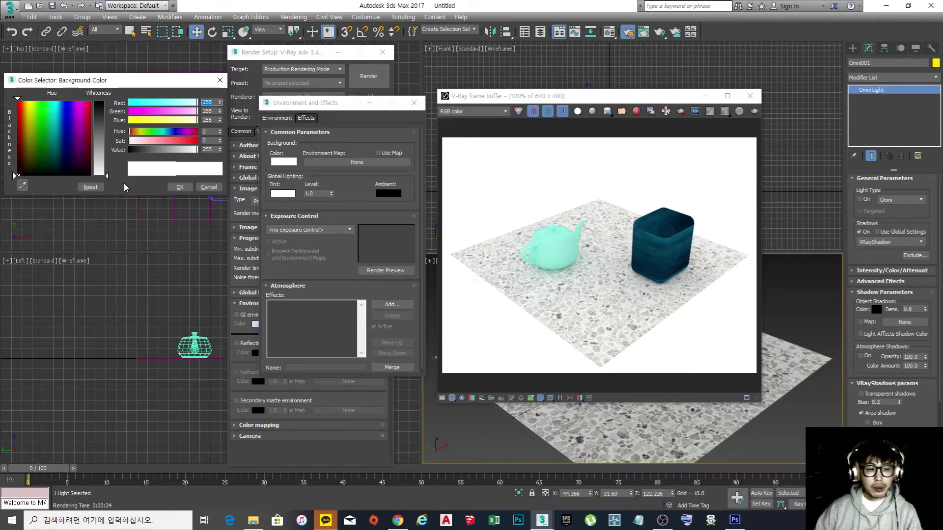
{"action": "left_click_drag", "start_coordinate": [106, 177], "coordinate": [109, 102]}
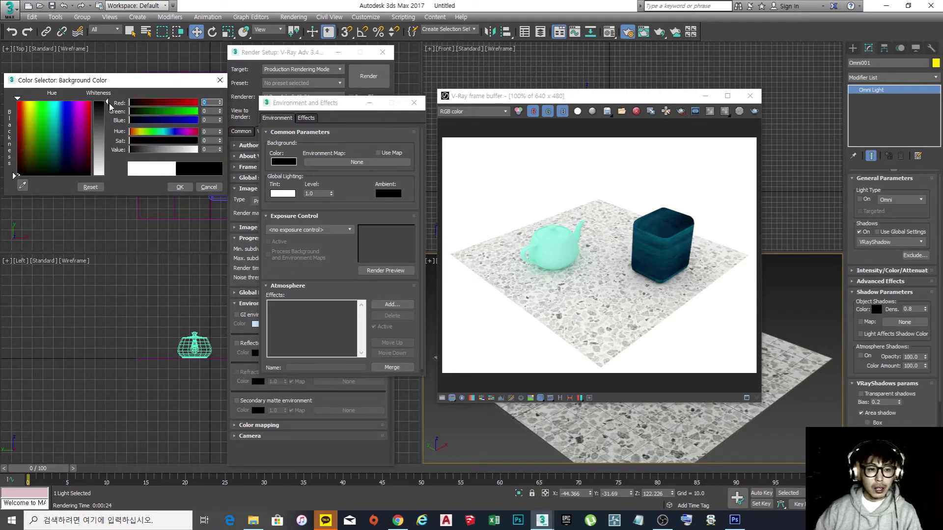
{"action": "left_click", "coordinate": [179, 188]}
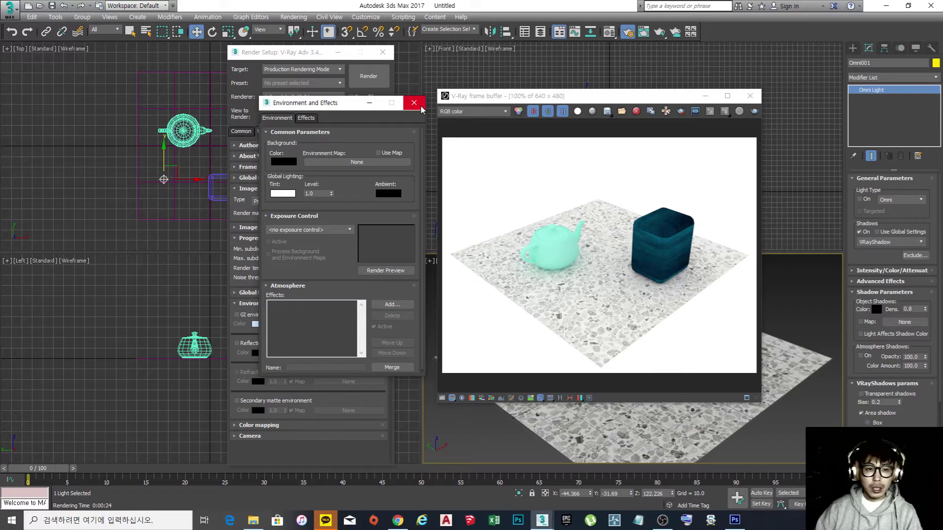
Step: Enable the V-Ray GI environment override and test-render the Perspective view against the black background
{"action": "left_click", "coordinate": [419, 105]}
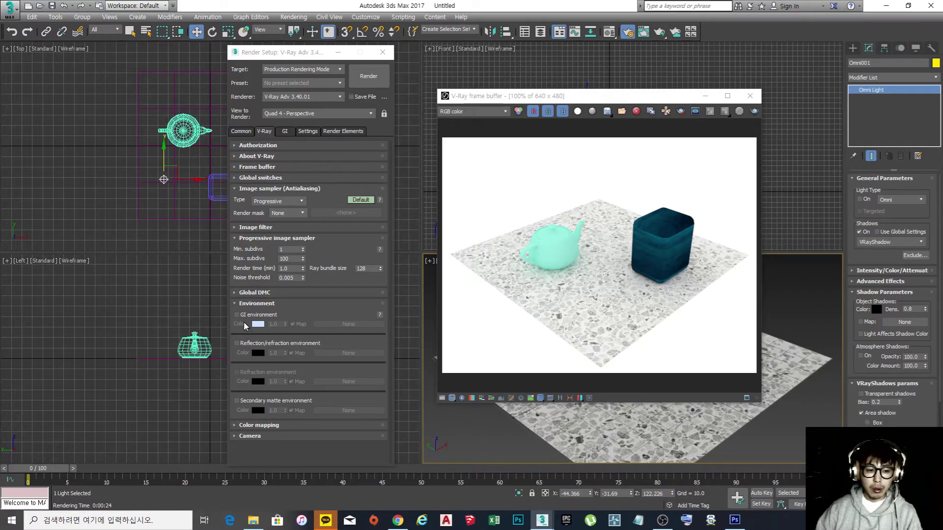
{"action": "left_click", "coordinate": [237, 315]}
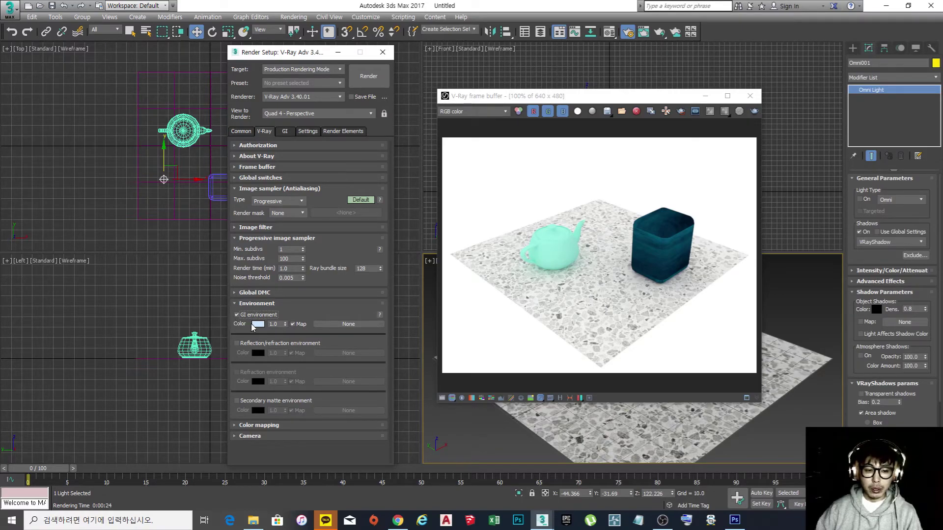
{"action": "left_click", "coordinate": [755, 112]}
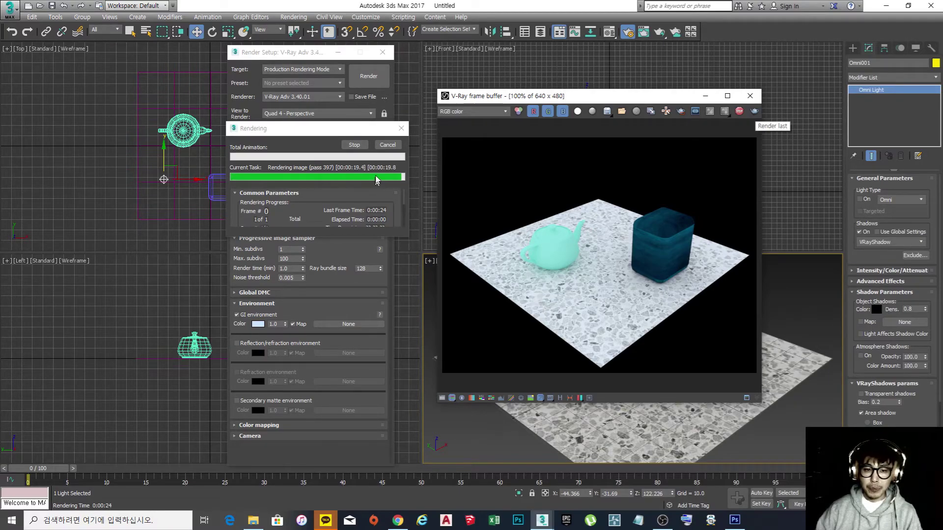
{"action": "left_click", "coordinate": [388, 145]}
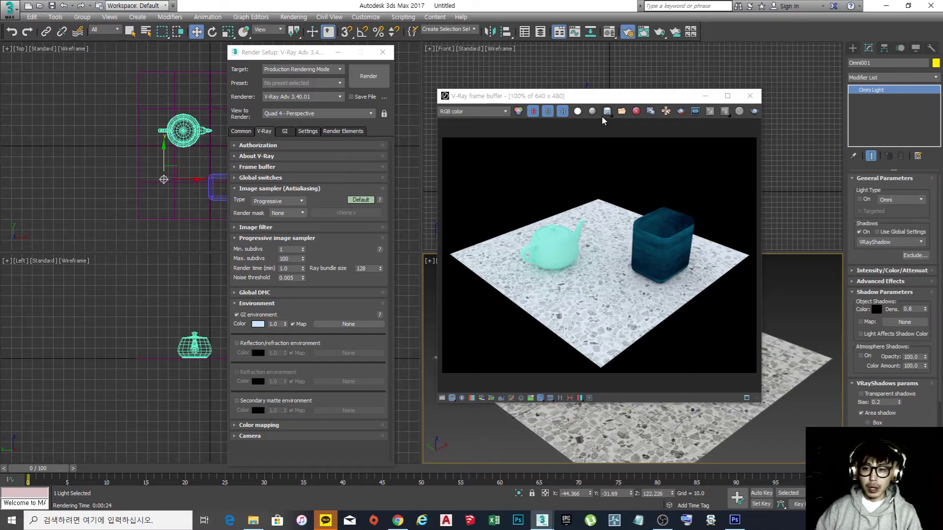
Step: Duplicate the rendered image into a separate copy window for comparison, and turn off sRGB display correction in the V-Ray frame buffer
{"action": "left_click", "coordinate": [650, 110]}
{"action": "left_click_drag", "start_coordinate": [564, 142], "coordinate": [260, 146]}
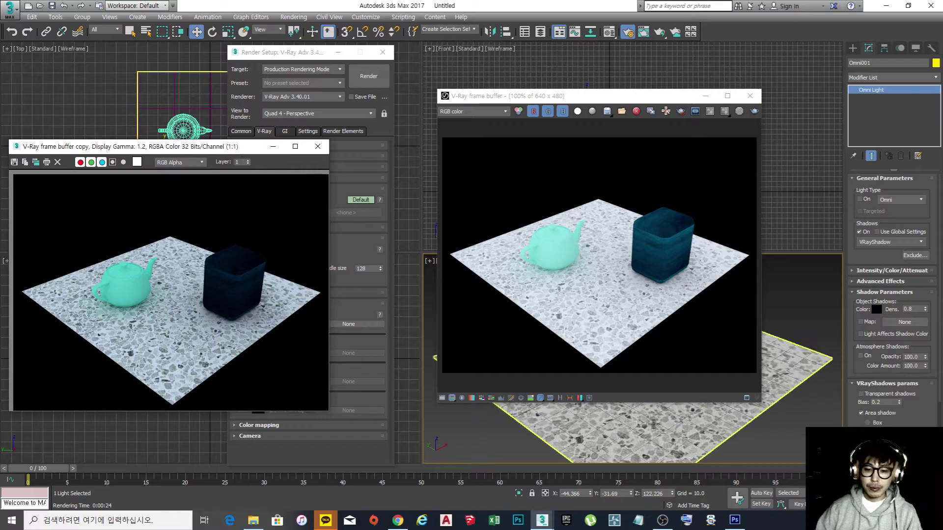
{"action": "left_click", "coordinate": [540, 398]}
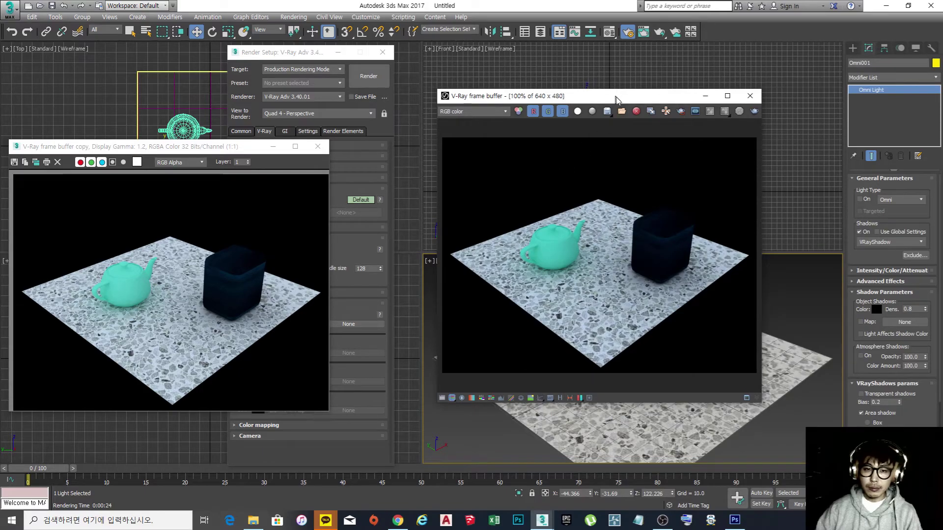
{"action": "left_click_drag", "start_coordinate": [614, 95], "coordinate": [620, 99]}
Step: Turn off the GI environment override and set the scene environment's background color to pure white
{"action": "left_click", "coordinate": [263, 52]}
{"action": "left_click", "coordinate": [241, 316]}
{"action": "key", "text": "8"}
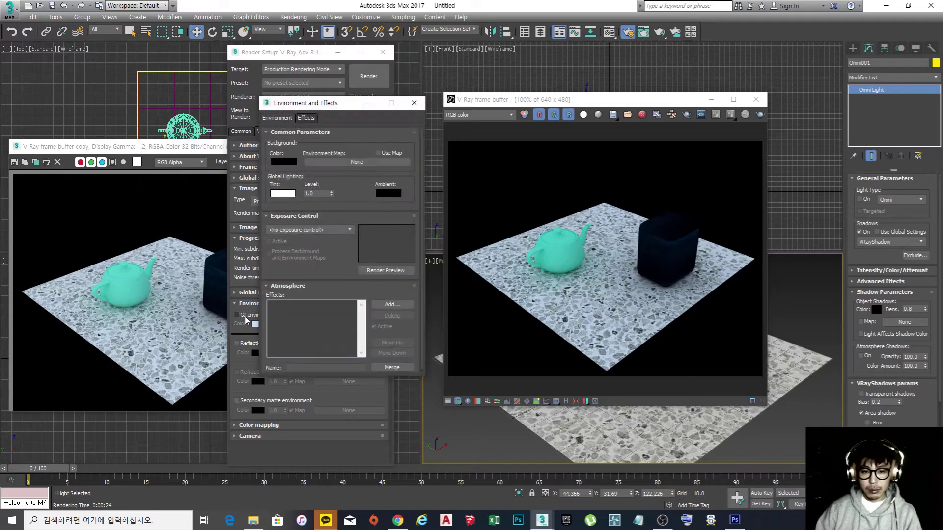
{"action": "left_click", "coordinate": [274, 164]}
{"action": "left_click_drag", "start_coordinate": [108, 102], "coordinate": [115, 179]}
{"action": "left_click", "coordinate": [181, 188]}
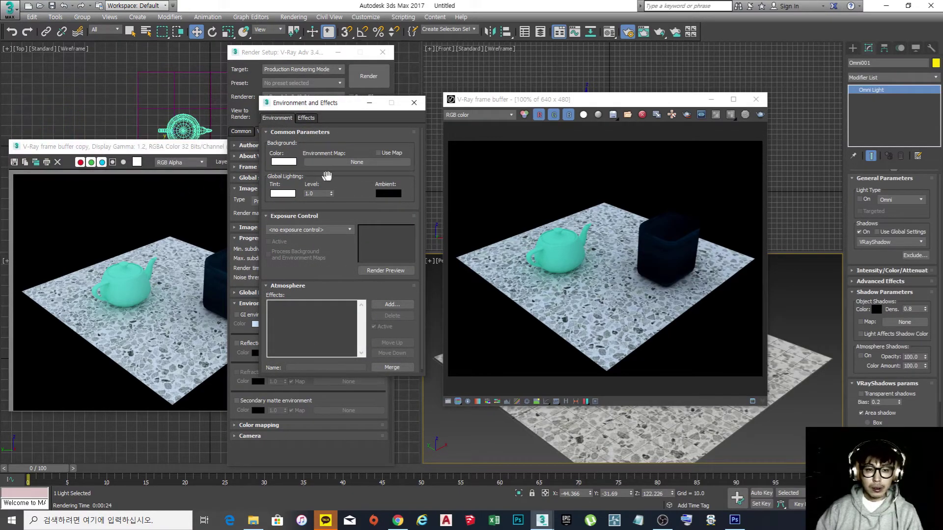
Step: Test-render the Perspective view with the white background, compare it with the duplicated render, and close the copy
{"action": "left_click", "coordinate": [761, 115]}
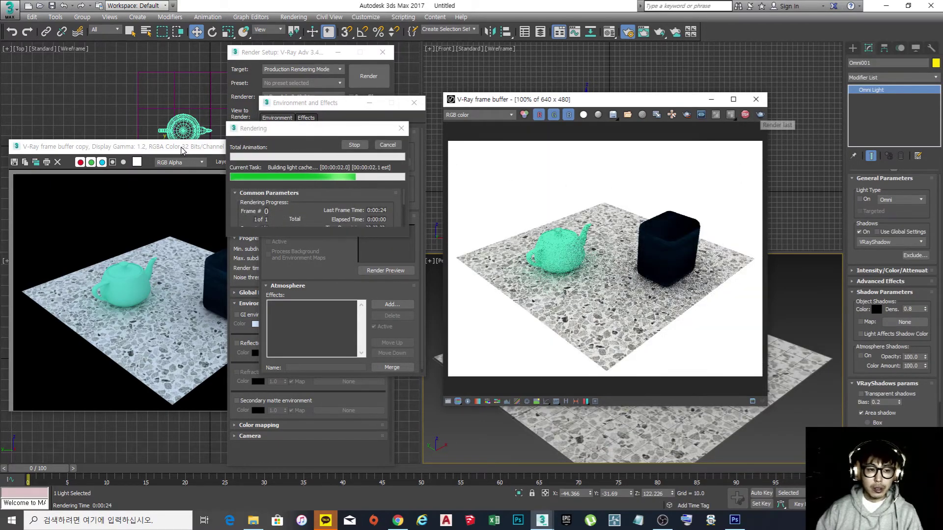
{"action": "left_click", "coordinate": [364, 146]}
{"action": "left_click_drag", "start_coordinate": [175, 151], "coordinate": [301, 123]}
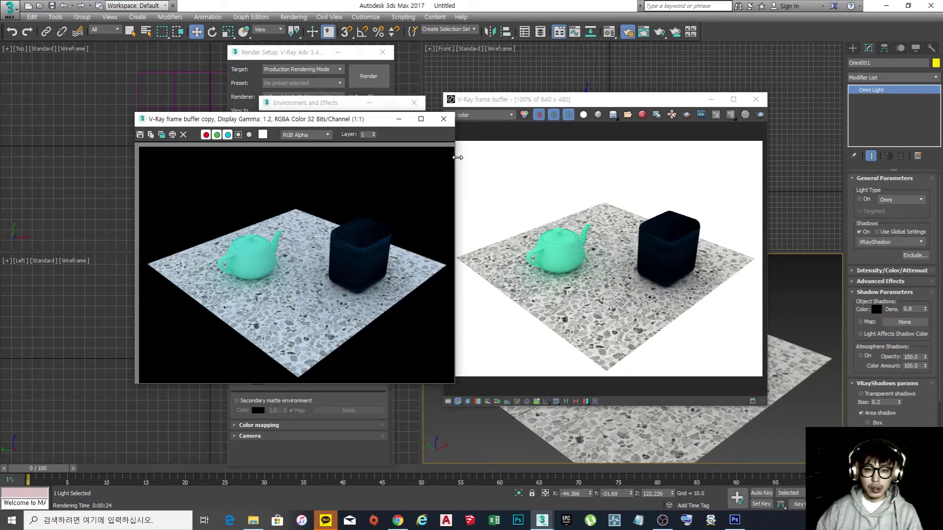
{"action": "left_click", "coordinate": [444, 119]}
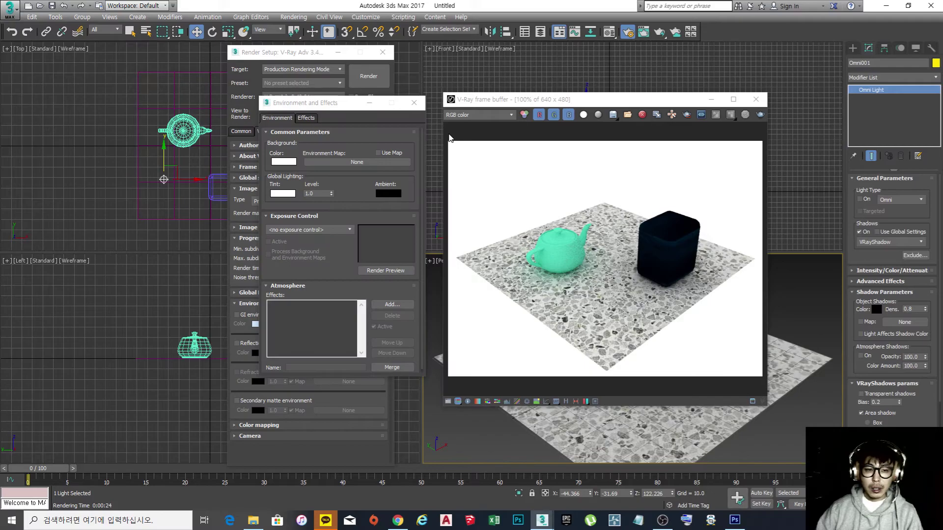
Step: Set the scene environment's background color to black and test-render with the GI environment override re-enabled
{"action": "left_click", "coordinate": [284, 162]}
{"action": "left_click_drag", "start_coordinate": [107, 170], "coordinate": [107, 101]}
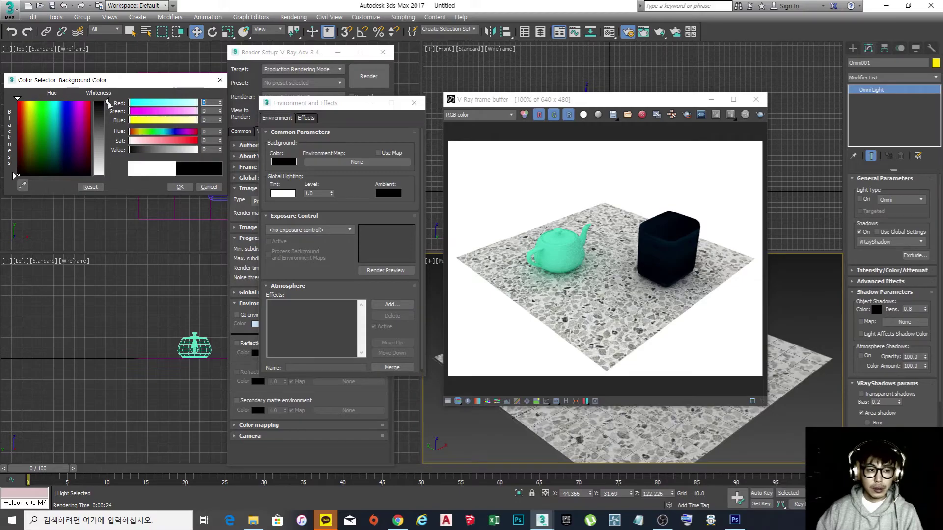
{"action": "left_click", "coordinate": [178, 188]}
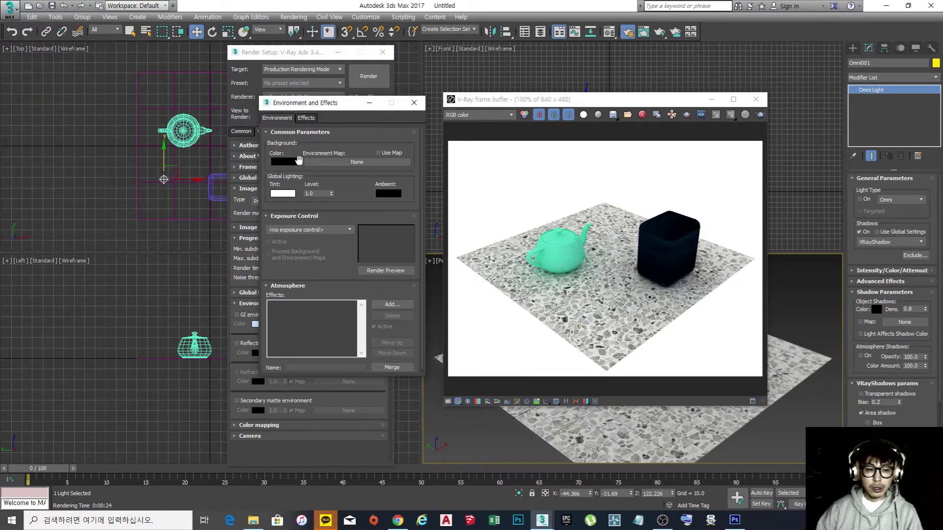
{"action": "left_click", "coordinate": [413, 102]}
{"action": "left_click", "coordinate": [236, 315]}
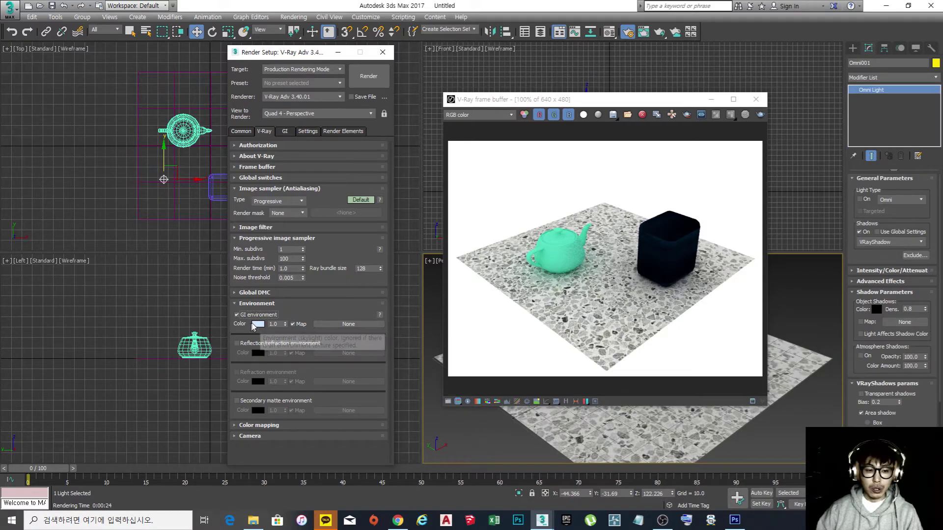
{"action": "left_click", "coordinate": [760, 114]}
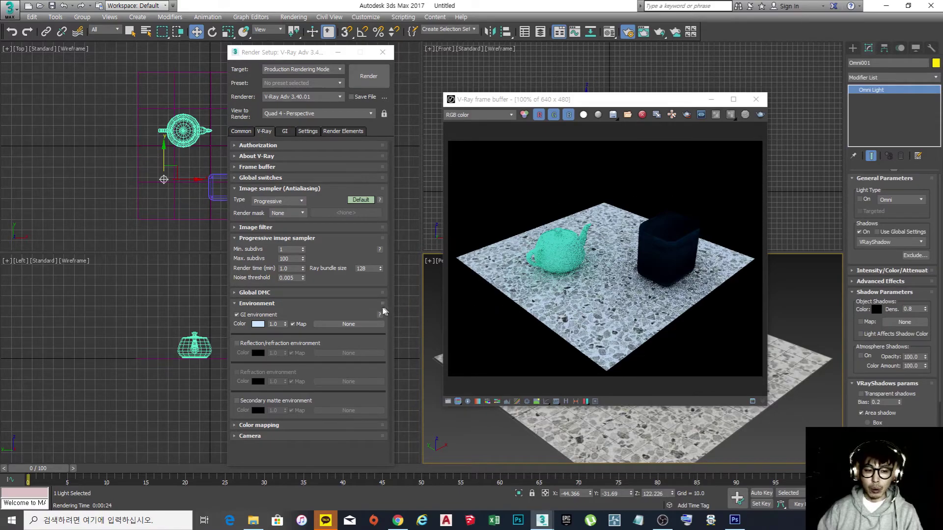
Step: Change the GI environment color to pure white and test-render the Perspective view
{"action": "left_click", "coordinate": [257, 324]}
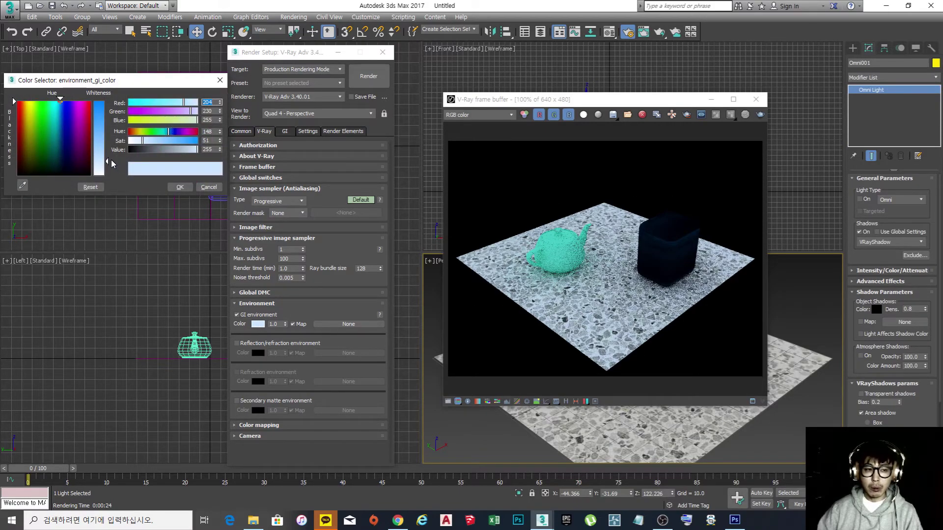
{"action": "left_click_drag", "start_coordinate": [108, 163], "coordinate": [108, 178]}
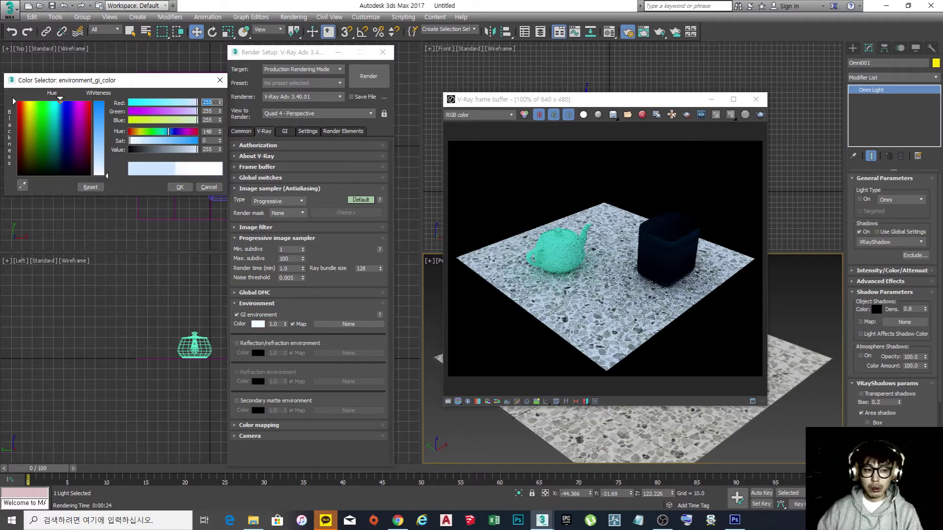
{"action": "left_click", "coordinate": [180, 189]}
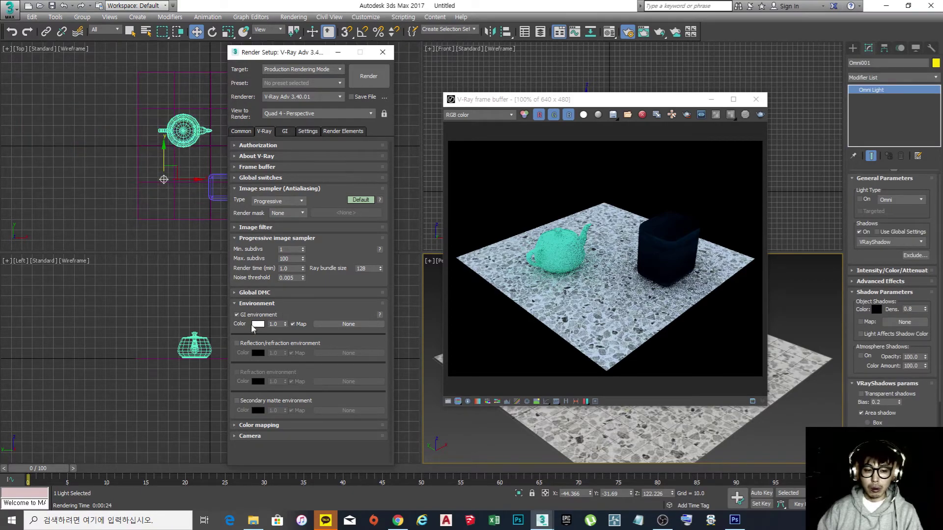
{"action": "left_click", "coordinate": [760, 114]}
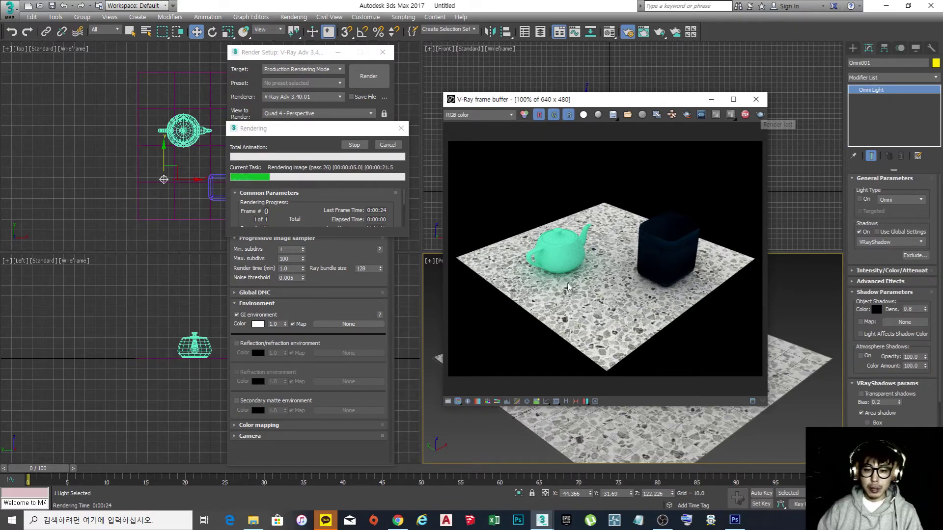
{"action": "left_click", "coordinate": [388, 146]}
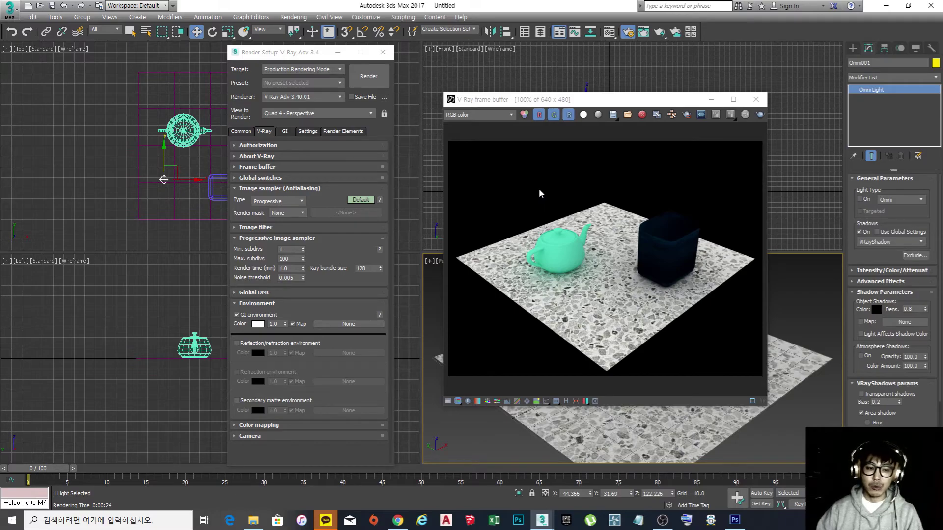
Step: Set the scene background color to pure white and test-render with the white GI environment override kept on
{"action": "left_click", "coordinate": [256, 318]}
{"action": "left_click", "coordinate": [256, 318]}
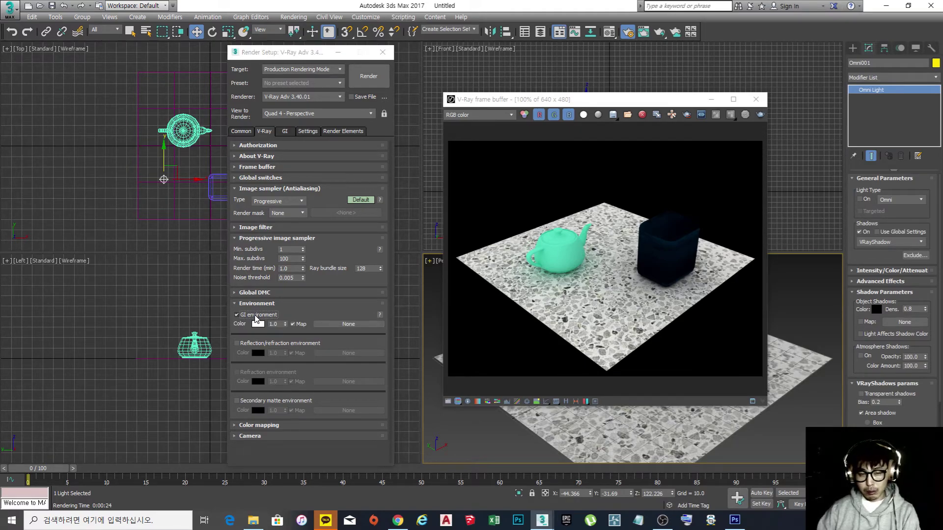
{"action": "key", "text": "8"}
{"action": "left_click", "coordinate": [295, 167]}
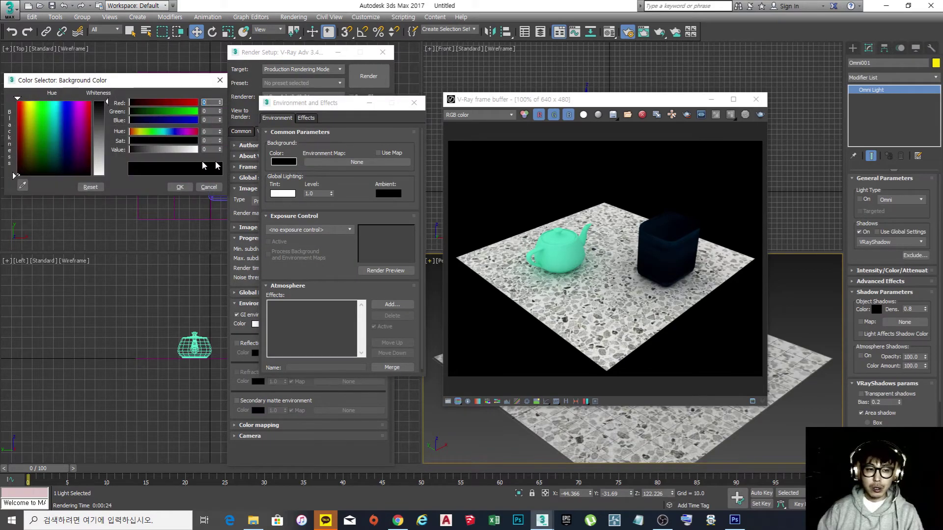
{"action": "left_click_drag", "start_coordinate": [109, 112], "coordinate": [114, 181]}
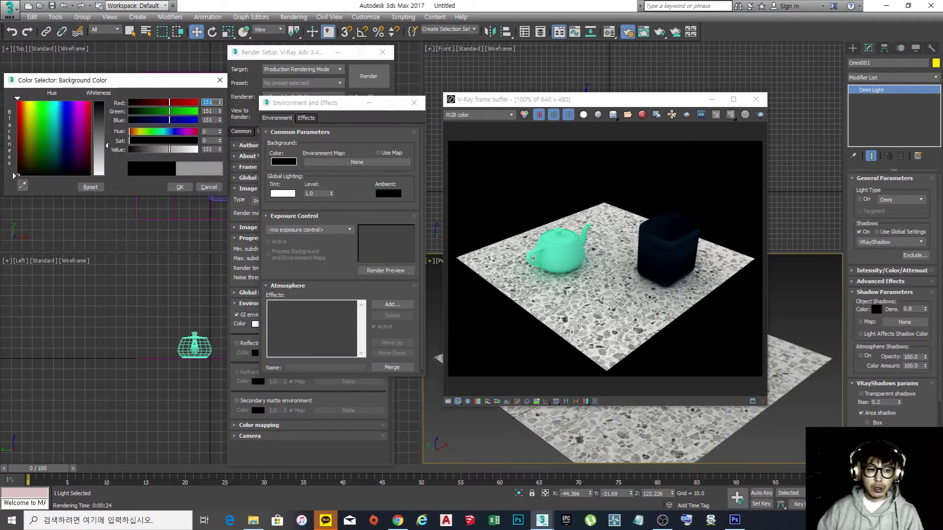
{"action": "left_click", "coordinate": [180, 187]}
{"action": "left_click", "coordinate": [760, 115]}
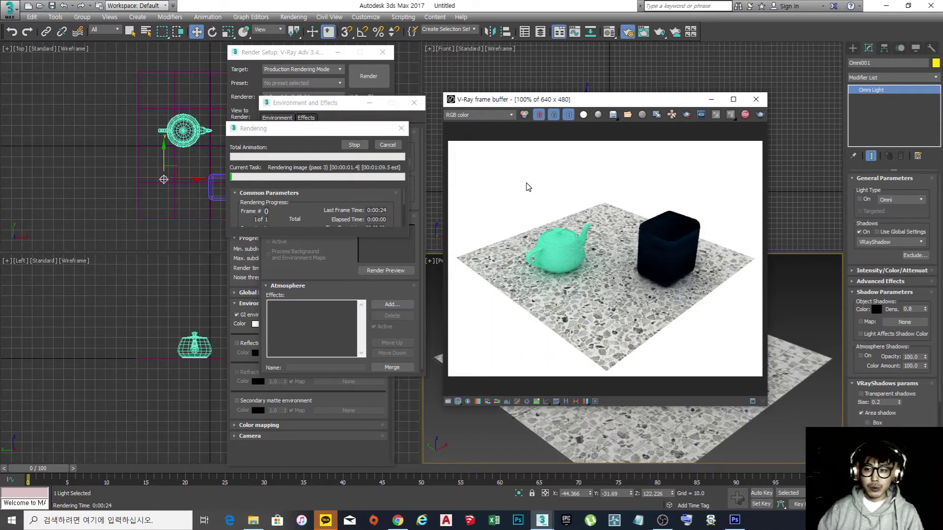
{"action": "left_click", "coordinate": [387, 145]}
Step: Return the scene environment's background color to black and test-render with the white GI environment
{"action": "left_click_drag", "start_coordinate": [332, 104], "coordinate": [118, 81]}
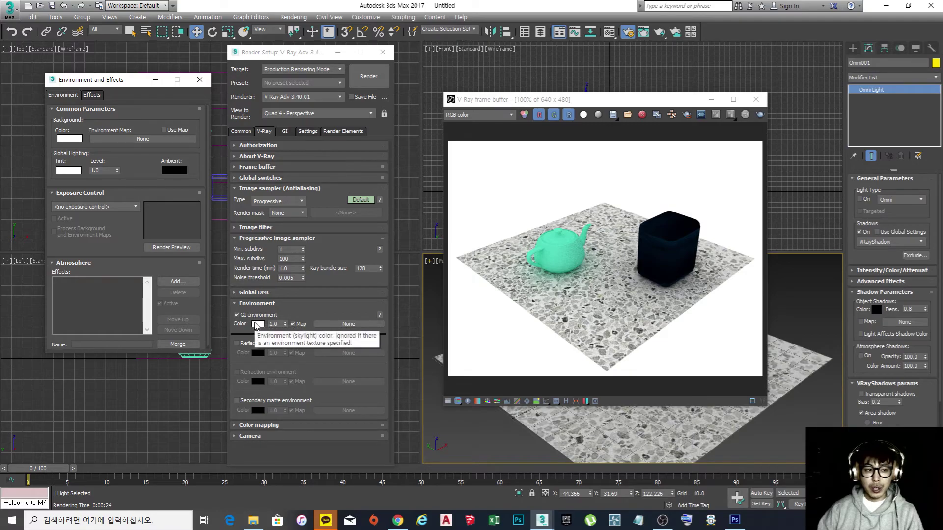
{"action": "left_click", "coordinate": [71, 139]}
{"action": "left_click_drag", "start_coordinate": [106, 175], "coordinate": [106, 102]}
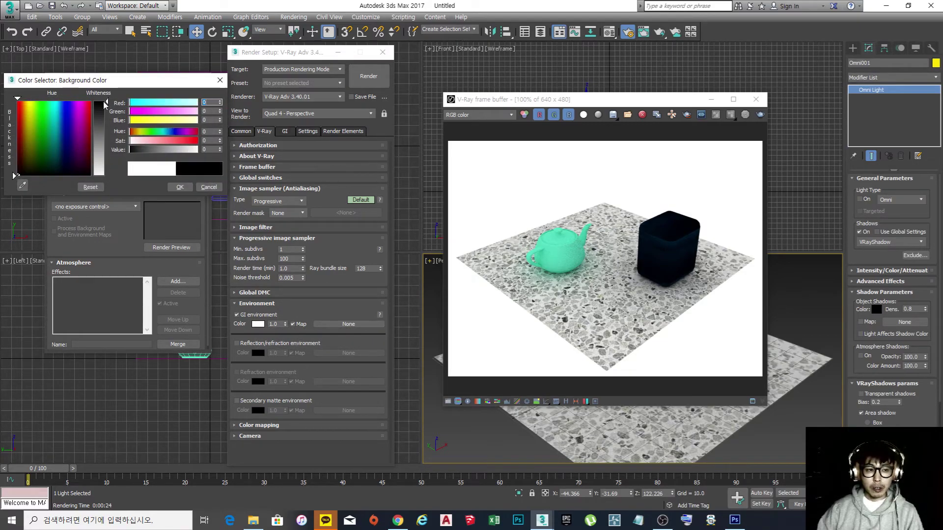
{"action": "left_click", "coordinate": [180, 187]}
{"action": "left_click", "coordinate": [199, 80]}
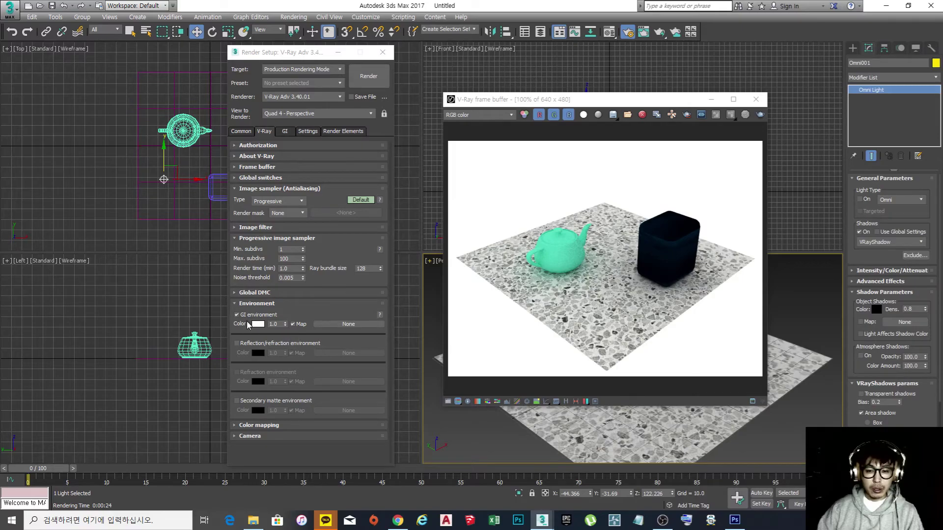
{"action": "left_click", "coordinate": [760, 114]}
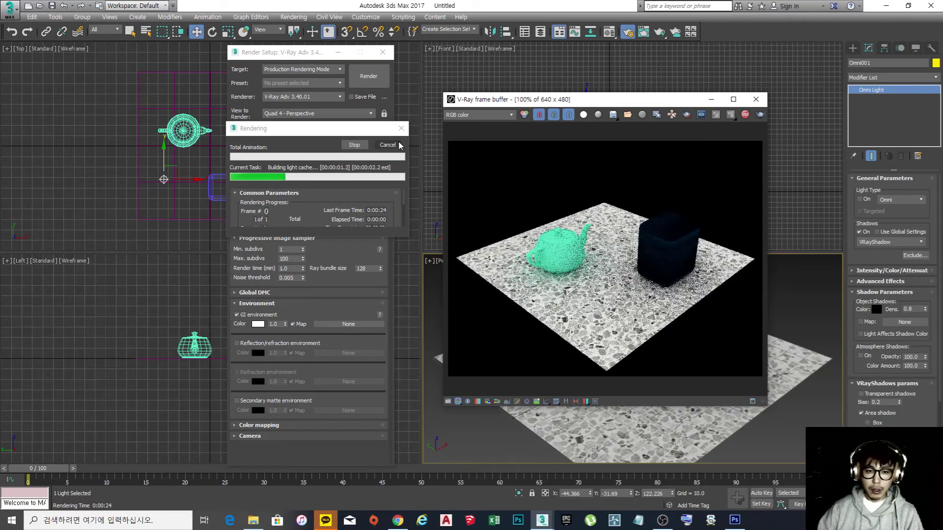
Step: Set the GI environment color multiplier to 0.5 and test-render the Perspective view
{"action": "double_click", "coordinate": [277, 324]}
{"action": "left_click", "coordinate": [279, 324]}
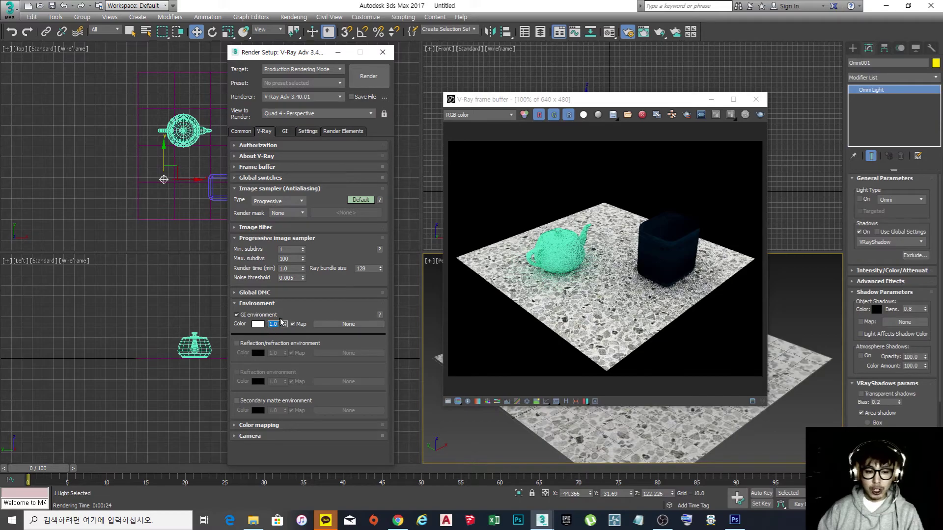
{"action": "left_click", "coordinate": [279, 325]}
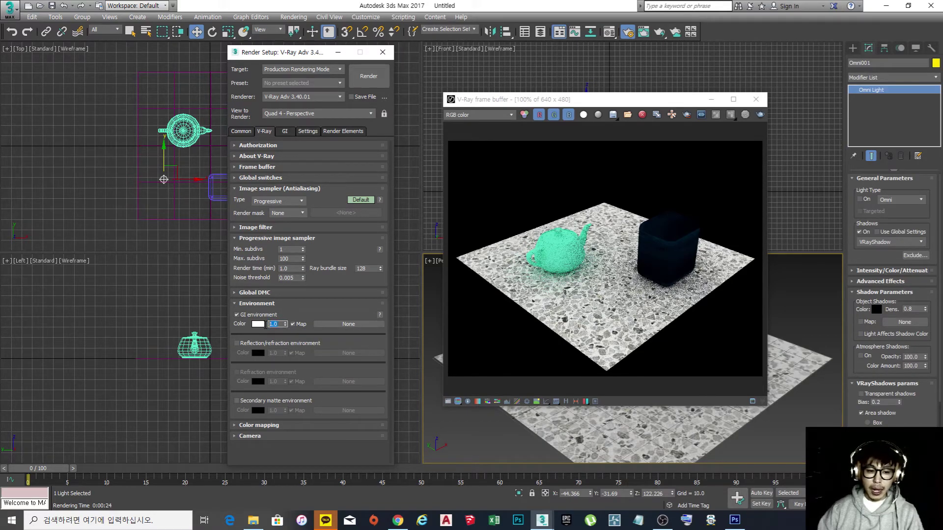
{"action": "left_click", "coordinate": [279, 324]}
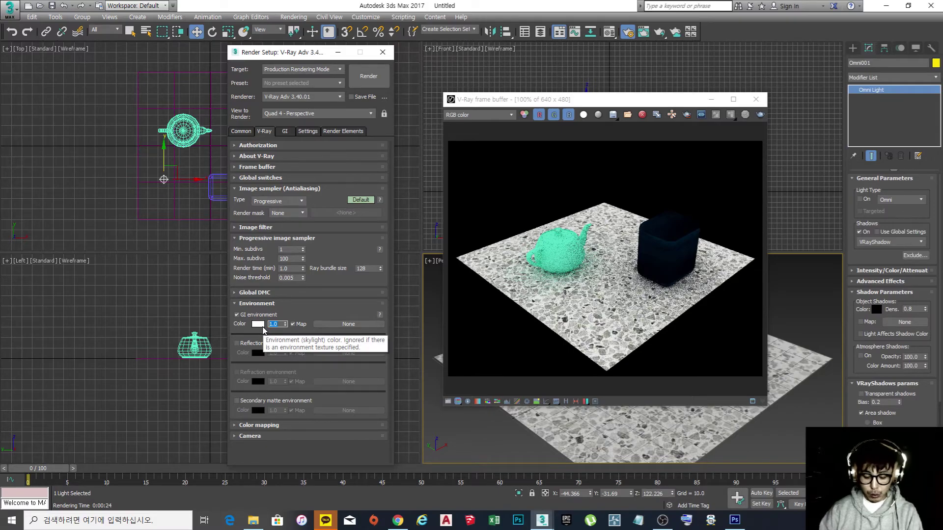
{"action": "type", "text": "0.5"}
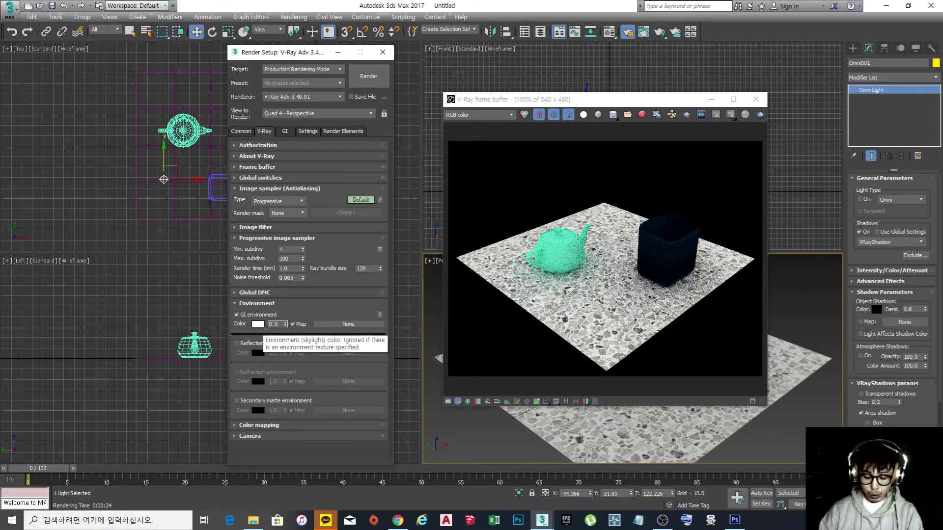
{"action": "key", "text": "Return"}
{"action": "left_click", "coordinate": [759, 115]}
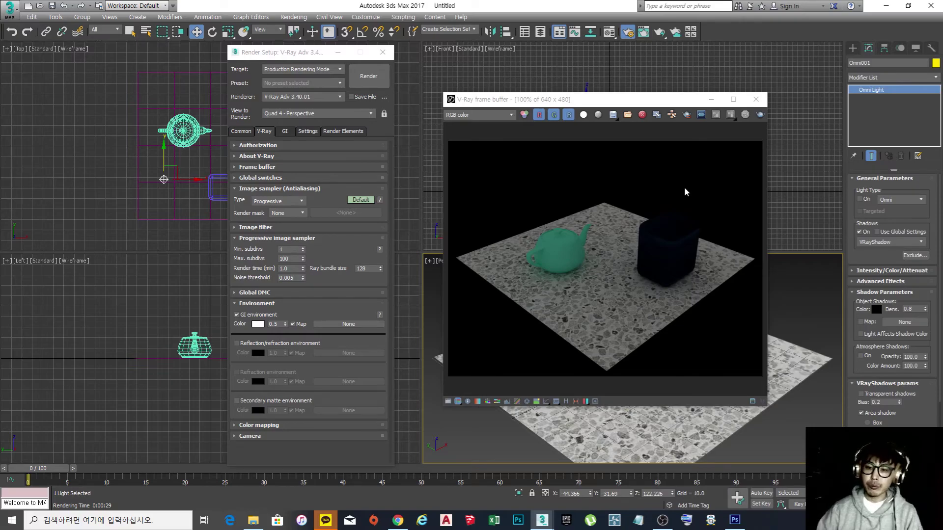
{"action": "left_click", "coordinate": [237, 315]}
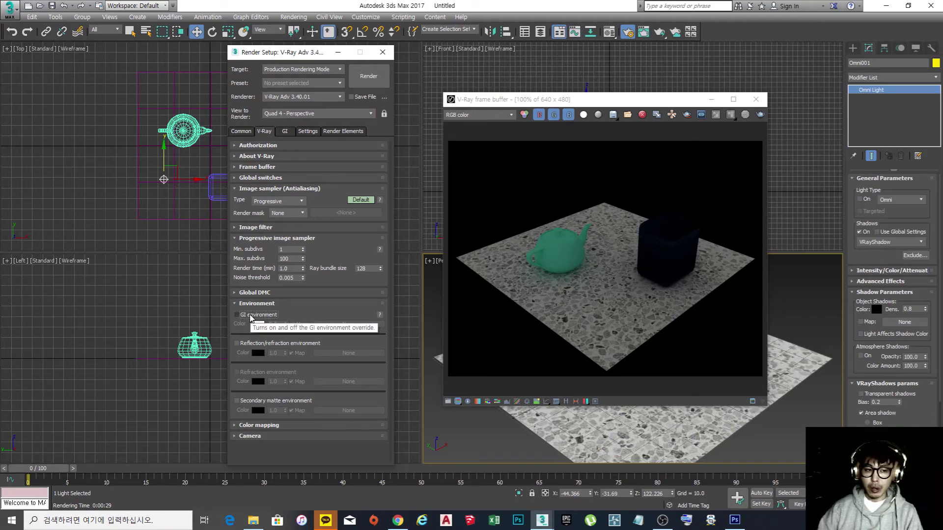
{"action": "left_click", "coordinate": [251, 316]}
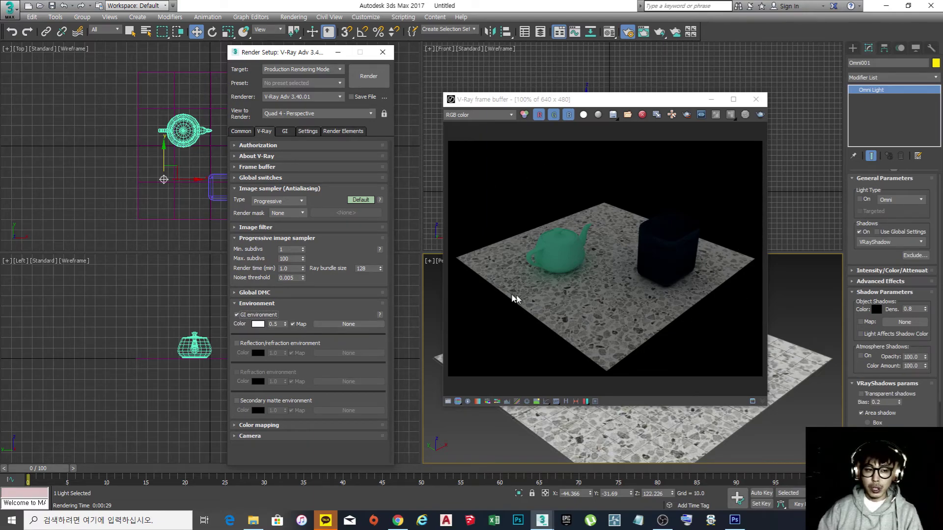
Step: Turn on the omni light and test-render the Perspective view with the GI environment override kept on
{"action": "left_click", "coordinate": [864, 202]}
{"action": "left_click", "coordinate": [760, 115]}
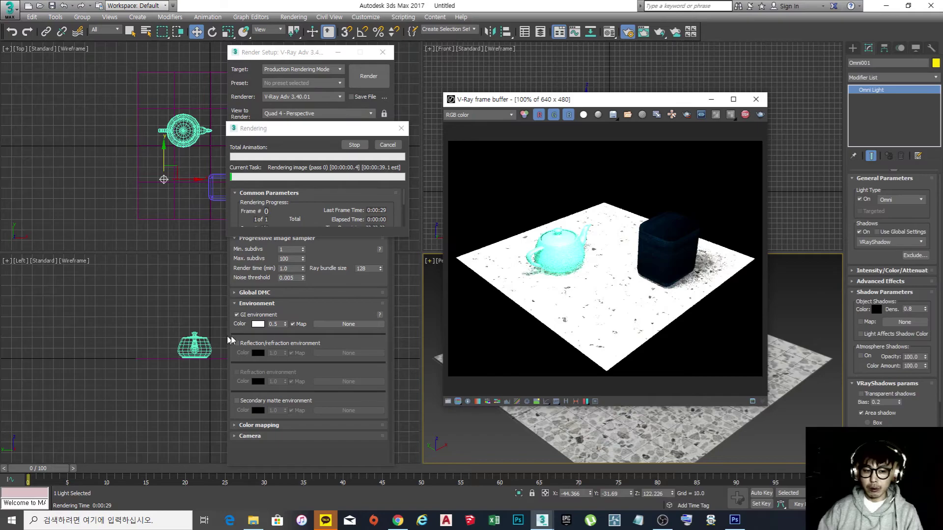
{"action": "left_click", "coordinate": [395, 147]}
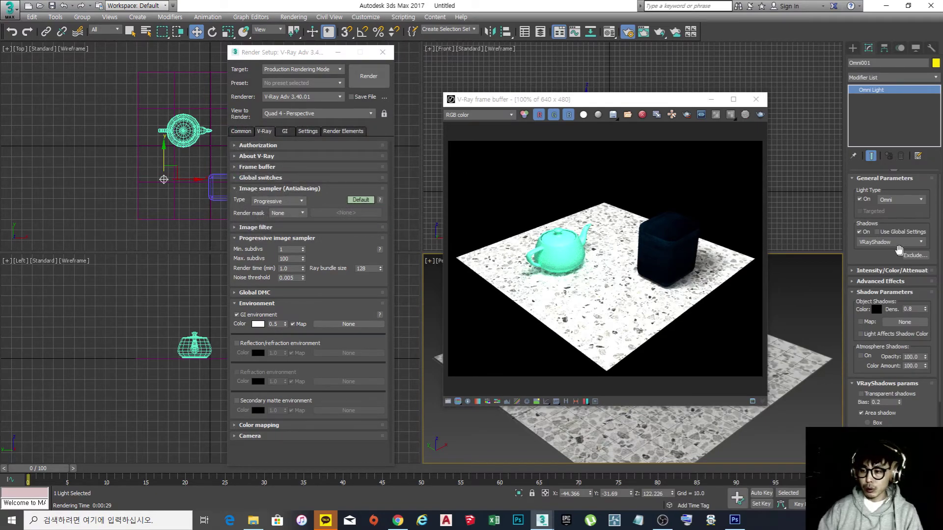
Step: Set the omni light's intensity multiplier to 0.3 and test-render the scene with the GI environment on
{"action": "left_click", "coordinate": [871, 271]}
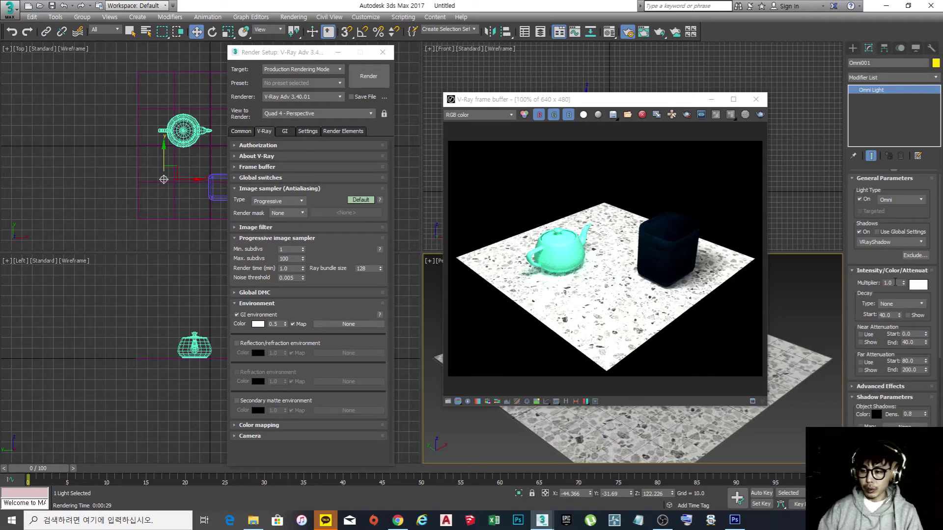
{"action": "type", "text": "2"}
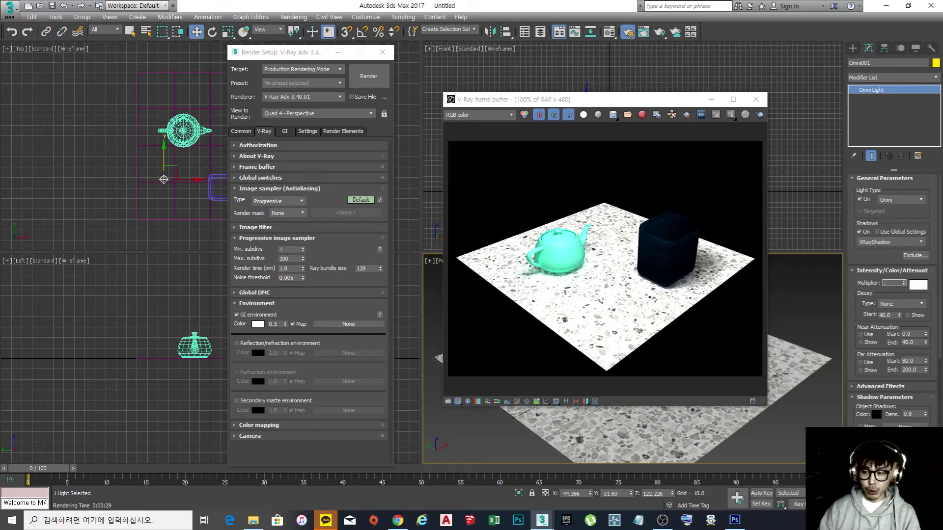
{"action": "key", "text": "Return"}
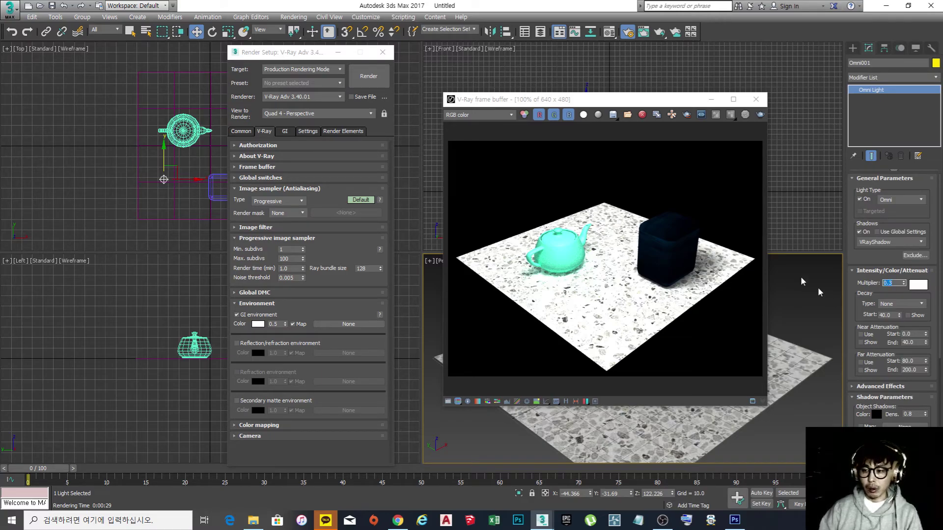
{"action": "left_click", "coordinate": [761, 115]}
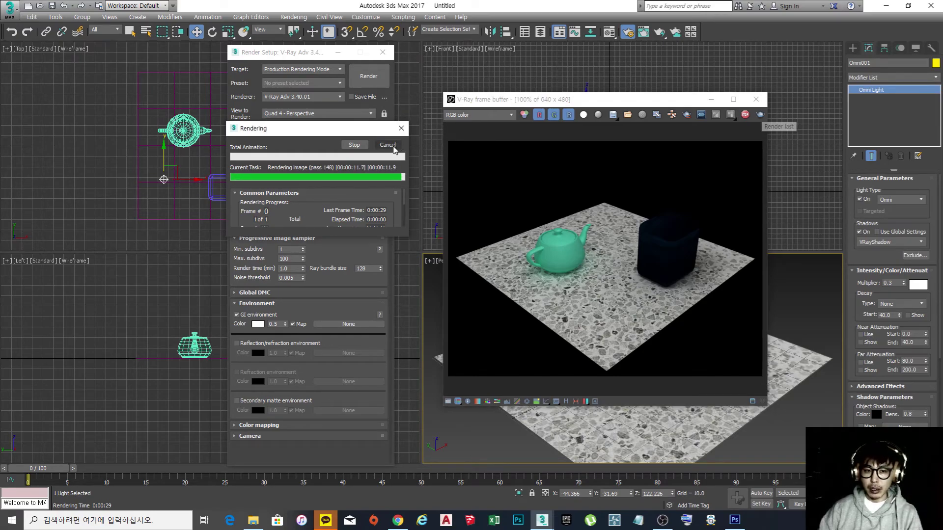
{"action": "left_click", "coordinate": [387, 145]}
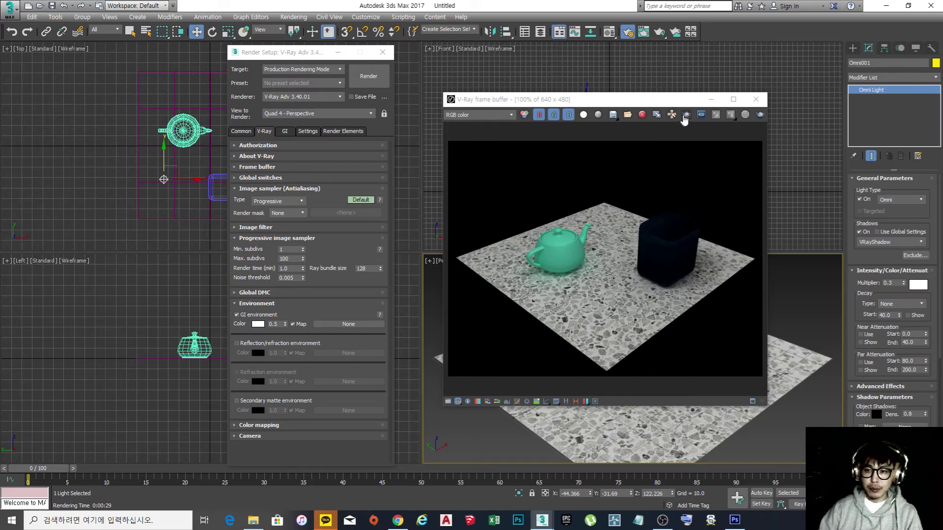
Step: Duplicate the rendered image into a separate comparison window and turn off the GI environment override
{"action": "left_click", "coordinate": [653, 120]}
{"action": "left_click_drag", "start_coordinate": [471, 146], "coordinate": [134, 140]}
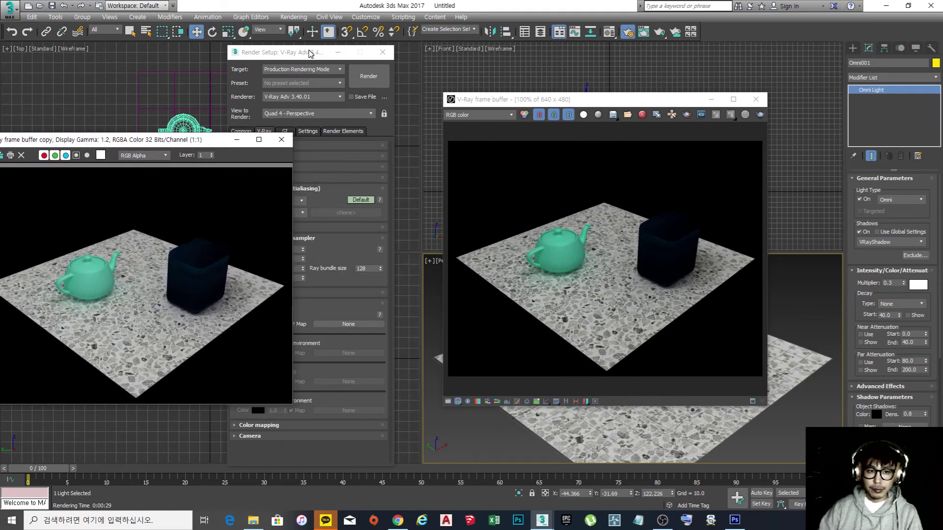
{"action": "left_click", "coordinate": [310, 53]}
{"action": "left_click", "coordinate": [237, 315]}
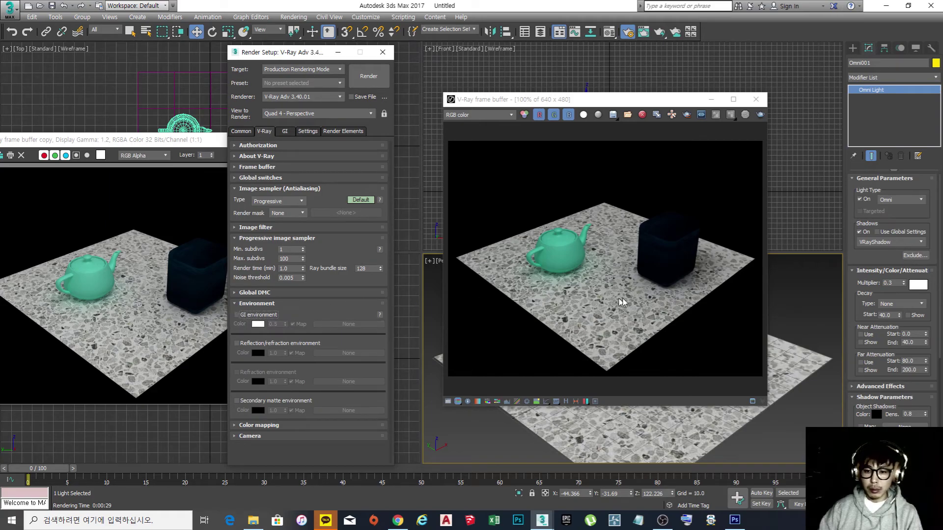
Step: Try an omni light multiplier of 0.7 with a test render without the GI environment override
{"action": "double_click", "coordinate": [890, 283]}
{"action": "type", "text": "1"}
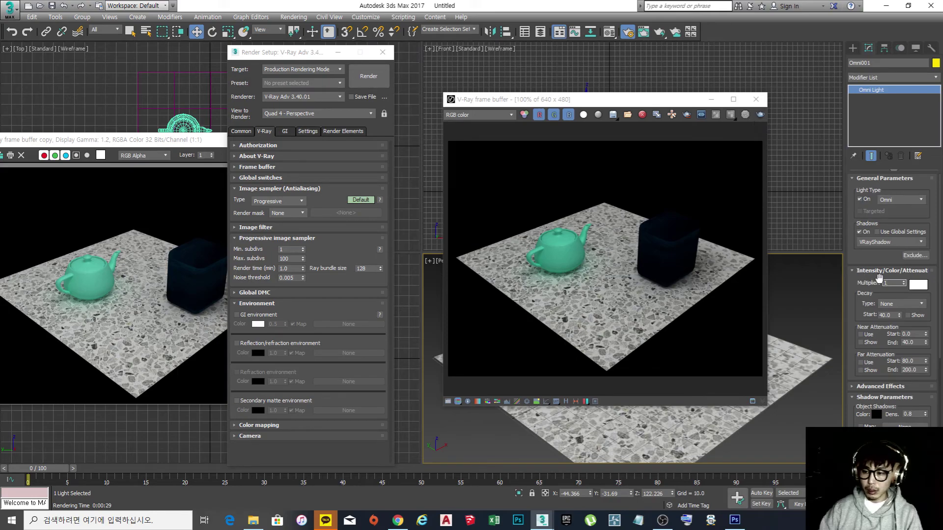
{"action": "type", "text": ".7"}
{"action": "key", "text": "Return"}
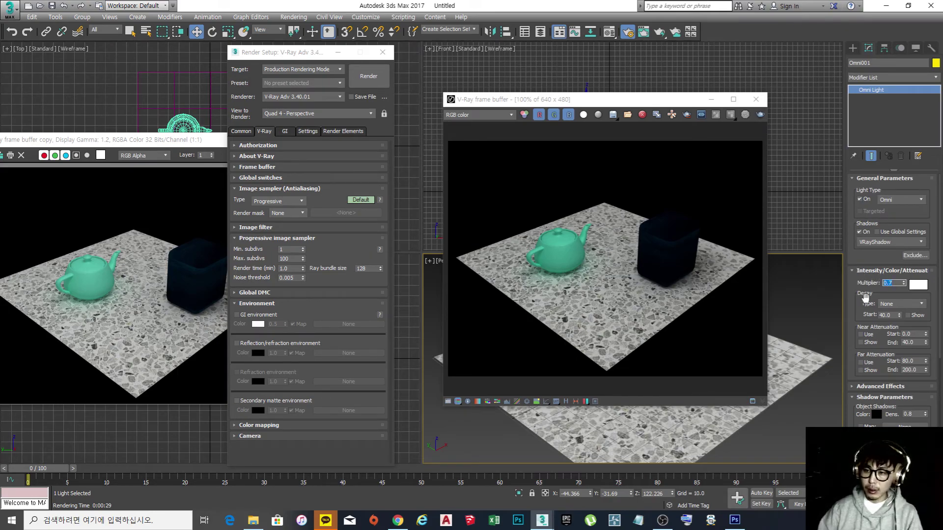
{"action": "left_click", "coordinate": [760, 115]}
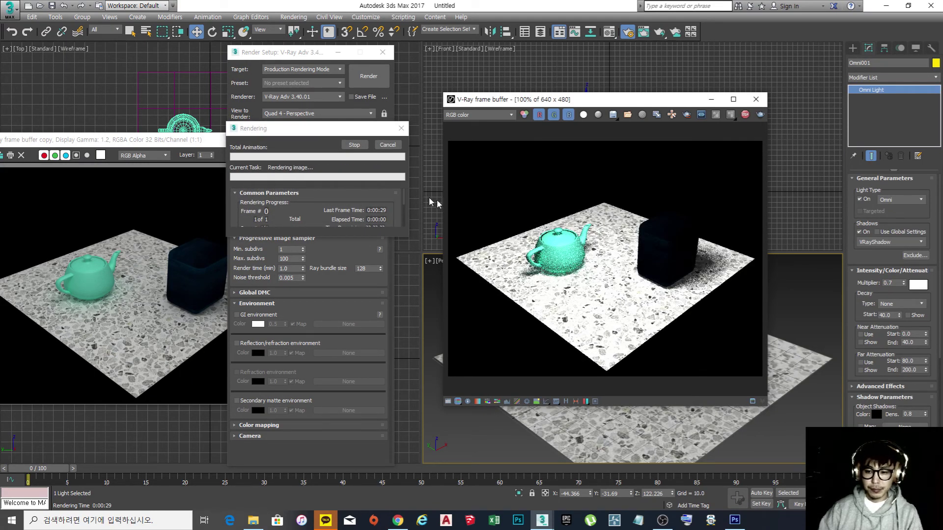
{"action": "left_click", "coordinate": [746, 115]}
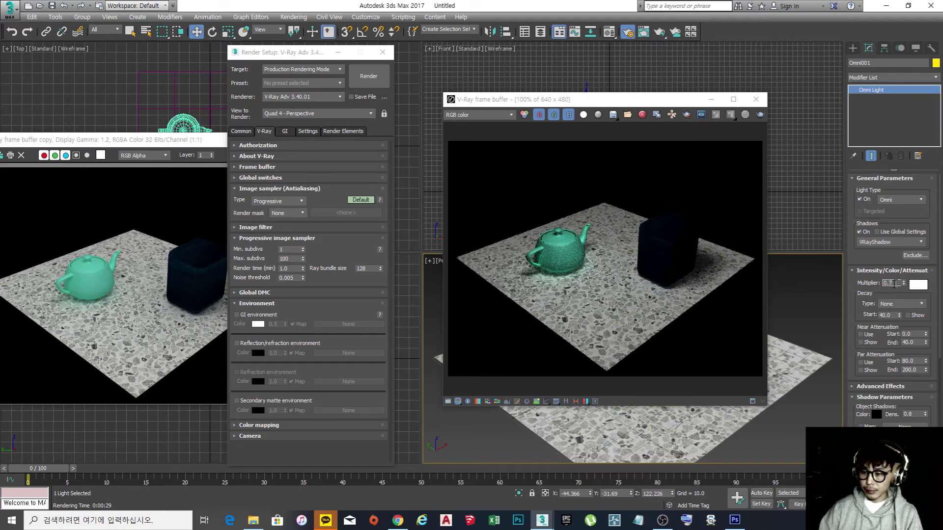
Step: Try an omni light multiplier of 0.5 with another short test render
{"action": "type", "text": ".6"}
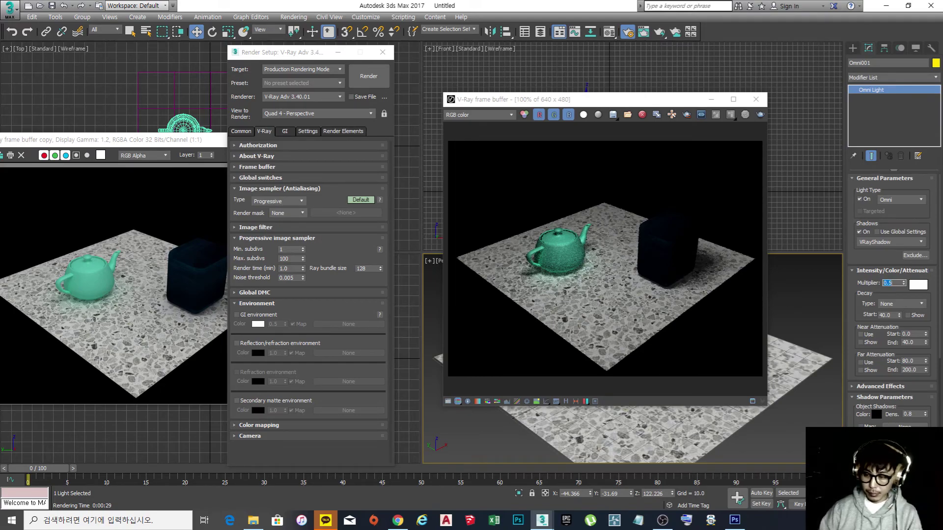
{"action": "left_click", "coordinate": [759, 116]}
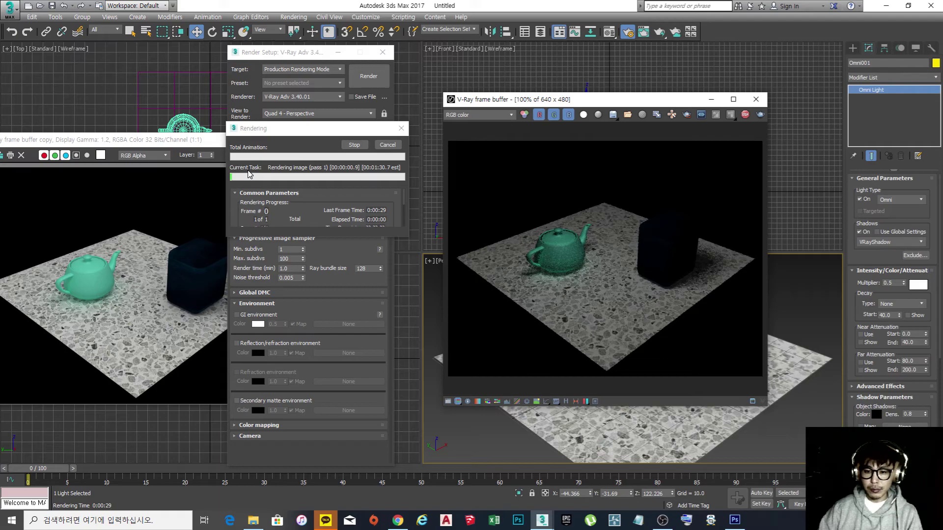
{"action": "left_click", "coordinate": [745, 115]}
Step: Try an omni light multiplier of 0.6 and test-render the Perspective view again
{"action": "double_click", "coordinate": [888, 283]}
{"action": "type", "text": ".6"}
{"action": "key", "text": "Return"}
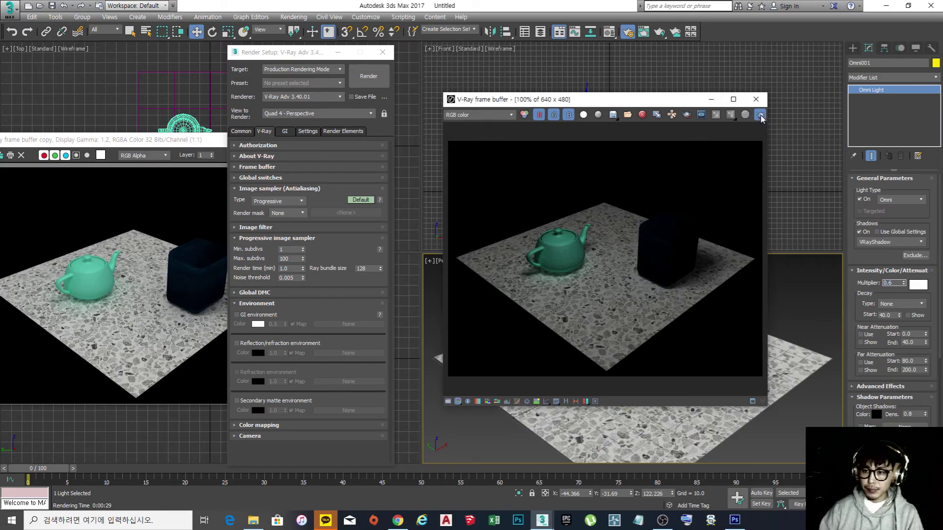
{"action": "left_click", "coordinate": [760, 115]}
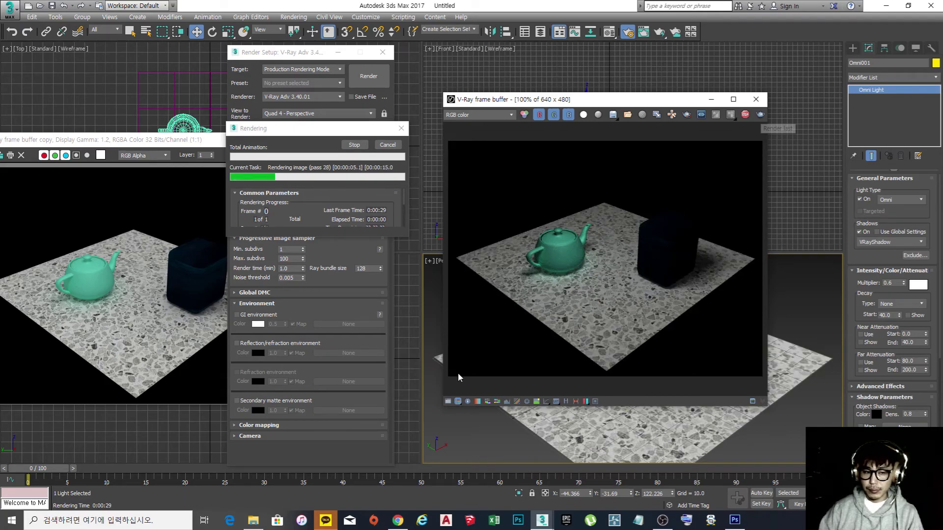
{"action": "left_click", "coordinate": [744, 116]}
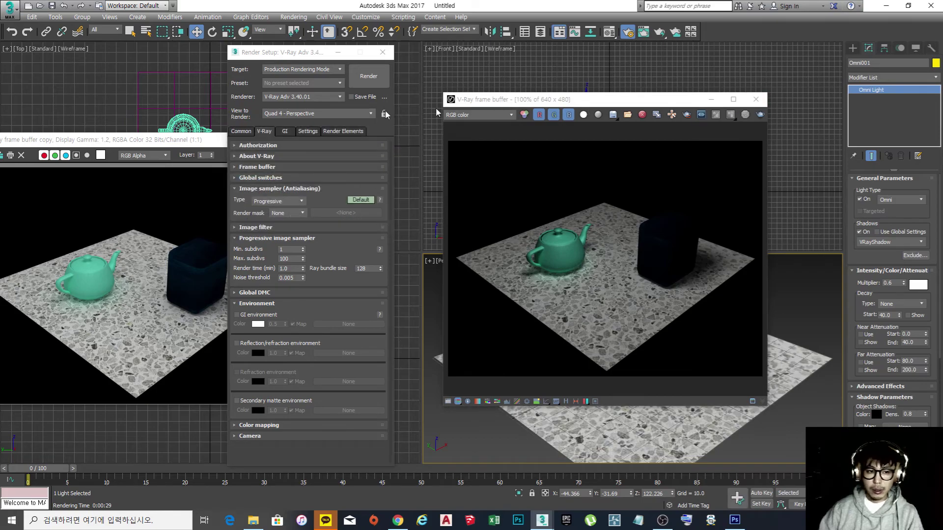
Step: Bring the duplicated render into view, set the omni light's multiplier to 0.8 and run a complete render without the GI environment
{"action": "left_click_drag", "start_coordinate": [182, 142], "coordinate": [364, 122]}
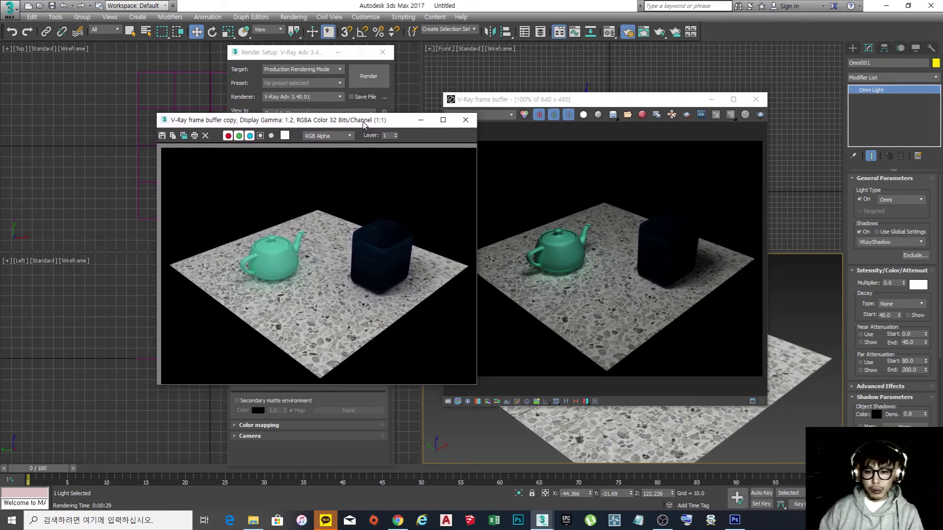
{"action": "left_click", "coordinate": [892, 285]}
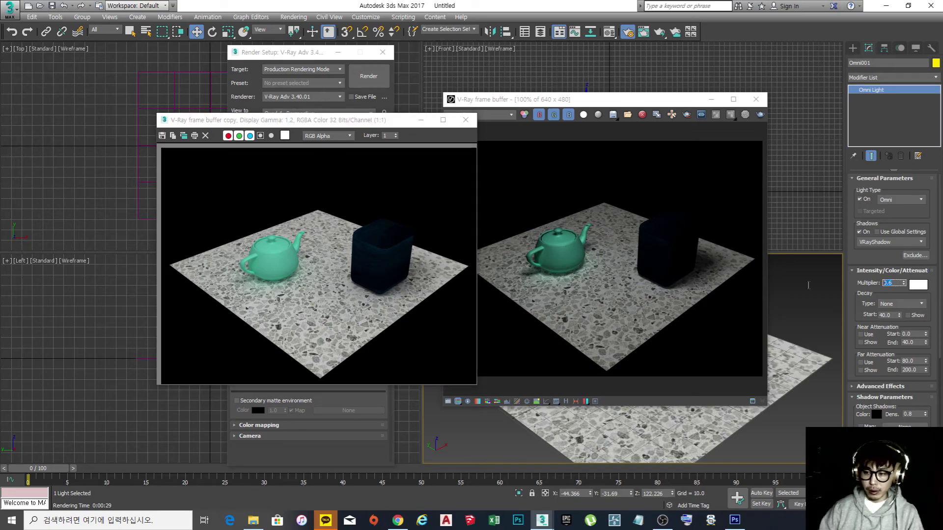
{"action": "type", "text": "0.8"}
{"action": "key", "text": "Return"}
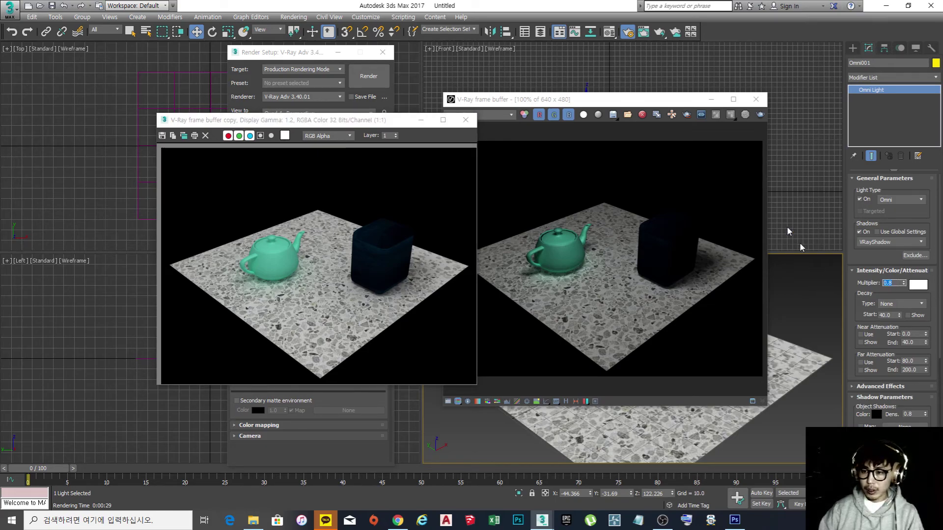
{"action": "left_click", "coordinate": [761, 114]}
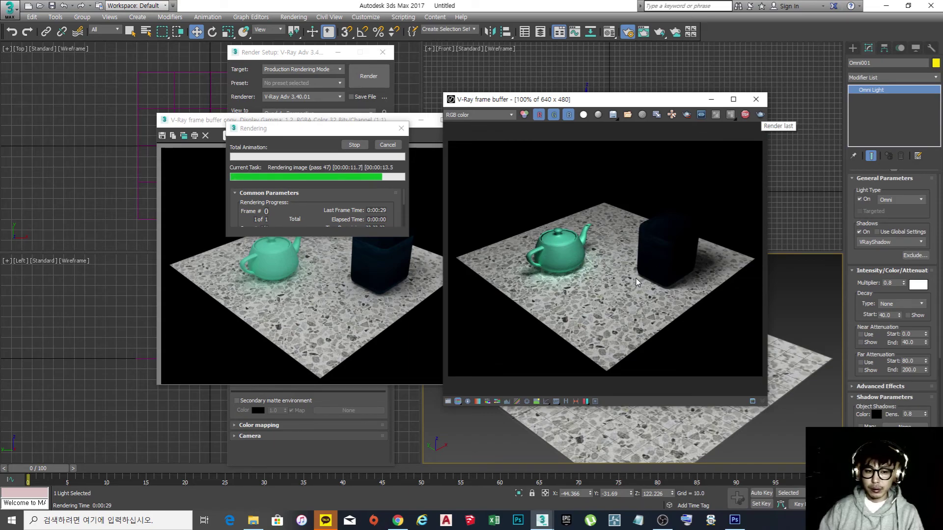
{"action": "left_click_drag", "start_coordinate": [333, 130], "coordinate": [117, 42]}
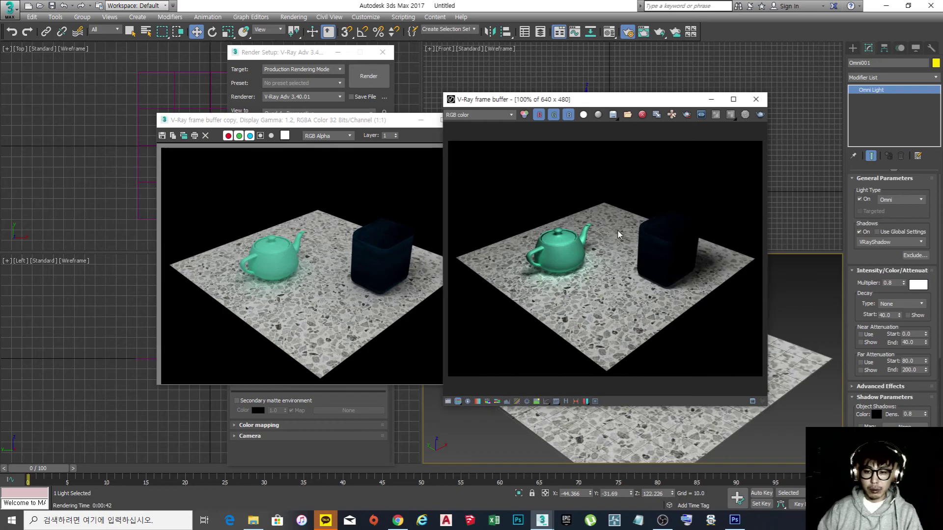
Step: Place the duplicated render beside the V-Ray frame buffer and match its window height to compare both images
{"action": "left_click", "coordinate": [338, 278]}
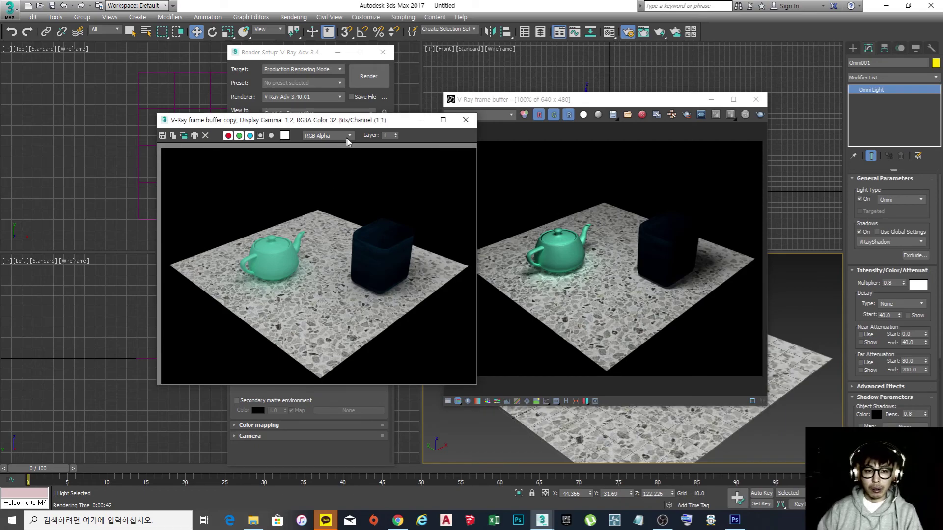
{"action": "left_click_drag", "start_coordinate": [377, 121], "coordinate": [341, 100]}
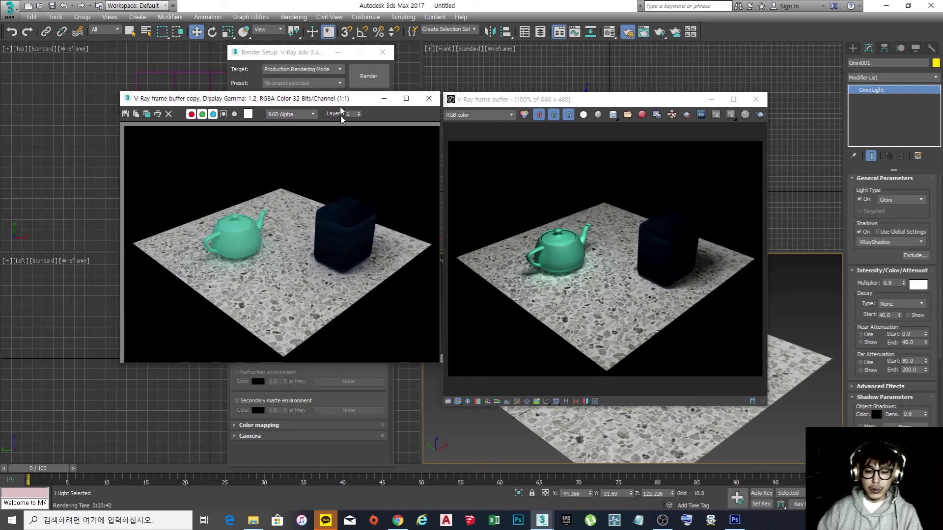
{"action": "left_click_drag", "start_coordinate": [360, 364], "coordinate": [365, 408]}
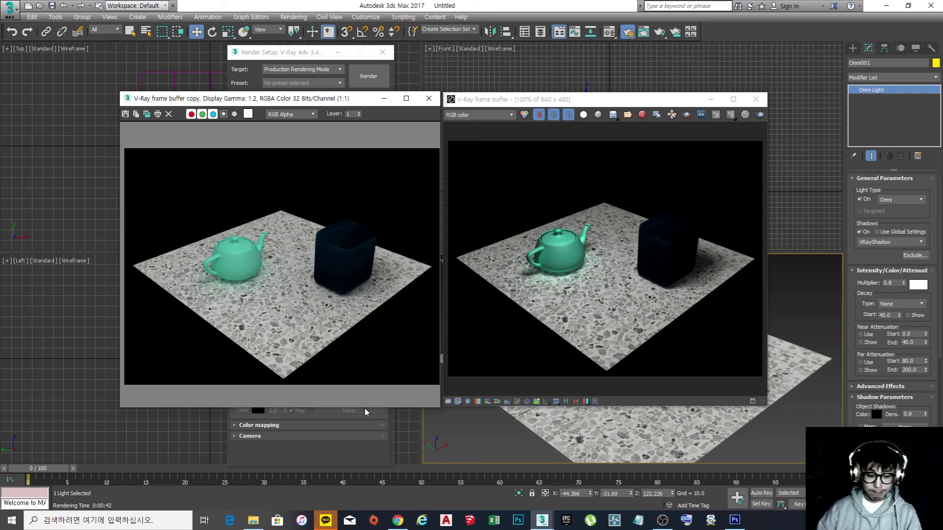
Step: Switch to File Explorer and show the 강의 folder
{"action": "left_click", "coordinate": [254, 520]}
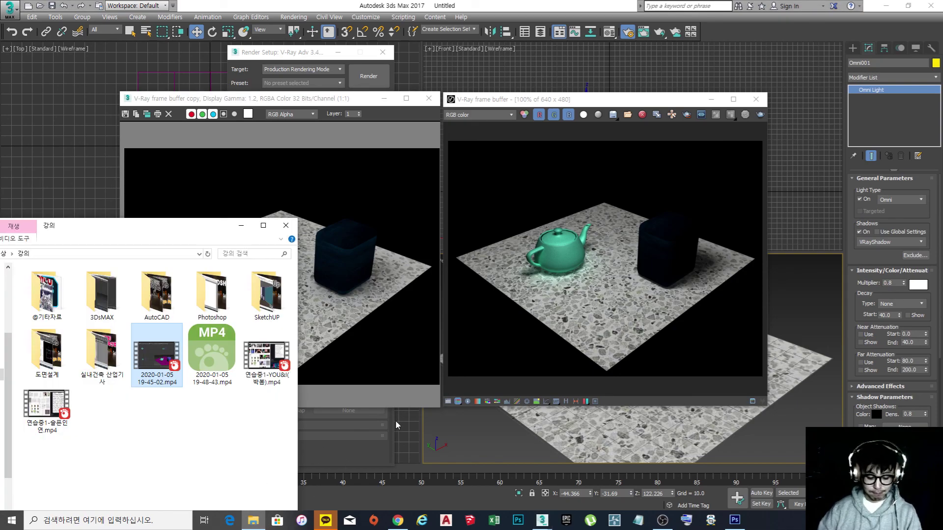